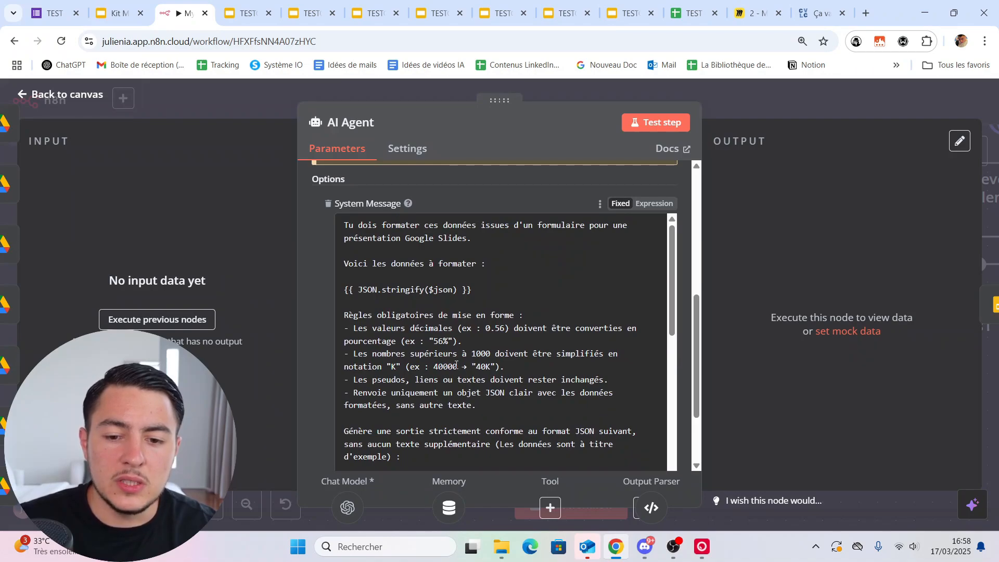
- Read the AI Agent's system message, covering the percentage and "K" number formatting rules and the example JSON output
left_click(502, 379)
mouse_move(456, 368)
left_mouse_down()
mouse_move(433, 367)
mouse_move(468, 366)
left_mouse_up()
left_click(522, 379)
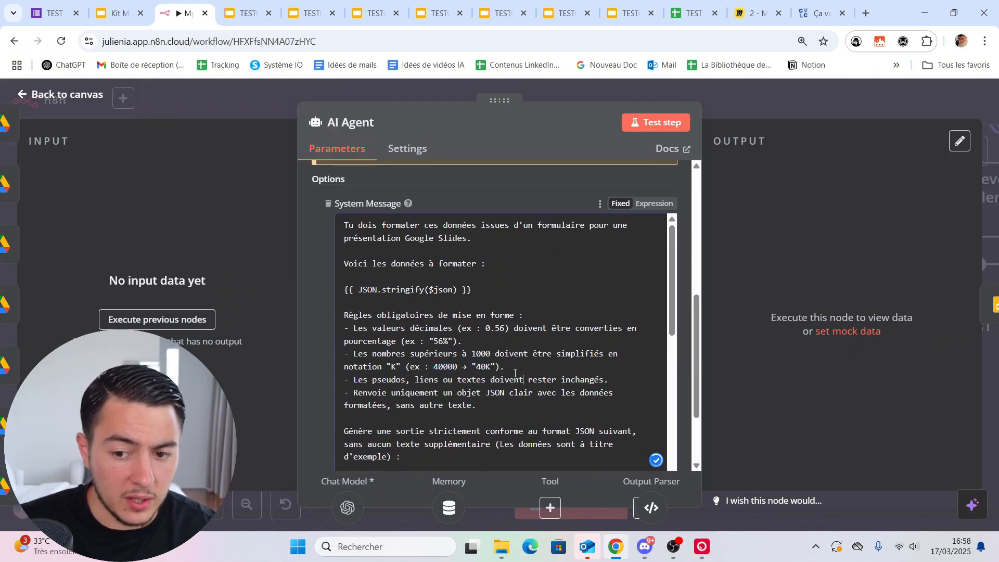
scroll(516, 374, "up", 1)
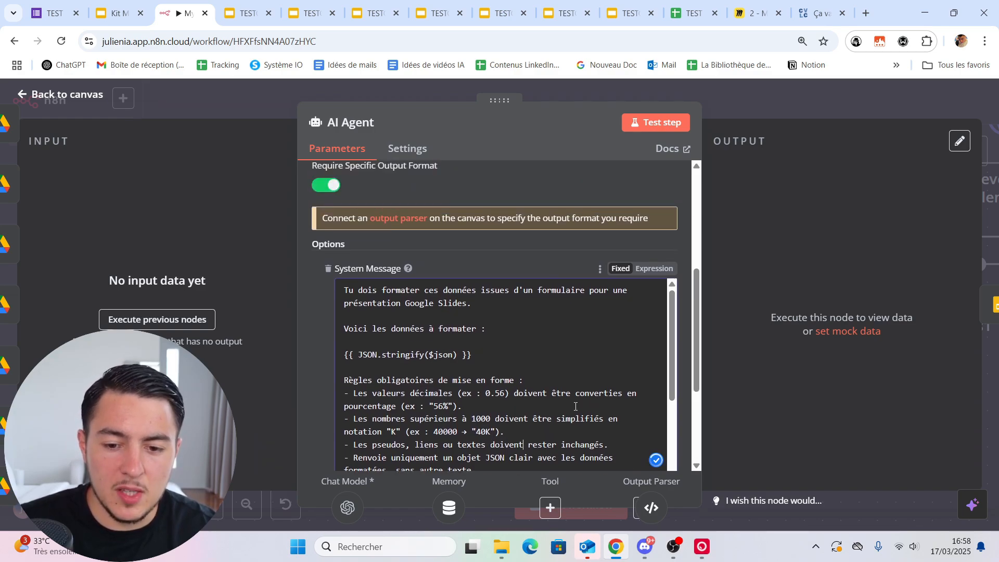
scroll(575, 406, "down", 1)
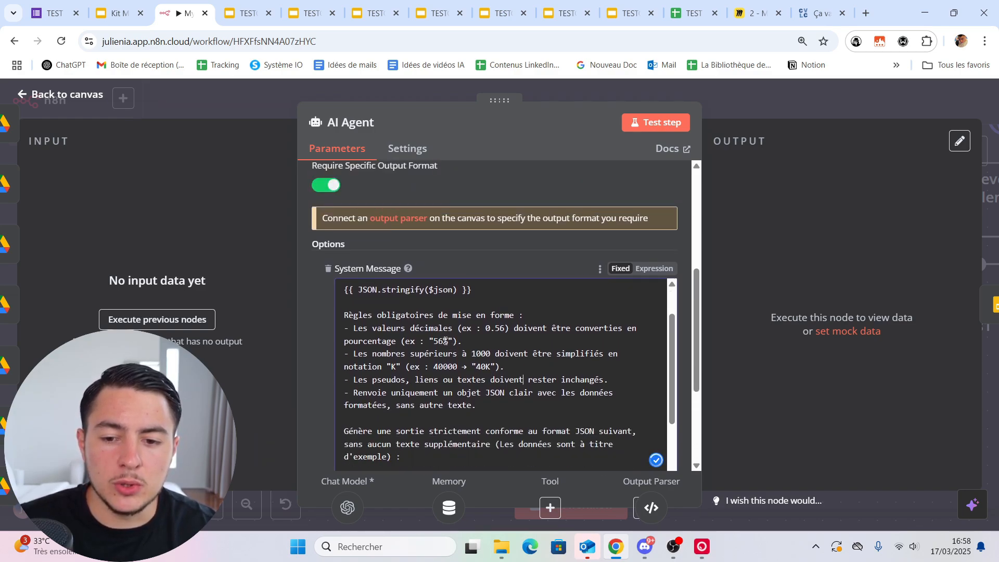
left_click_drag(461, 342, 417, 340)
left_click(492, 344)
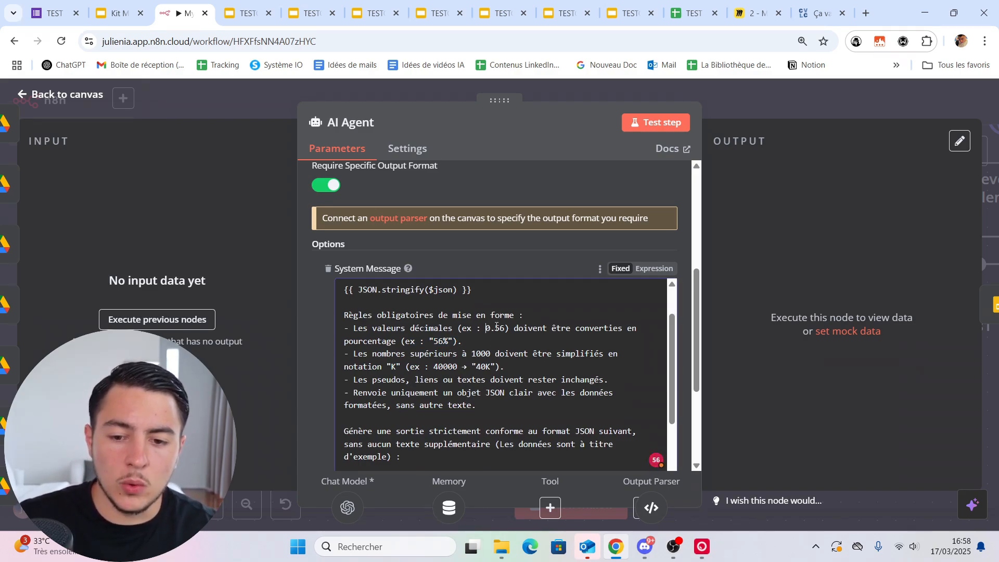
left_click_drag(510, 328, 493, 328)
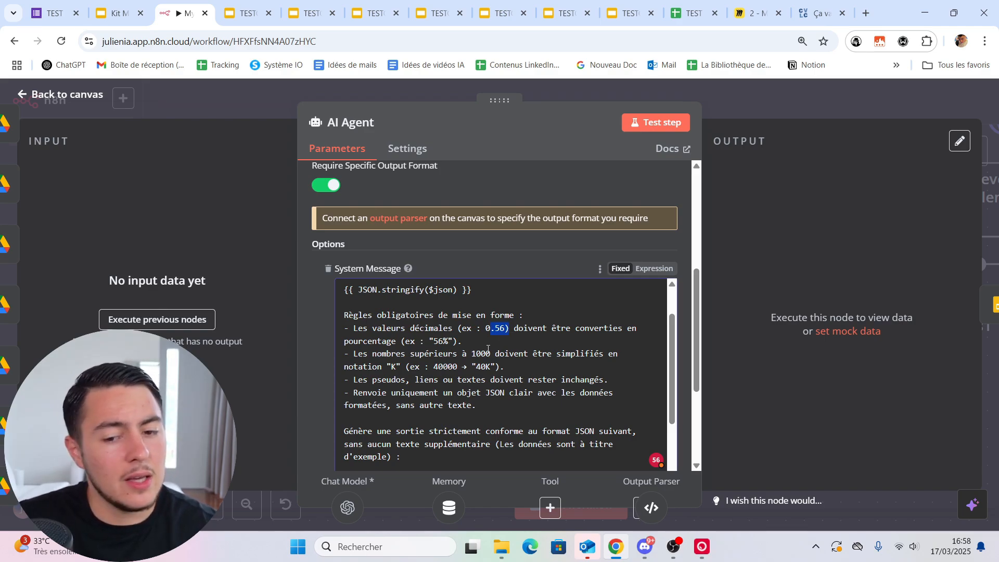
left_click(464, 340)
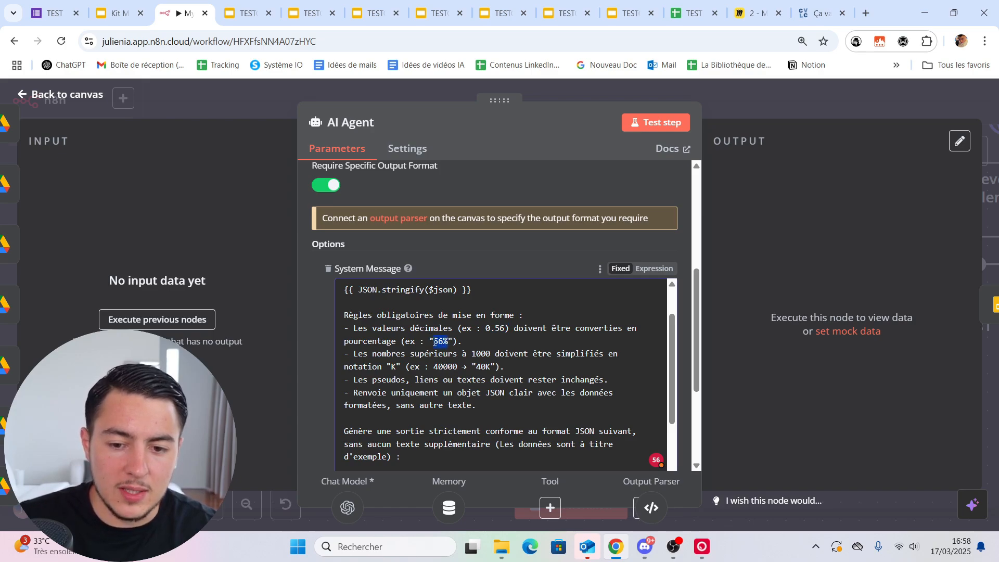
left_click(440, 342)
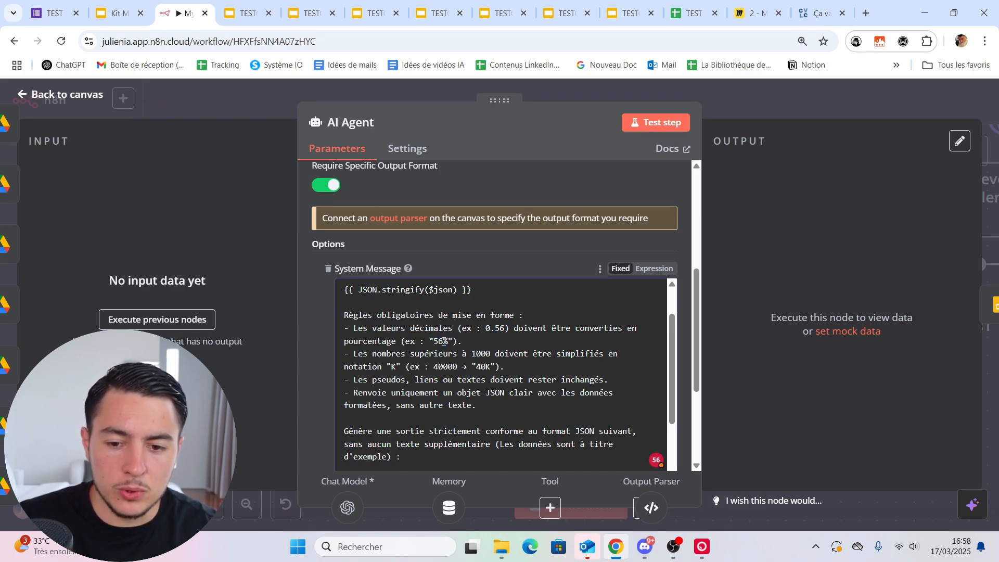
left_click(509, 353)
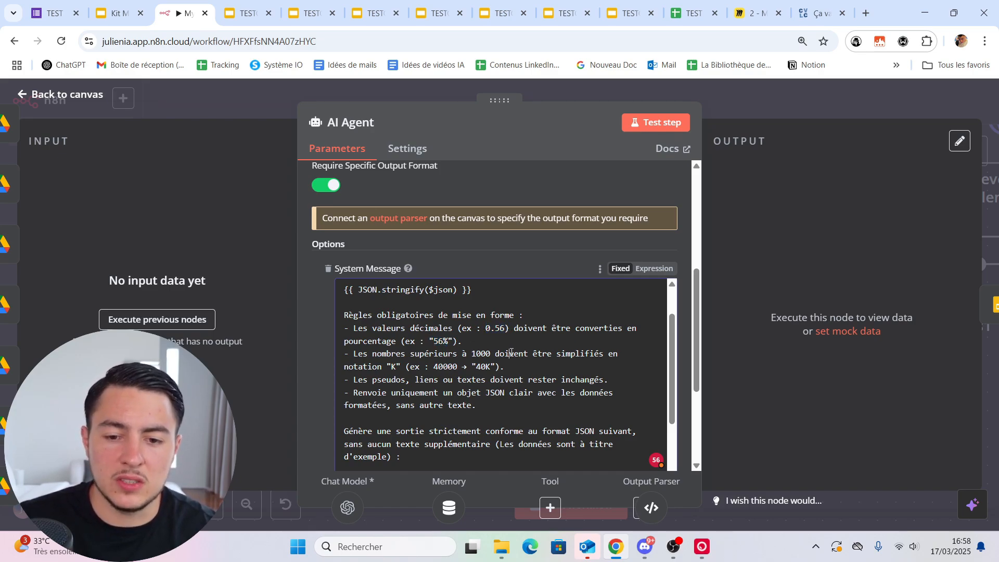
scroll(513, 373, "down", 3)
scroll(513, 373, "down", 10)
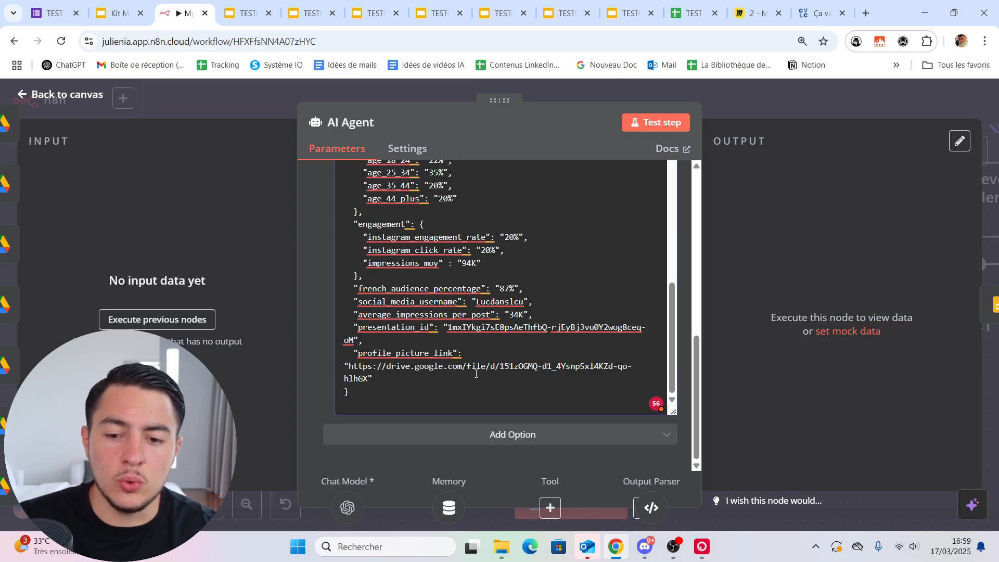
left_click(769, 117)
- Move the Google Slides6, Google Drive and Retrieve All Slide Elements nodes together slightly closer to the AI Agent
scroll(398, 382, "up", 3)
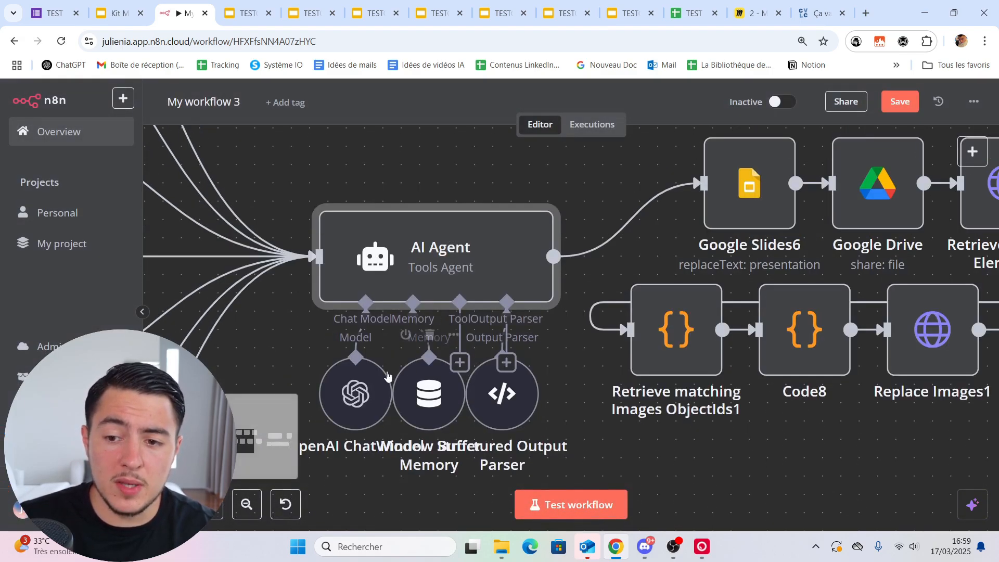
scroll(398, 382, "down", 5)
scroll(749, 239, "up", 4)
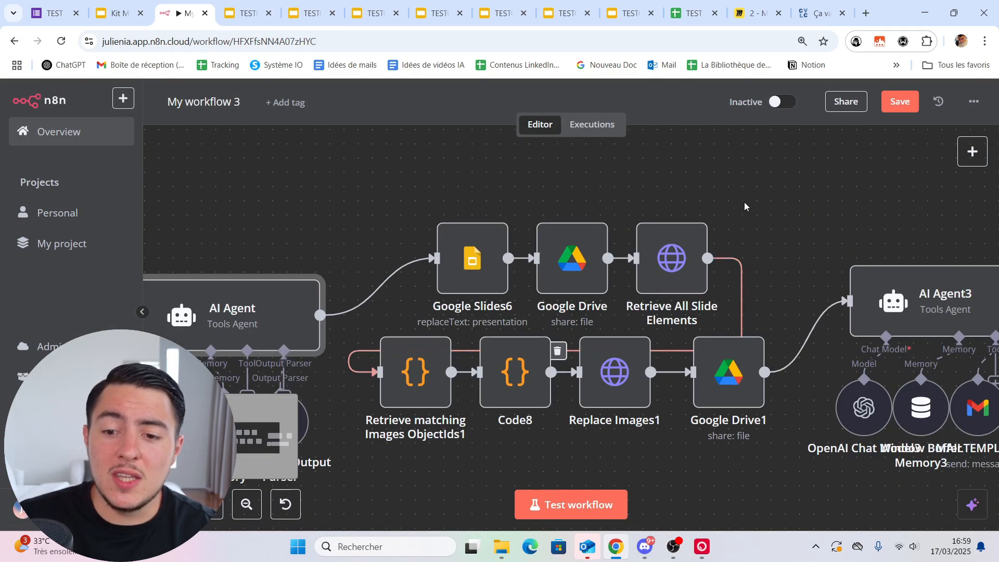
left_click_drag(743, 209, 333, 296)
left_click_drag(455, 271, 441, 270)
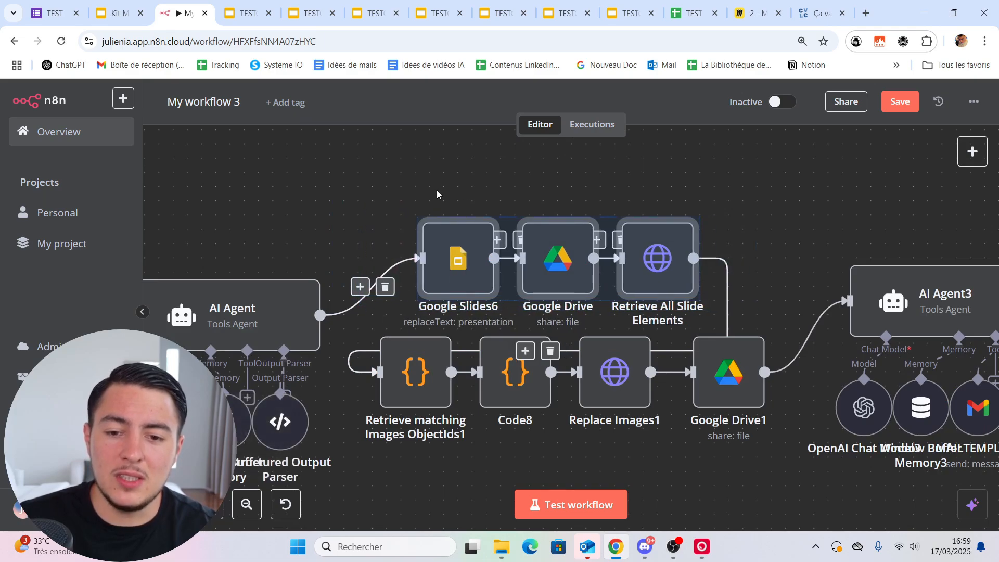
- Review the Google Slides6 node's text replacements from {{pseudo}} through {{IG}}, {{ENG}} and {{CLIC}} to {{FR}}
double_click(458, 257)
scroll(517, 339, "down", 10)
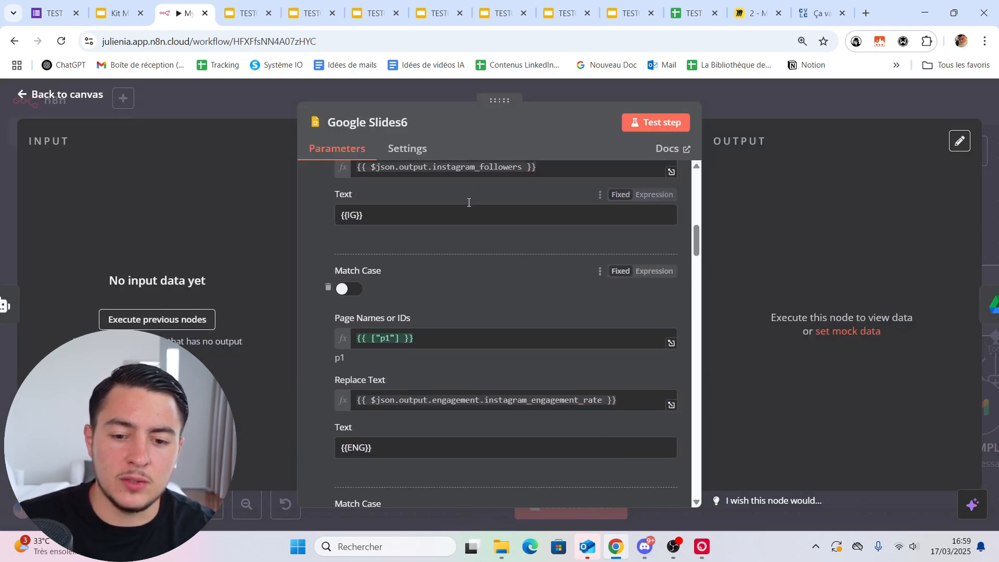
left_click(487, 87)
double_click(441, 263)
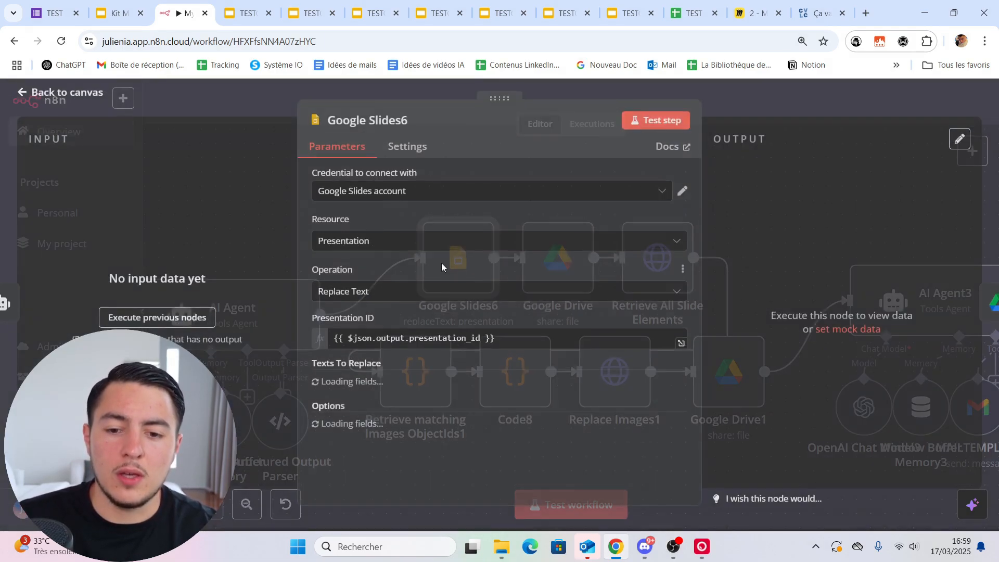
scroll(473, 309, "down", 5)
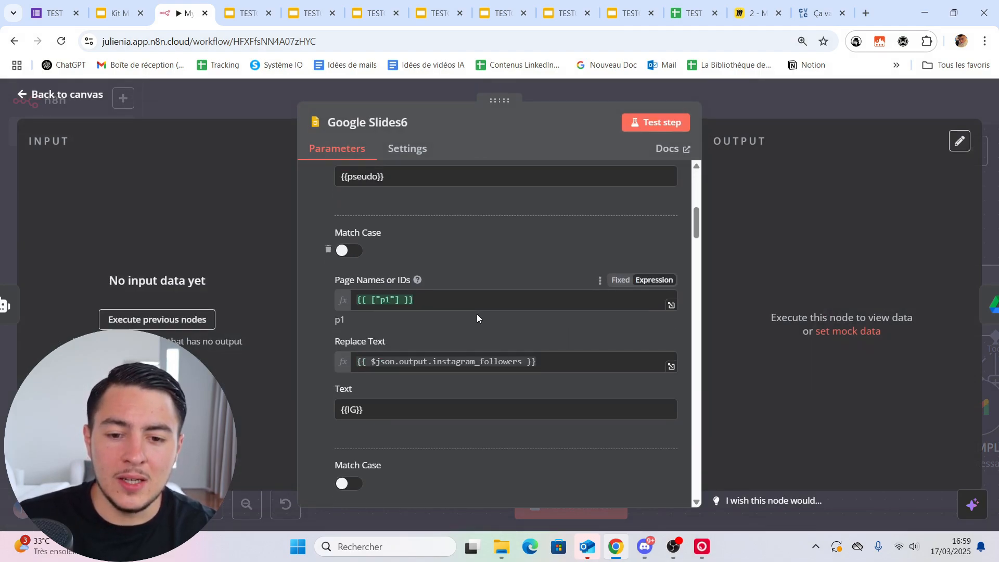
scroll(474, 333, "down", 8)
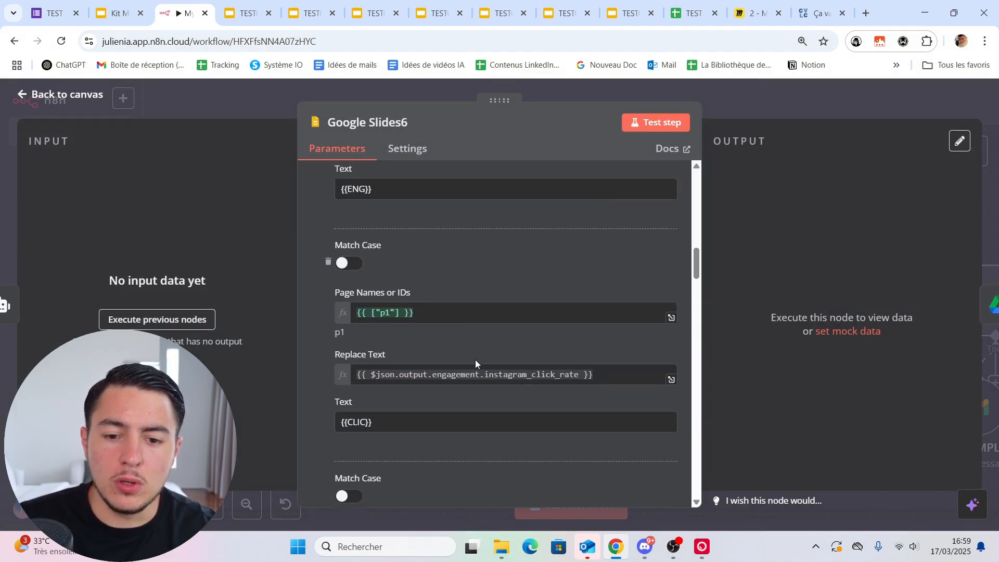
scroll(475, 360, "down", 4)
scroll(475, 360, "down", 2)
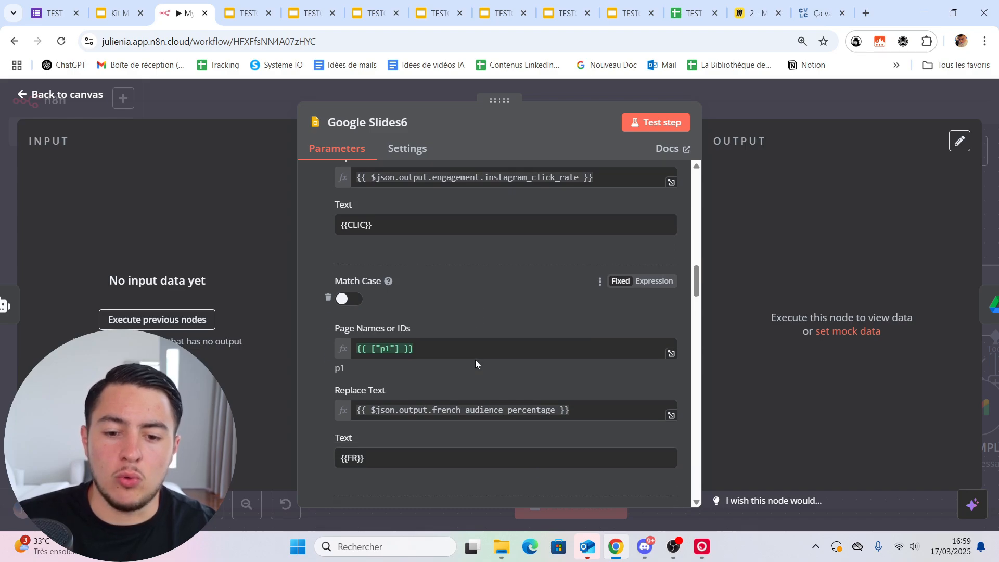
scroll(475, 360, "down", 3)
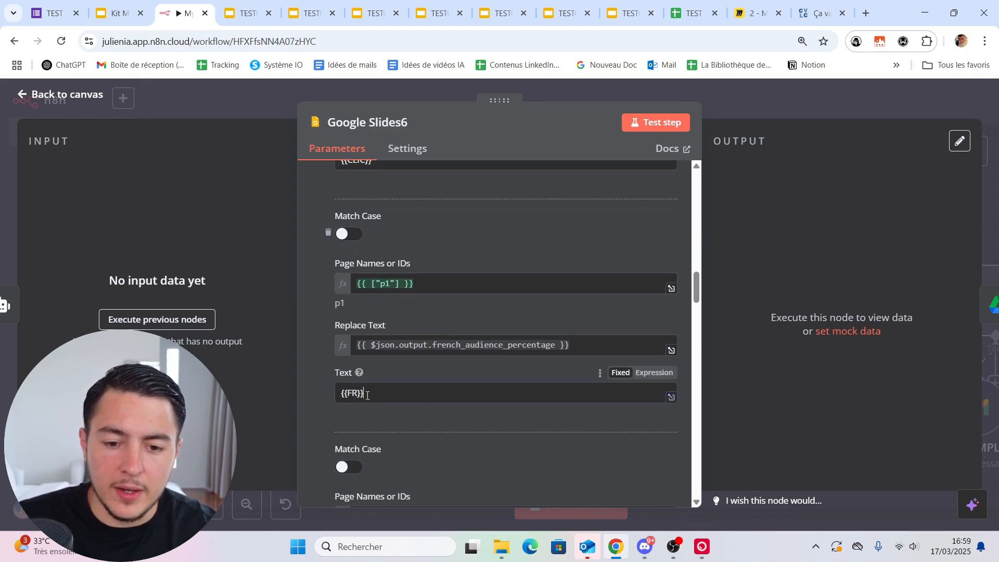
- Compare the node's {{FR}} replacement with the matching French followers placeholder in the TESTOK TT slide template
key("ctrl+Tab")
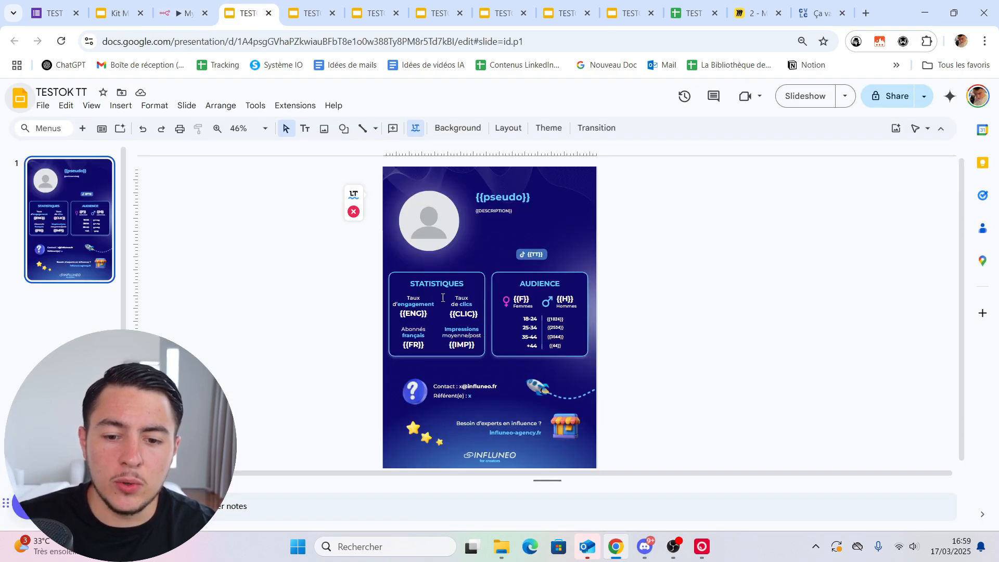
scroll(426, 348, "up", 4)
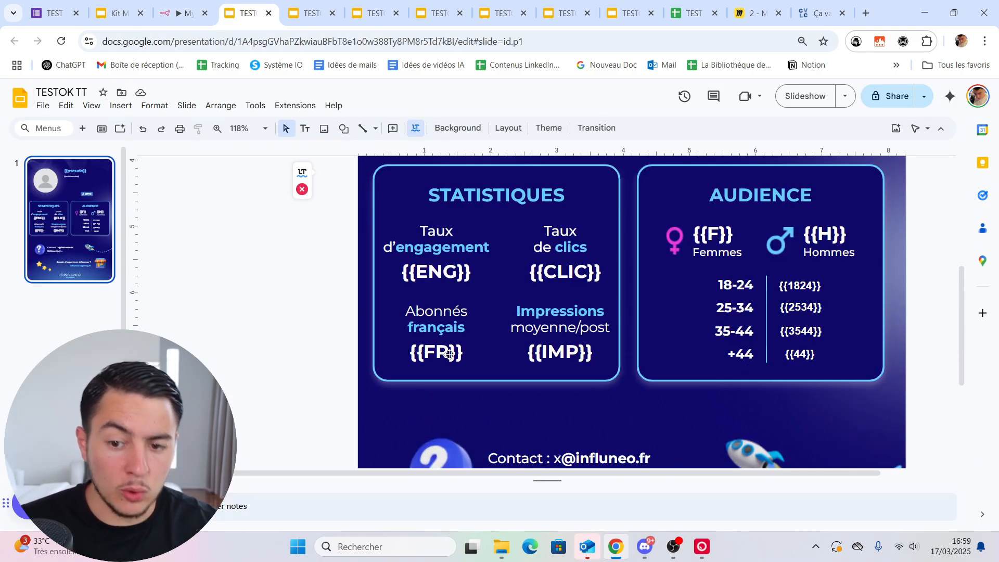
left_click(188, 4)
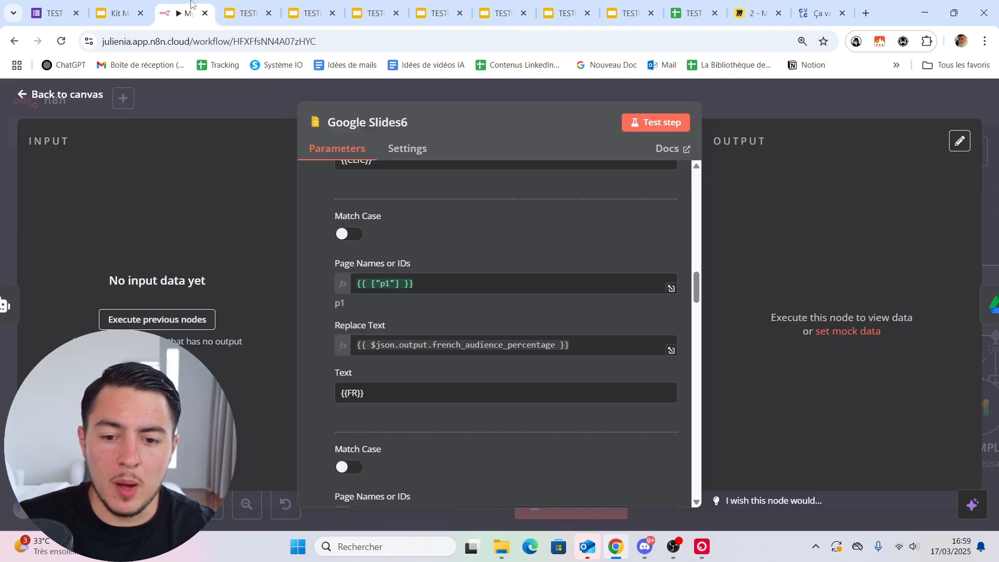
left_click_drag(415, 396, 334, 399)
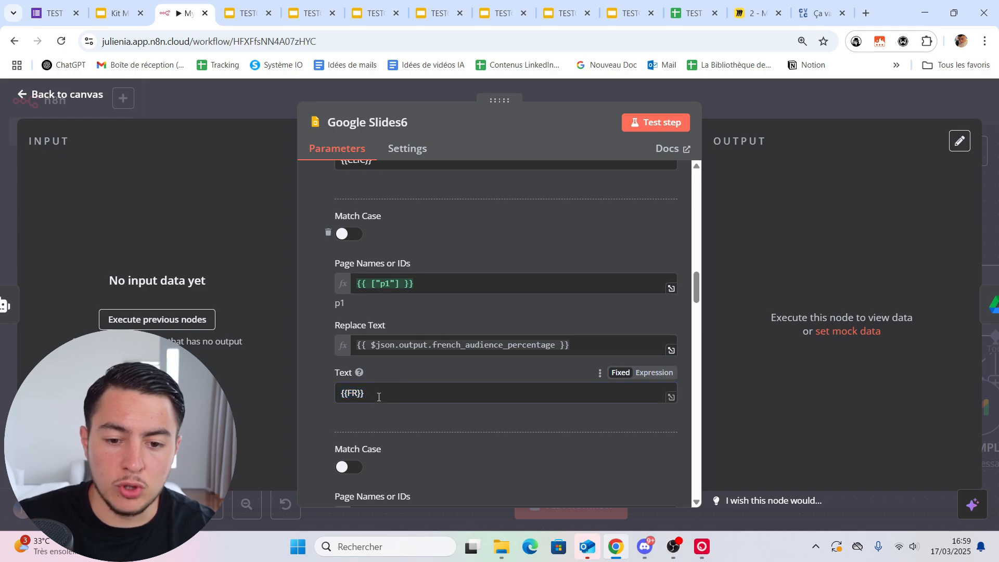
key("ctrl+Tab")
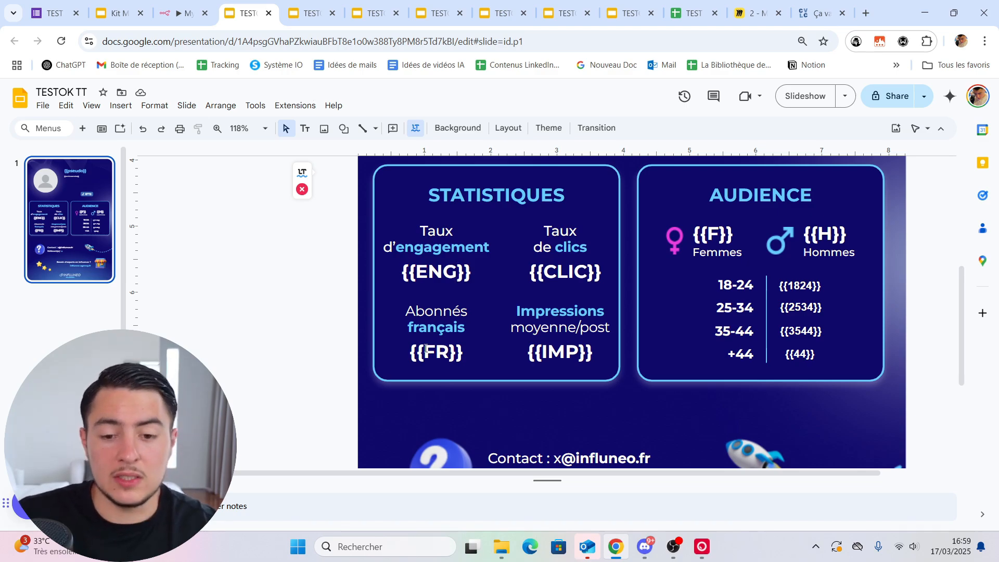
left_click(393, 352)
left_click(397, 303)
left_click(190, 14)
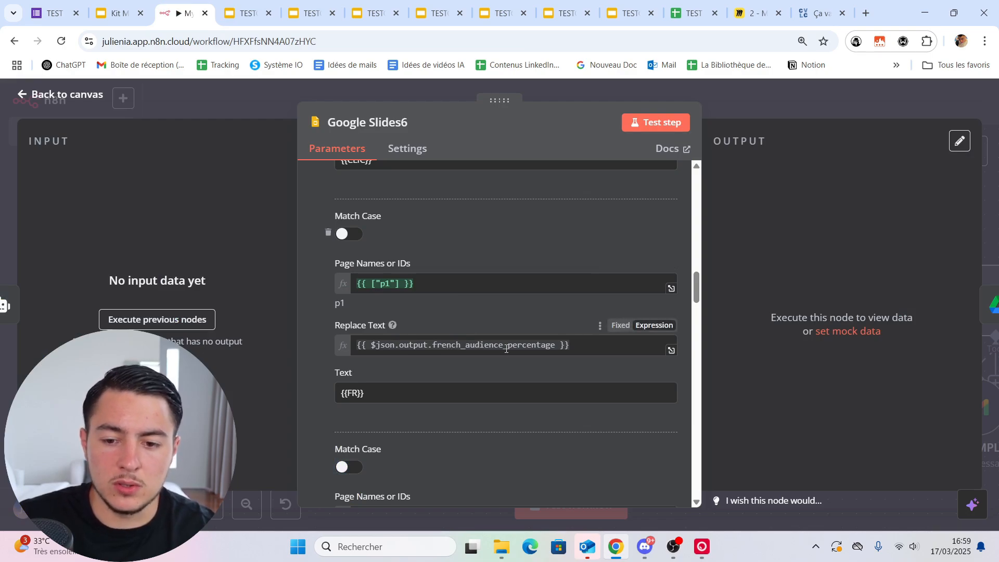
- Review the remaining audience replacements in Google Slides6, including {{1824}} and {{F}}, and return to the canvas
scroll(537, 330, "down", 15)
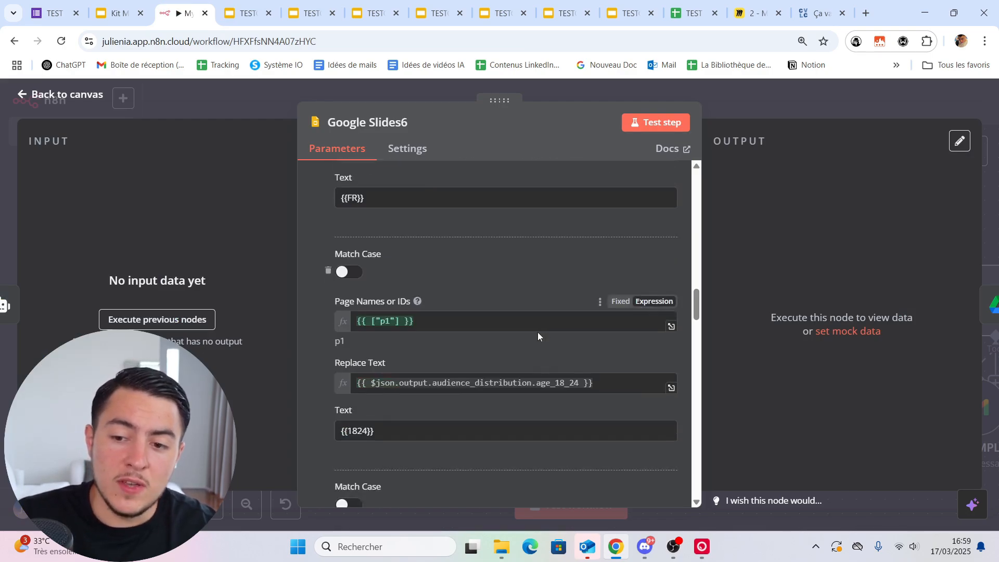
scroll(538, 332, "down", 12)
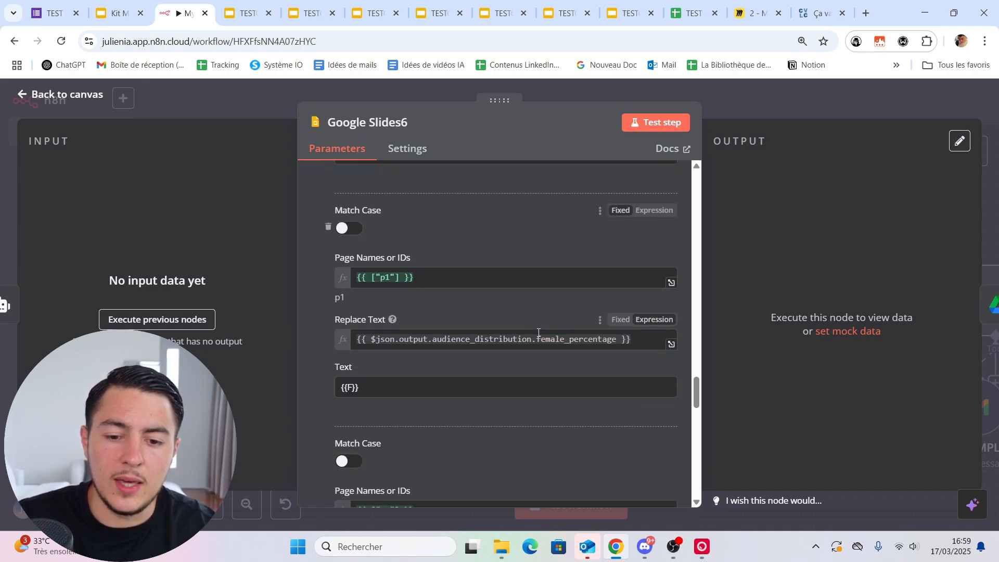
left_click(766, 108)
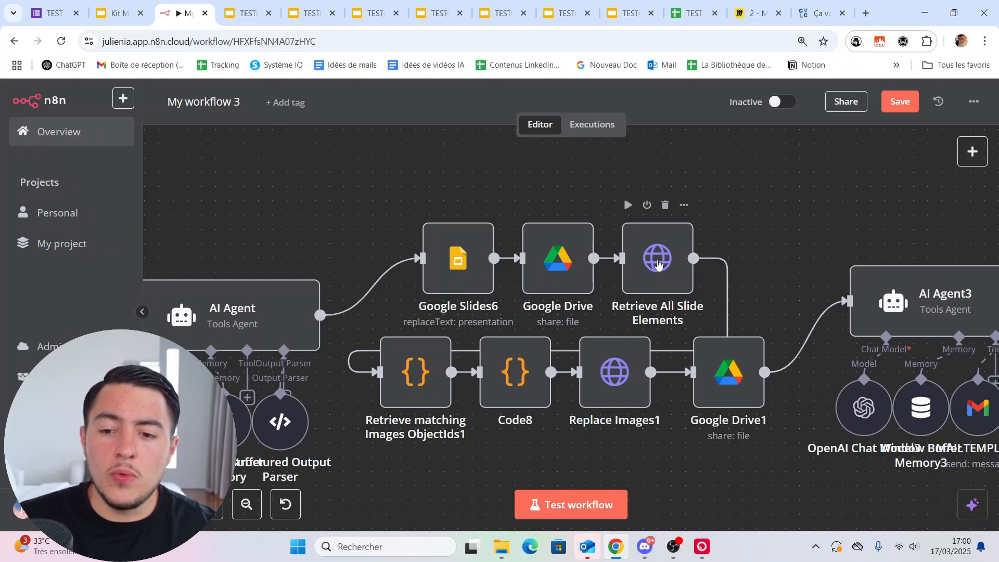
- Inspect the Retrieve All Slide Elements request and the profile picture placeholder it concerns in the TESTOK TT template
double_click(664, 275)
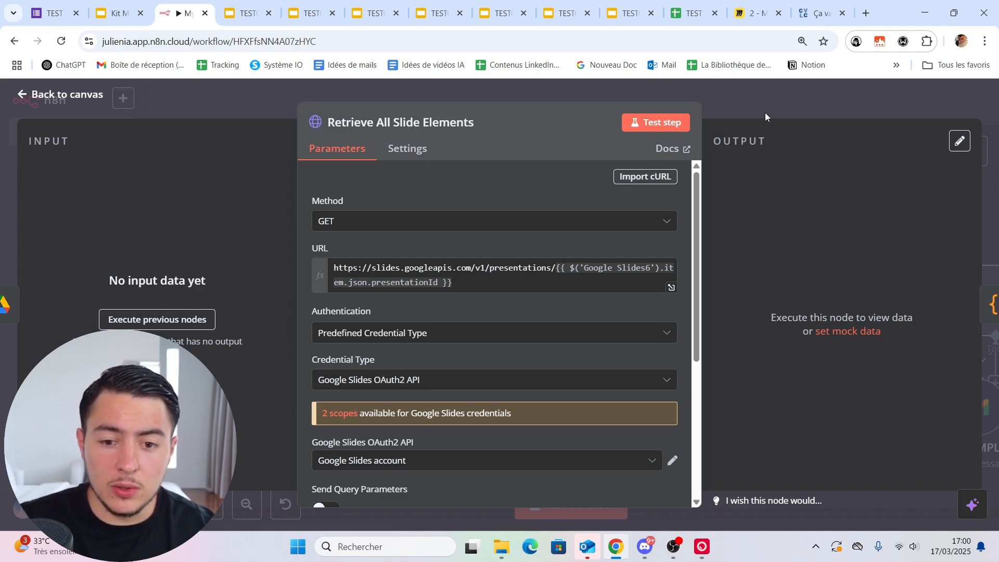
left_click(766, 112)
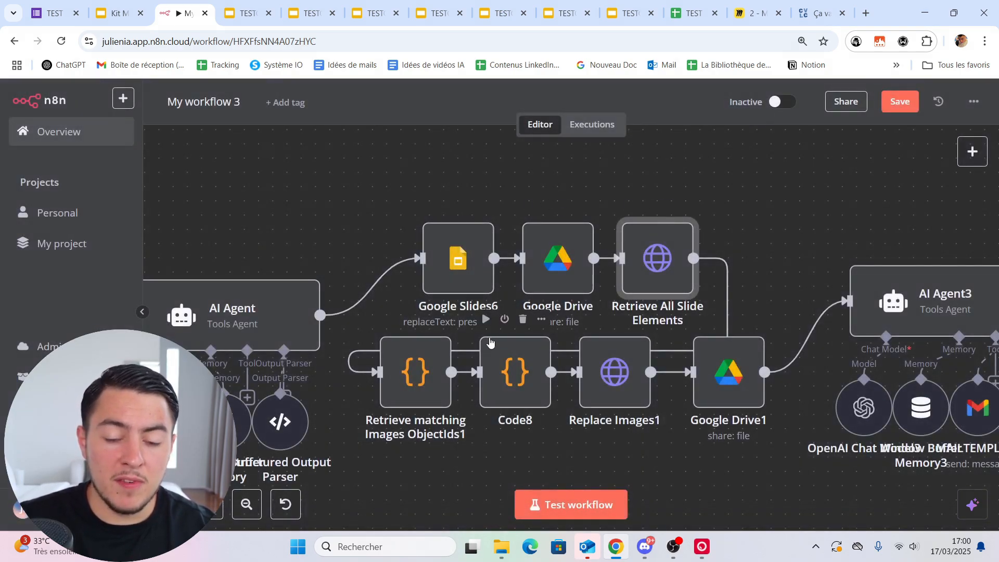
left_click(244, 13)
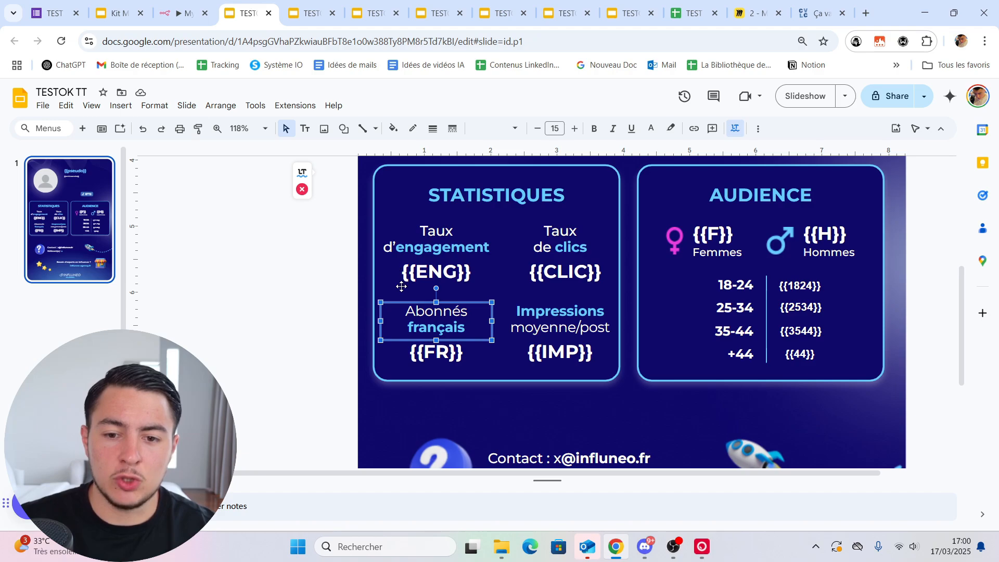
scroll(401, 285, "up", 5)
left_click(402, 285)
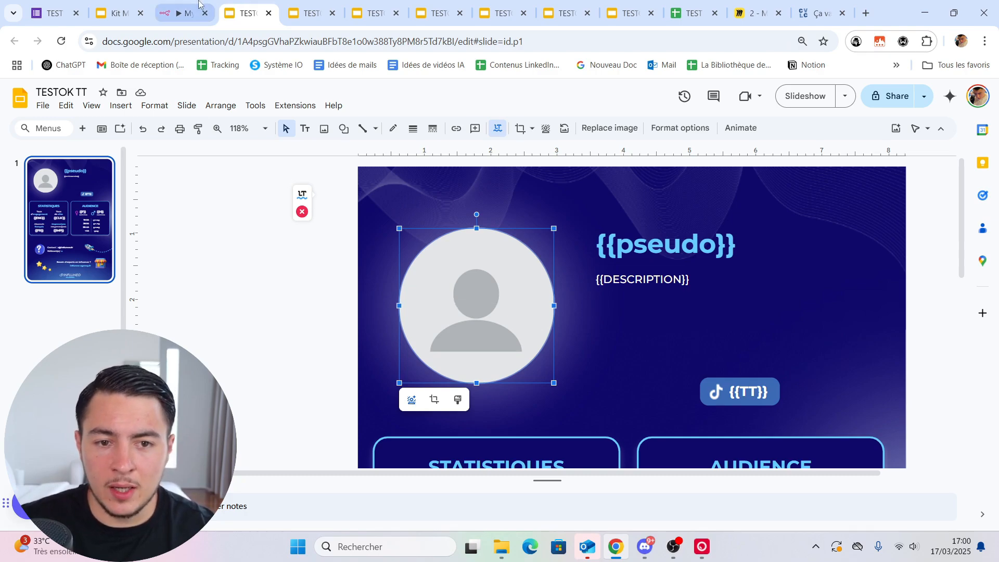
left_click(182, 13)
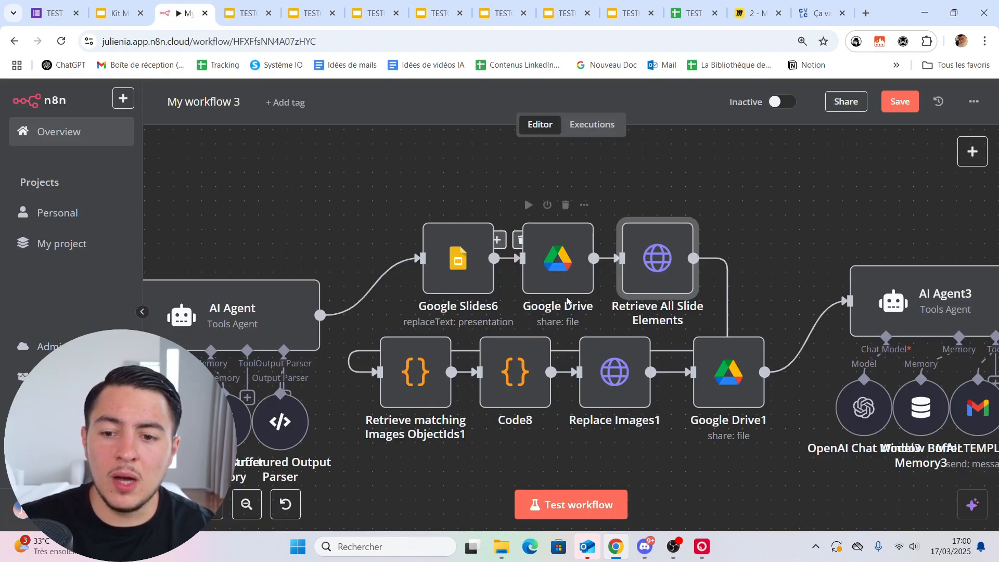
- Examine the JavaScript in the Retrieve matching Images ObjectIds1 and Code8 nodes
double_click(410, 385)
scroll(410, 386, "down", 5)
scroll(410, 386, "up", 5)
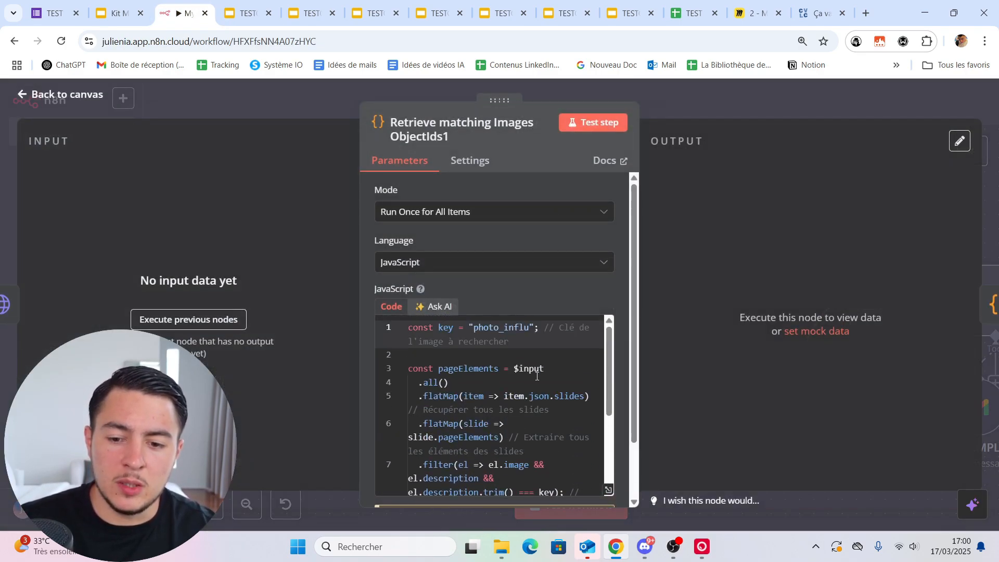
left_click(705, 89)
double_click(512, 370)
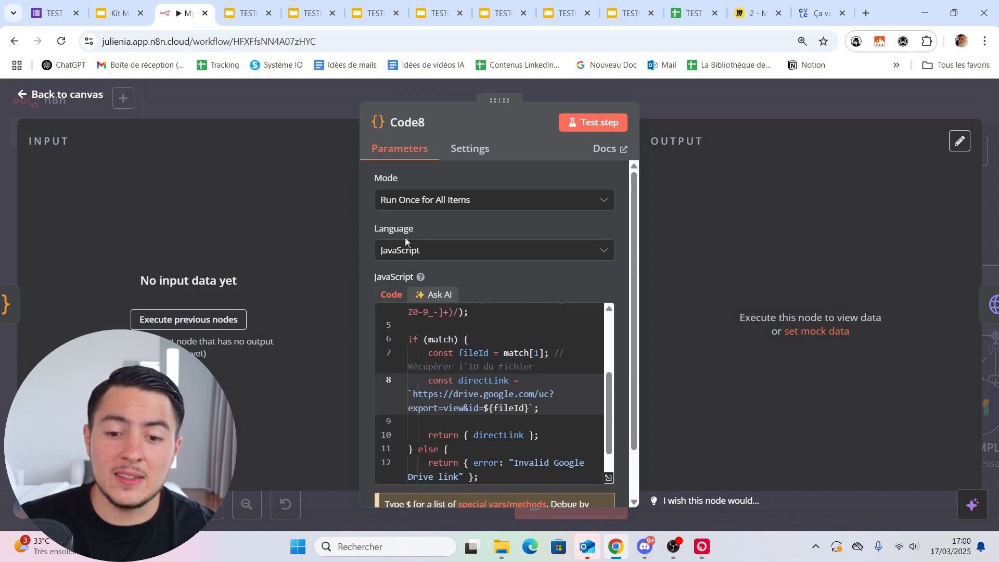
left_click(250, 118)
- Check the alt text of the profile picture placeholder in the TESTOK TT slide template and return to the workflow
left_click(118, 14)
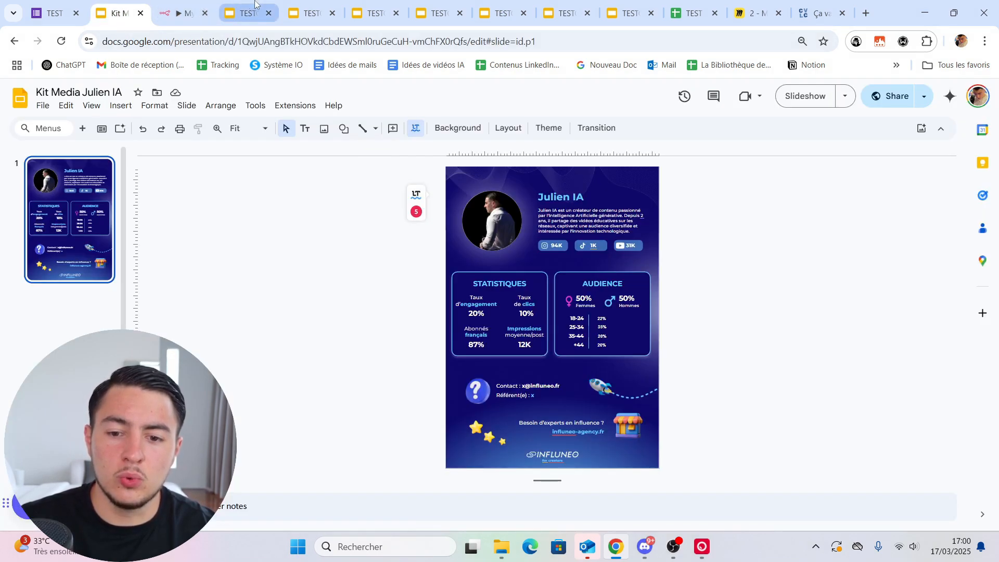
left_click(245, 13)
right_click(442, 308)
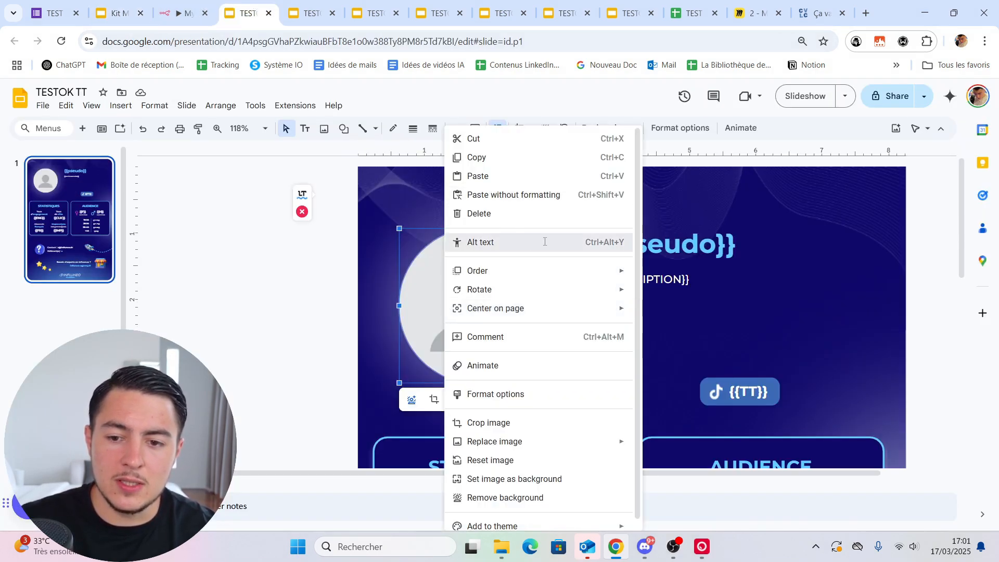
left_click(520, 241)
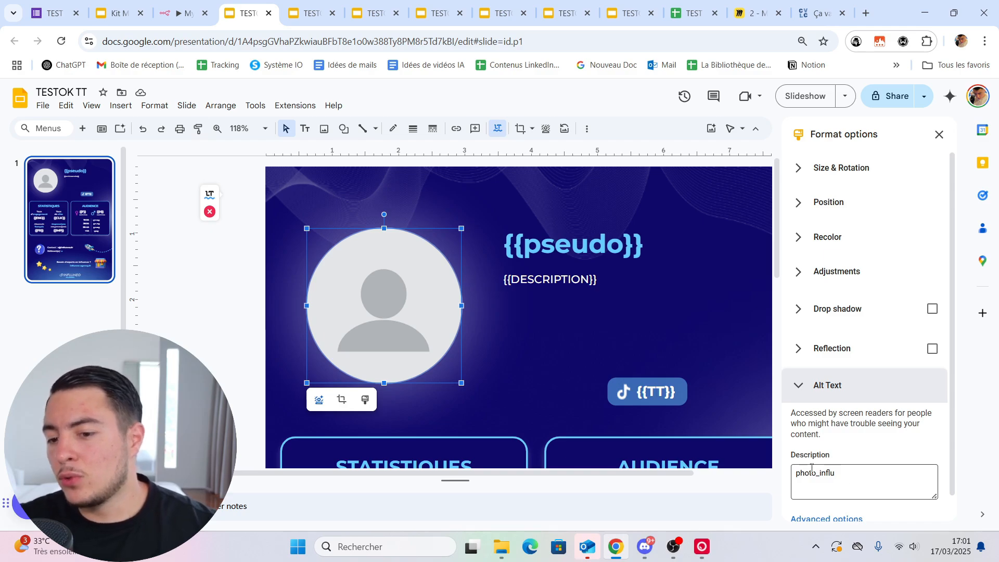
left_click(185, 13)
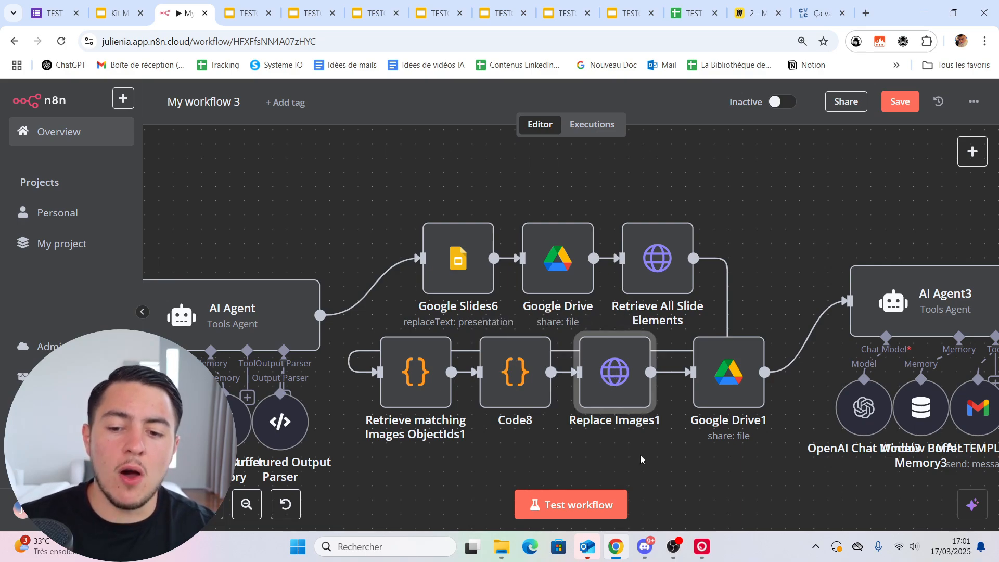
- Inspect the Replace Images1 request, especially the imageObjectId, url and imageReplaceMethod entries in its JSON body
double_click(611, 374)
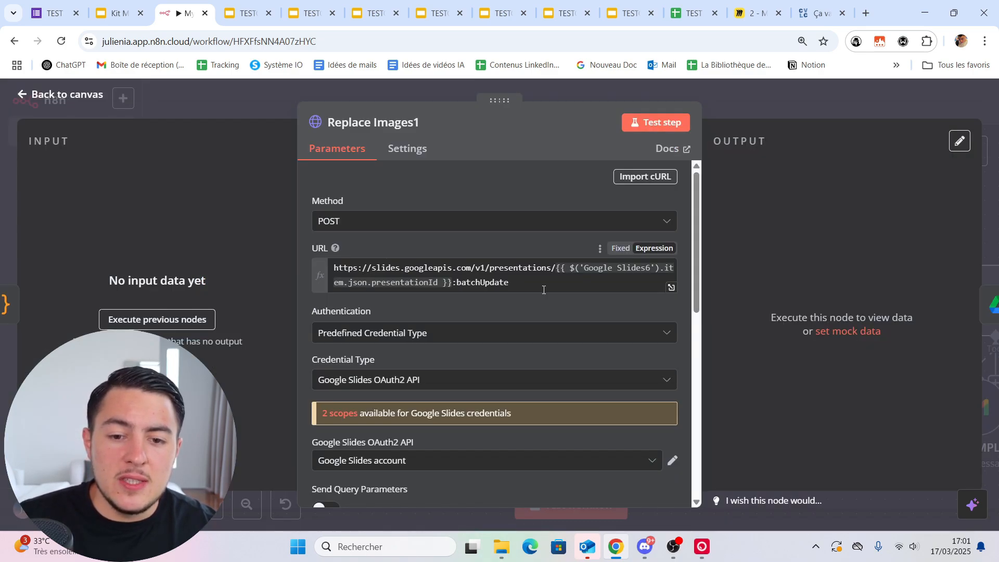
scroll(460, 301, "down", 10)
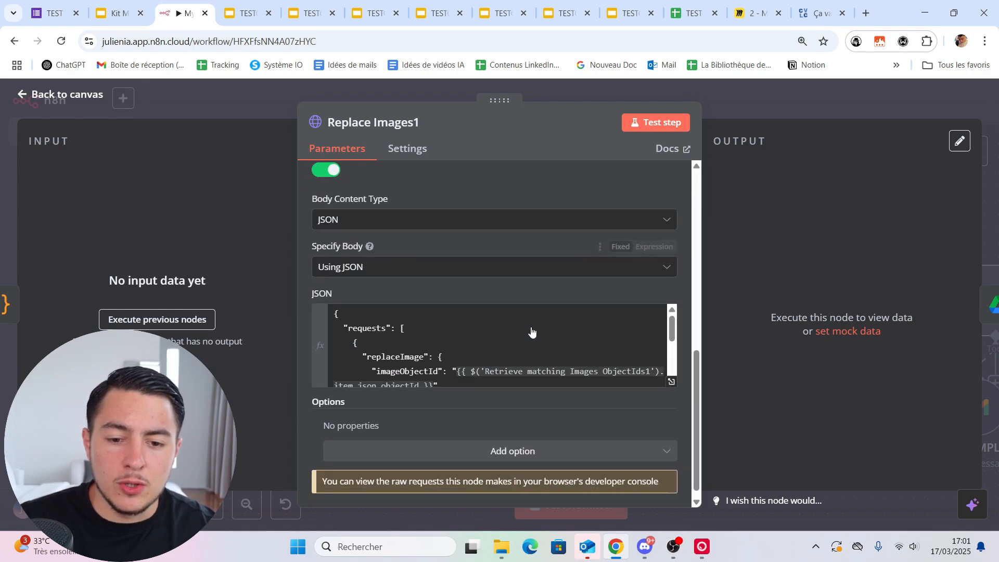
scroll(471, 317, "down", 2)
scroll(555, 336, "up", 2)
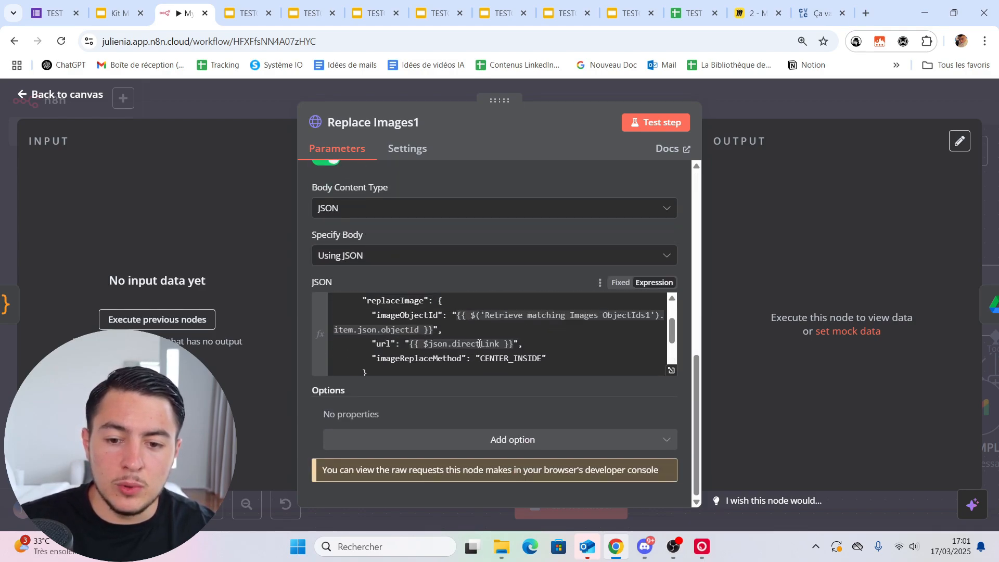
scroll(511, 344, "up", 2)
scroll(475, 345, "down", 4)
scroll(475, 346, "up", 4)
left_click(562, 91)
- Move the Google Drive1 node slightly closer to Replace Images1 on the canvas
scroll(559, 208, "down", 1)
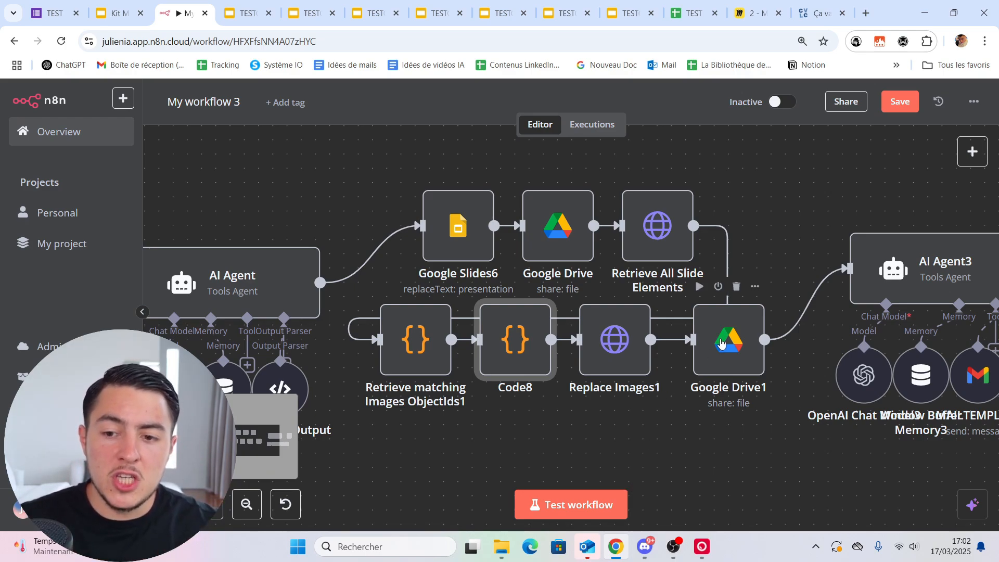
left_click_drag(727, 341, 713, 340)
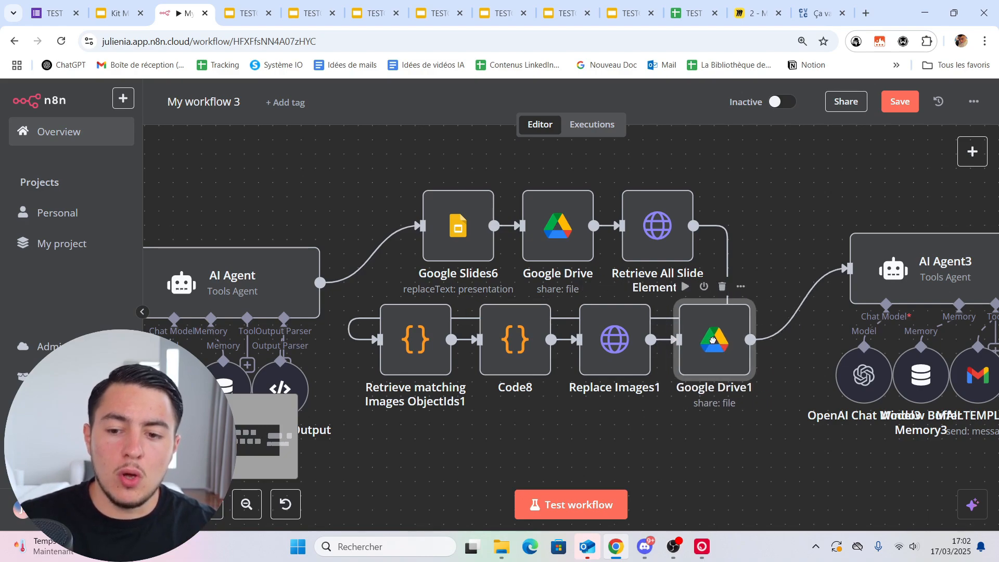
left_click(695, 441)
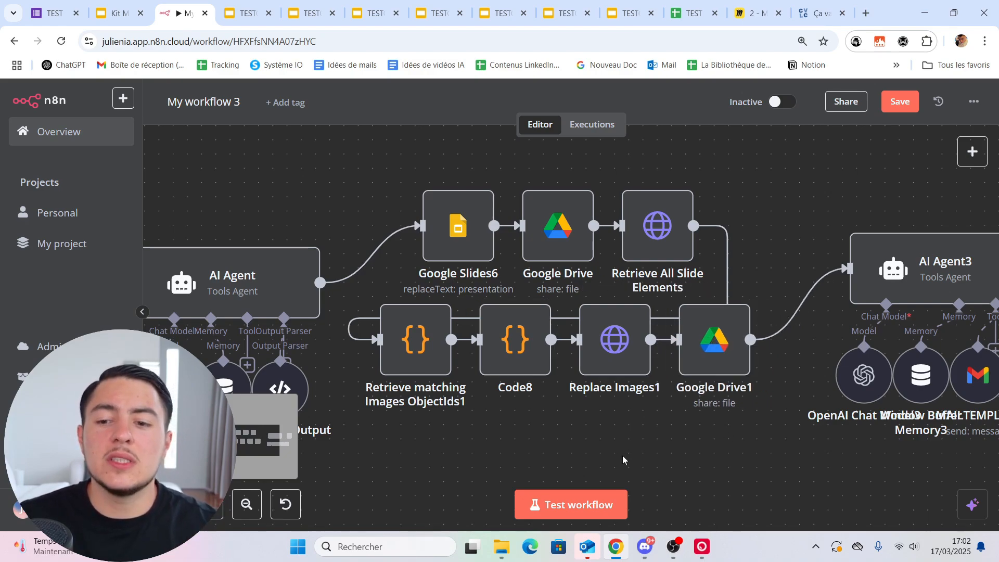
- Open the AI Agent3 node and review its prompt text, output format setting and system message option
scroll(343, 268, "down", 4)
scroll(668, 244, "up", 2)
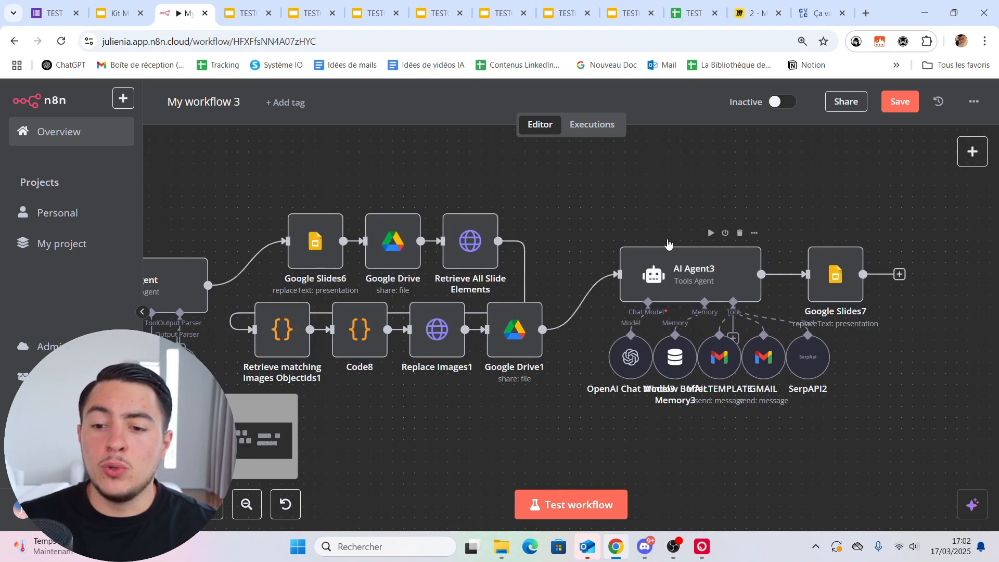
scroll(546, 224, "down", 1)
scroll(641, 281, "up", 3)
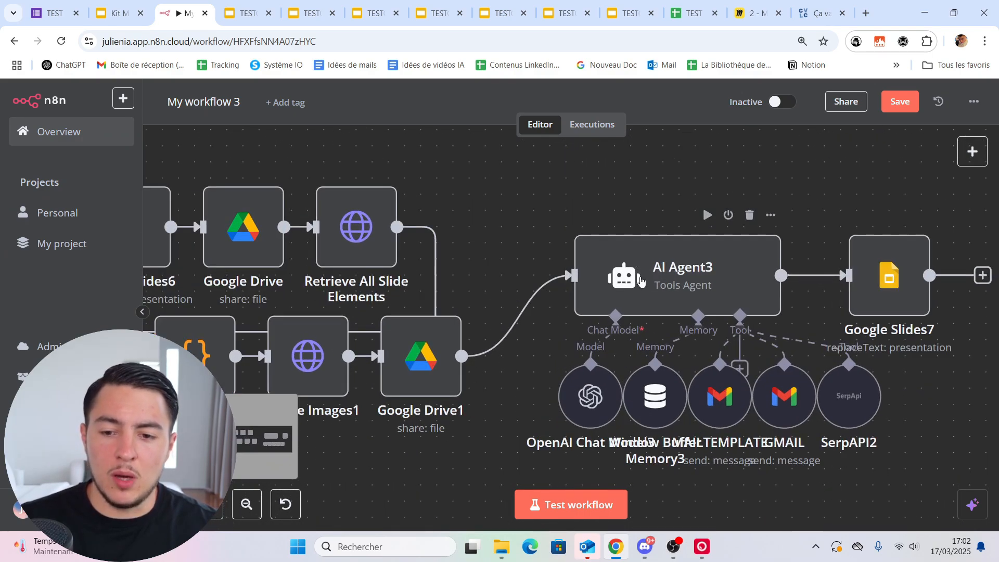
scroll(597, 282, "down", 1)
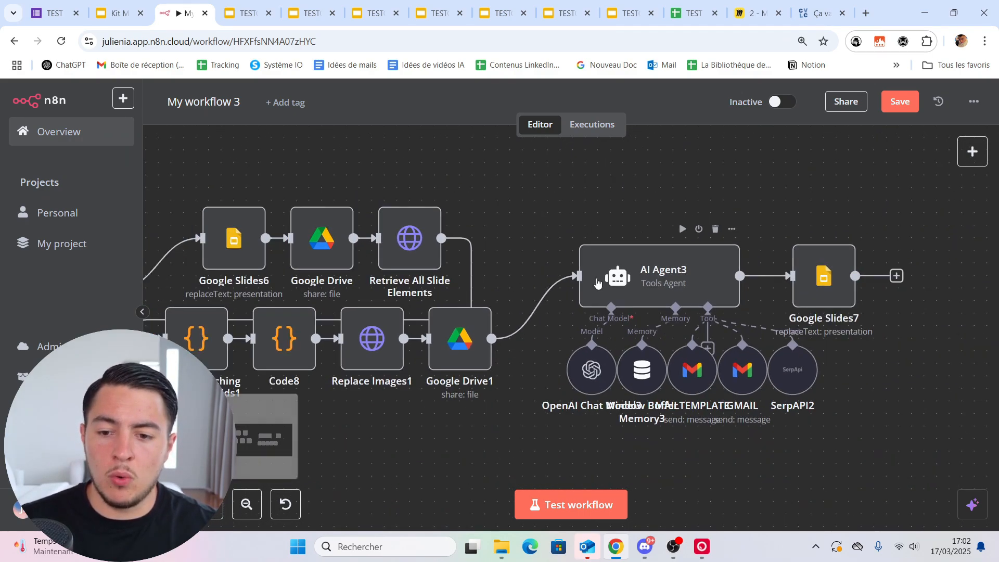
double_click(597, 282)
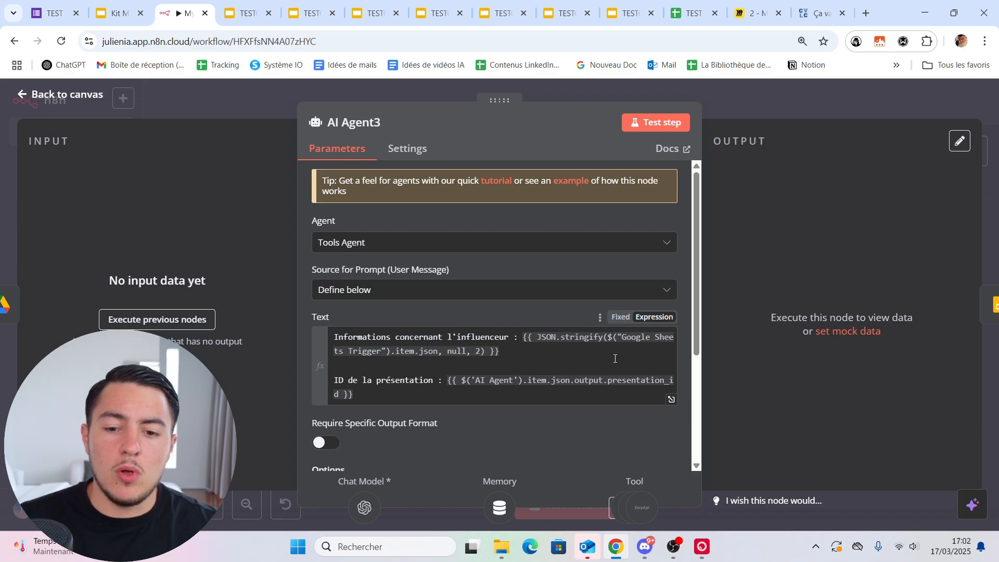
scroll(615, 358, "down", 1)
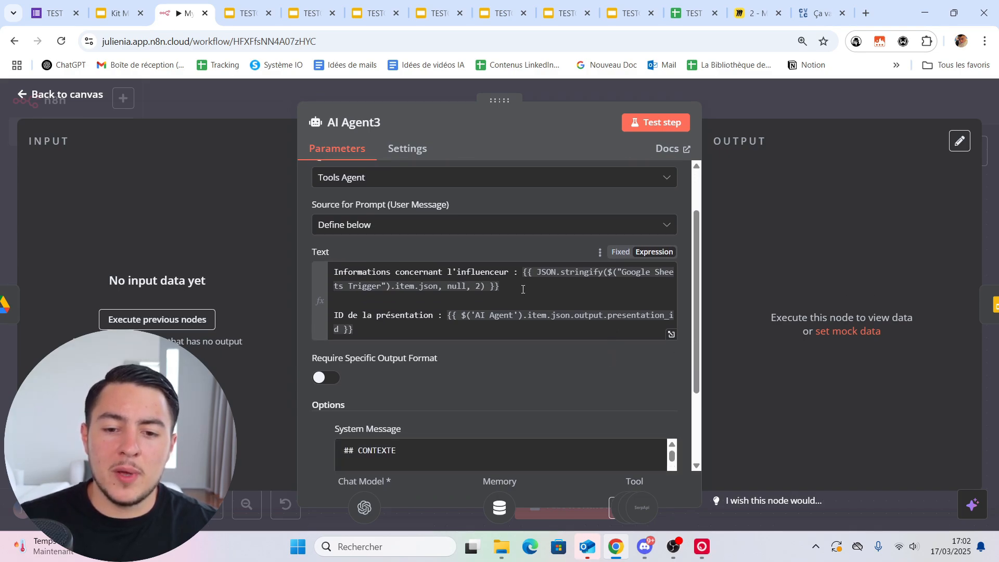
scroll(518, 296, "down", 1)
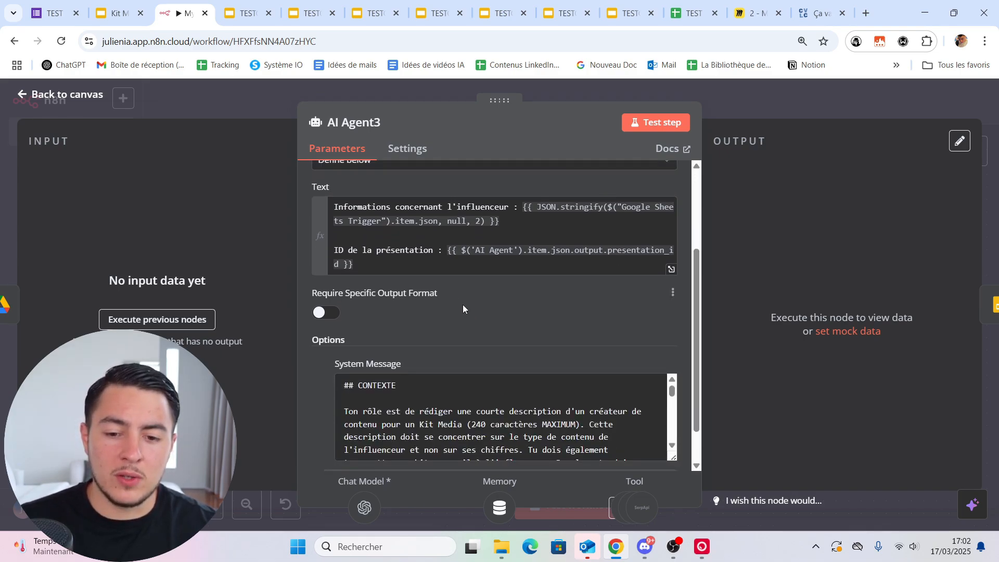
scroll(526, 370, "down", 1)
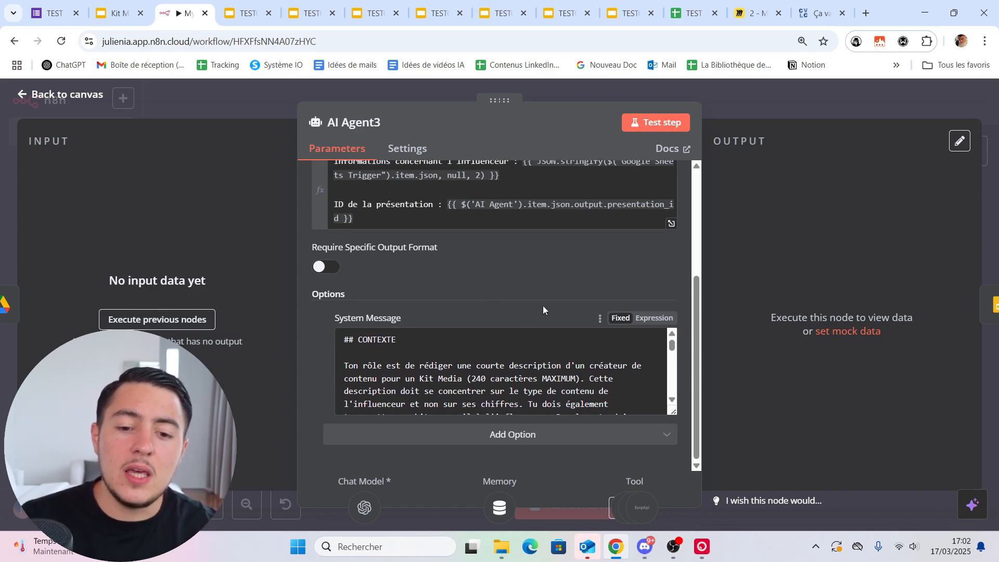
scroll(641, 375, "down", 1)
scroll(640, 375, "up", 2)
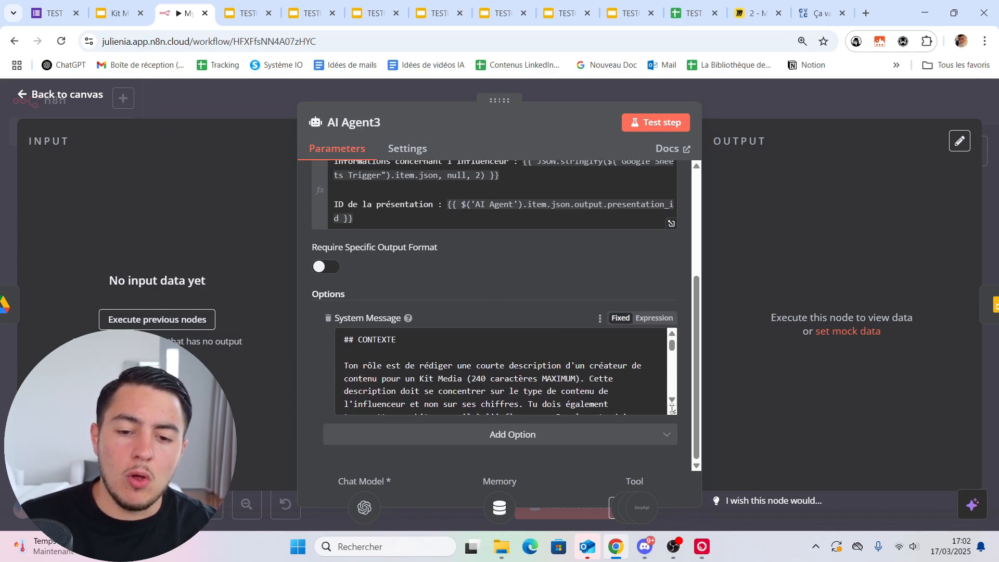
- Enlarge AI Agent3's System Message field and read its CONTEXTE section about the Kit Media description
left_click_drag(671, 410, 671, 467)
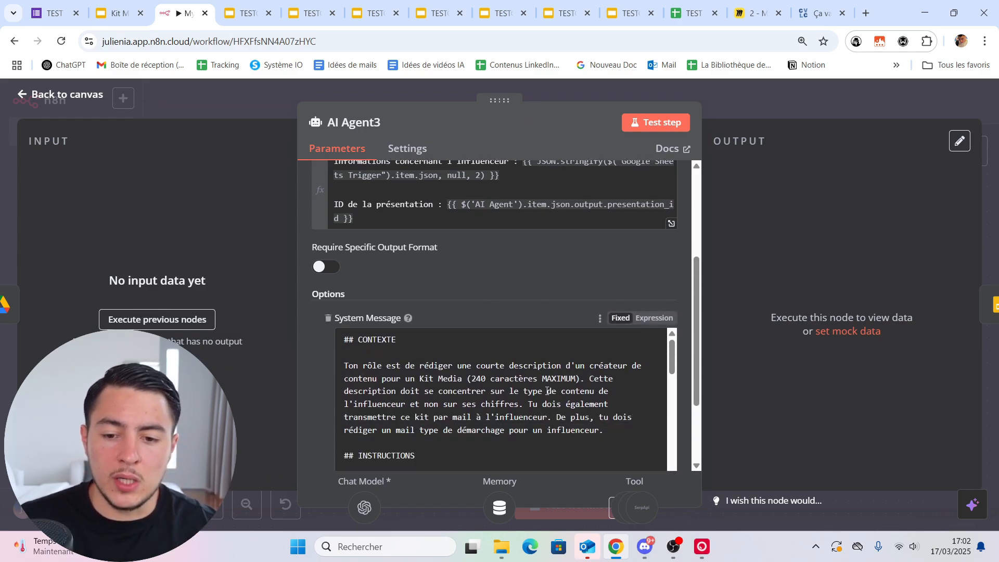
double_click(462, 379)
left_click(443, 379)
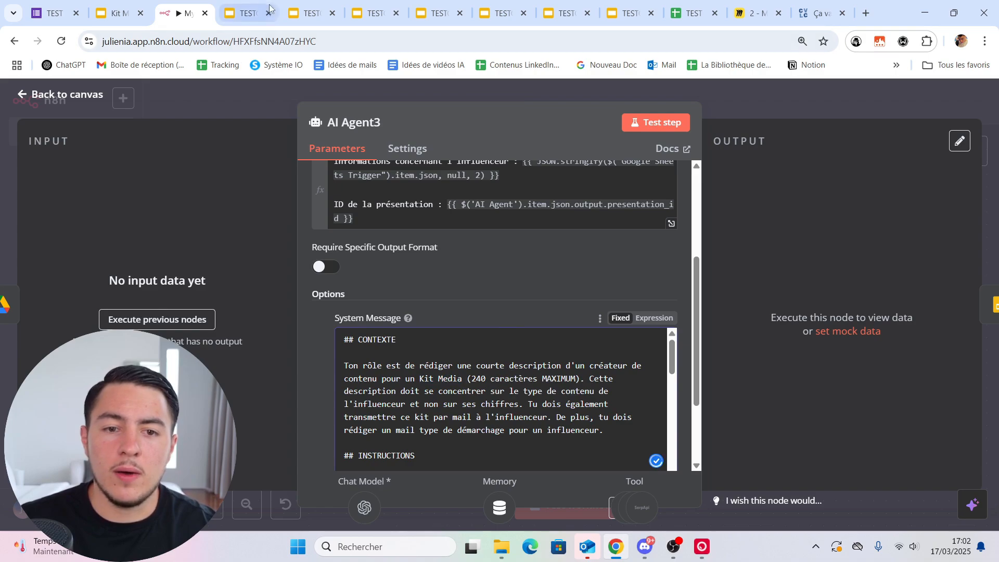
- Locate the {{DESCRIPTION}} placeholder in the TESTOK TT slide template and return to the AI Agent3 settings
left_click(244, 13)
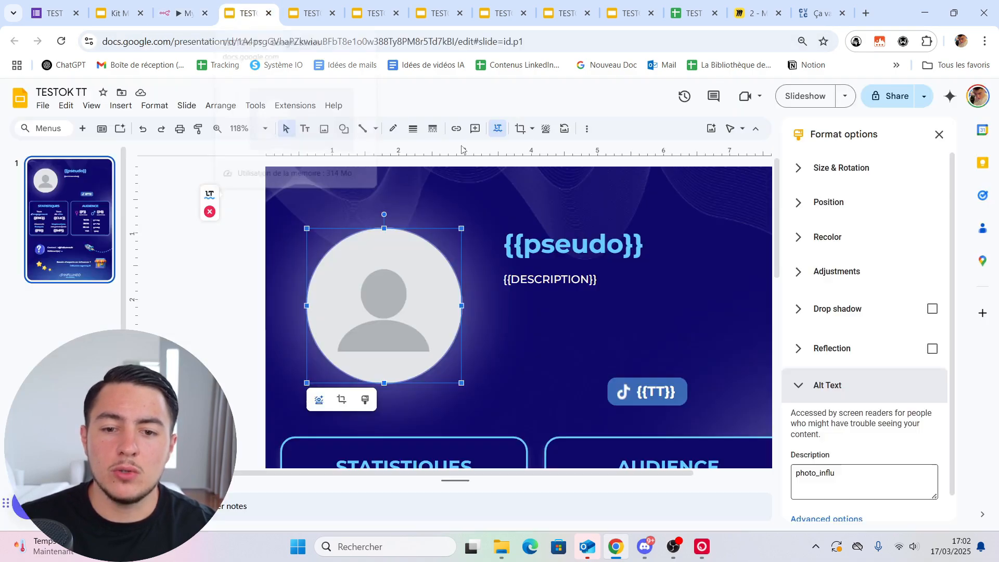
left_click(548, 277)
left_click(400, 202)
left_click(182, 13)
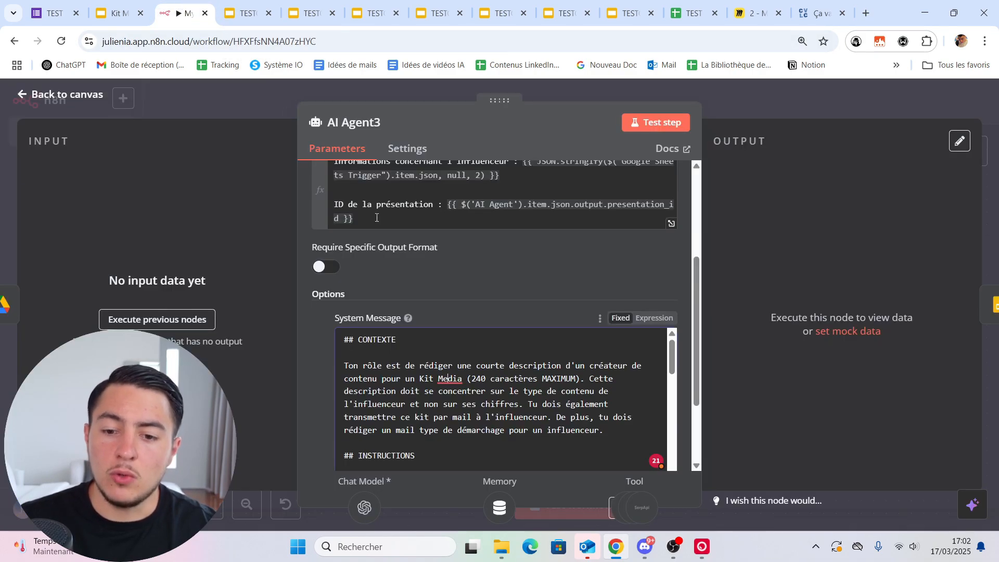
- Highlight the 240-character maximum for the description in the CONTEXTE section of the system message
scroll(515, 398, "down", 1)
scroll(516, 398, "up", 1)
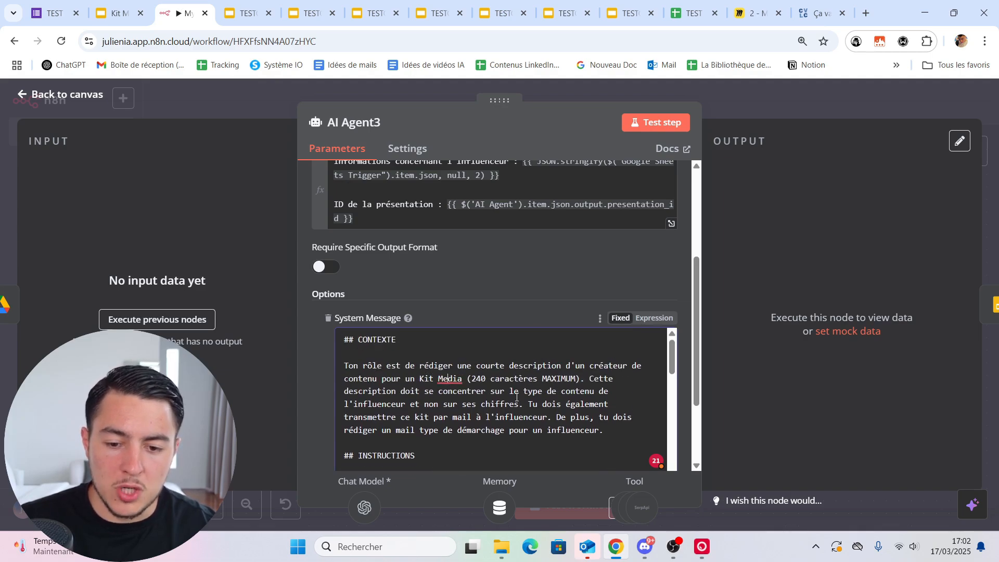
scroll(516, 397, "down", 1)
scroll(570, 409, "up", 1)
left_click_drag(475, 376, 551, 379)
left_click(559, 380)
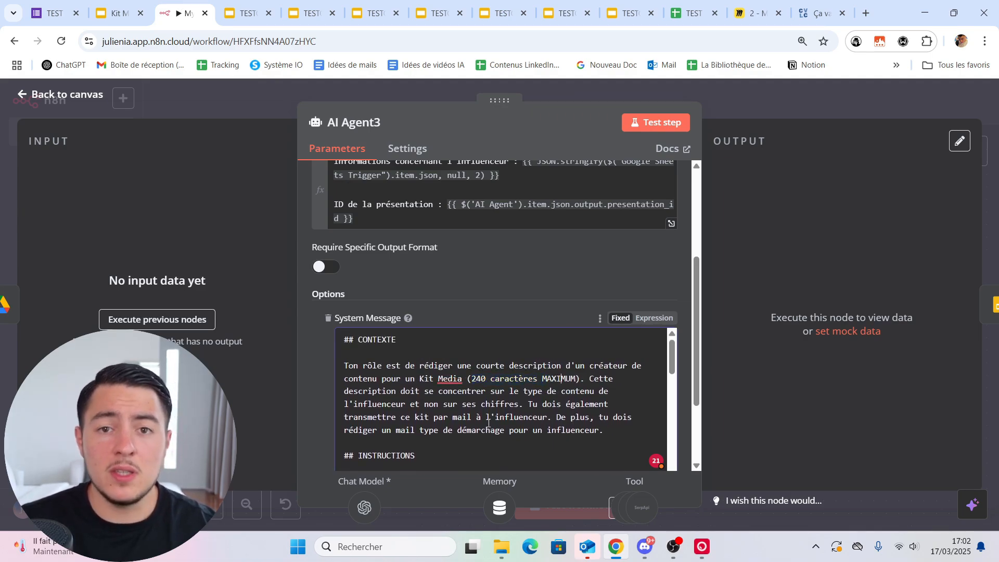
- Read the first INSTRUCTIONS section, highlighting the rule on combining the influencer's description with the available information
scroll(473, 396, "down", 1)
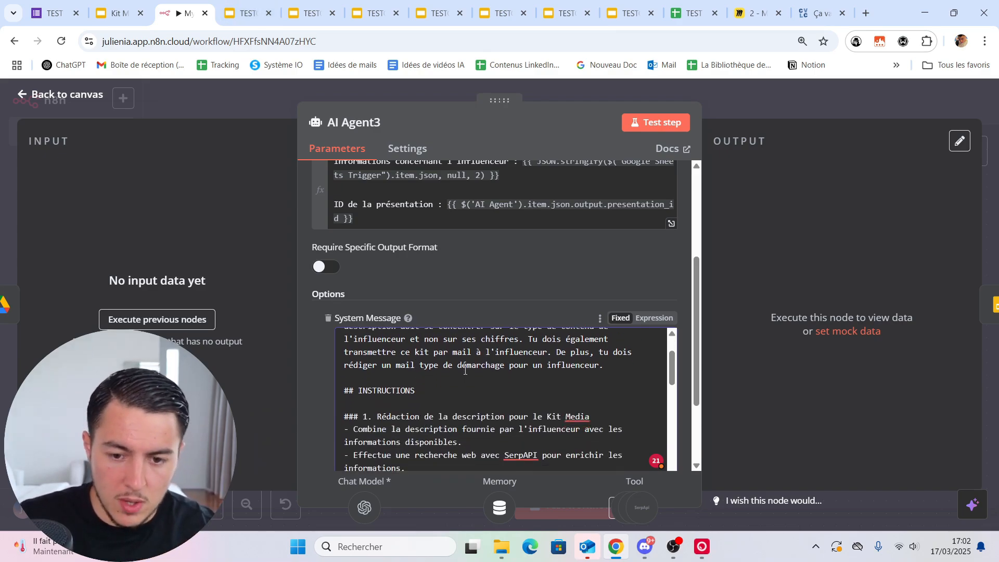
scroll(465, 370, "down", 1)
scroll(461, 394, "up", 1)
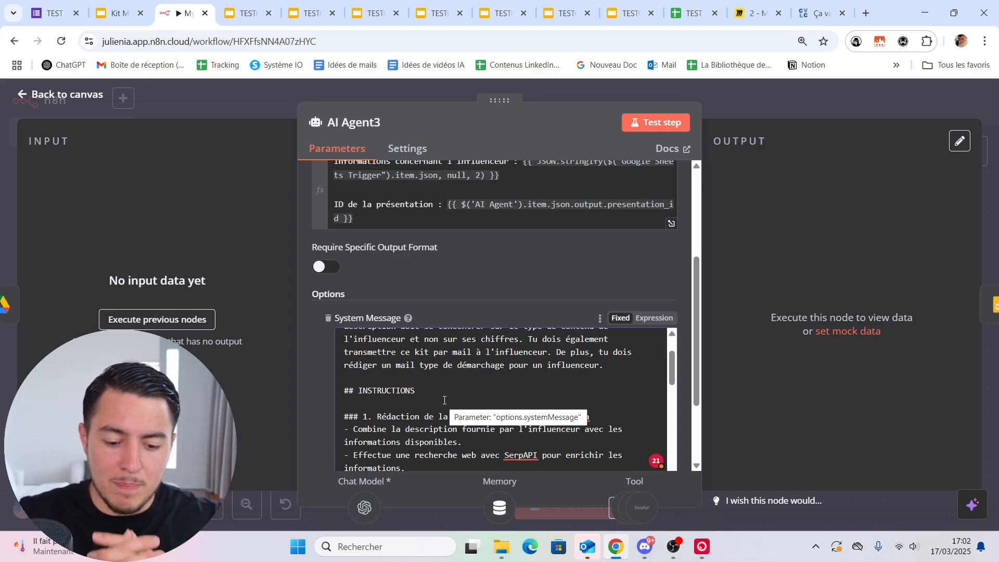
left_click(461, 387)
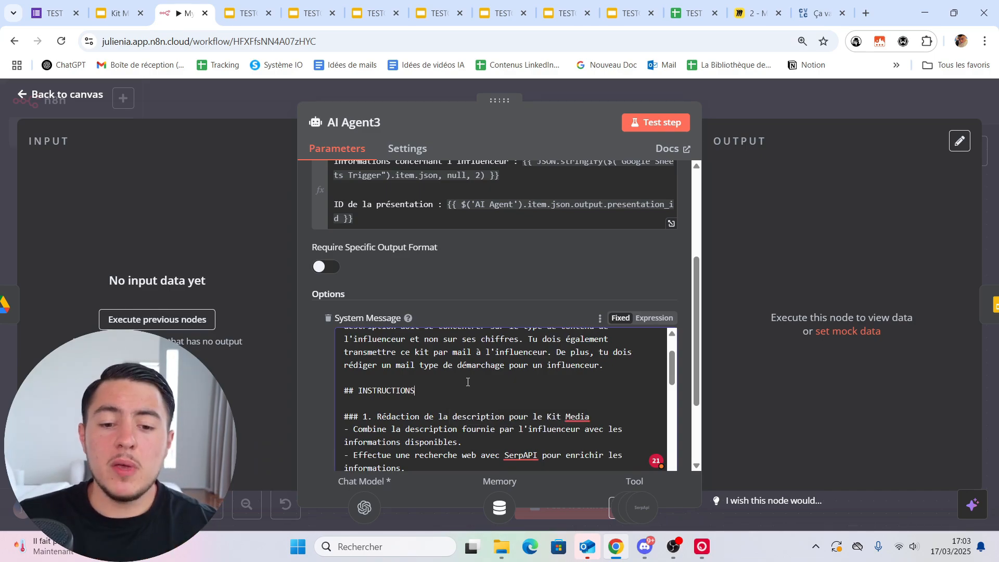
scroll(468, 381, "down", 2)
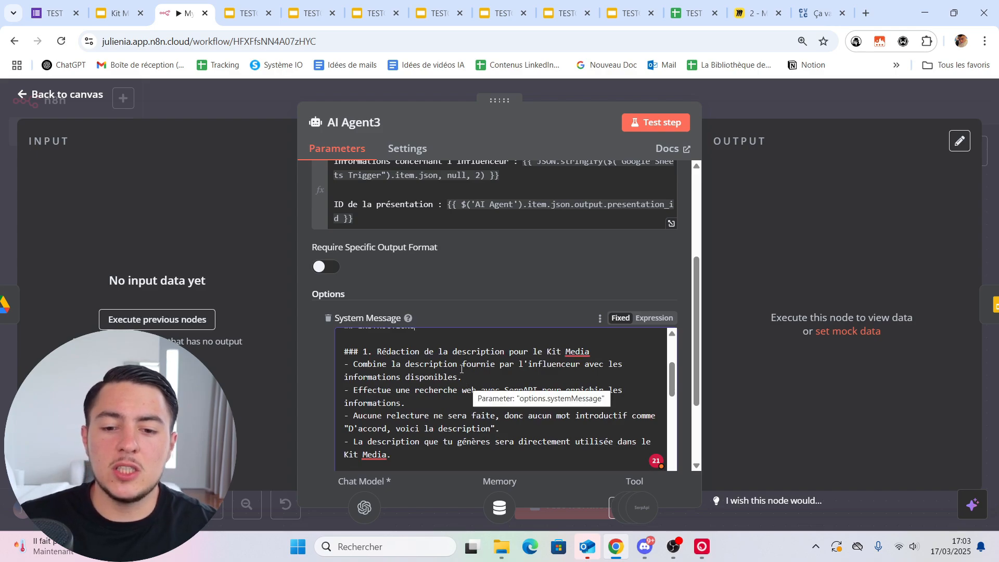
left_click_drag(361, 368, 336, 363)
left_click(510, 373)
left_click(408, 375)
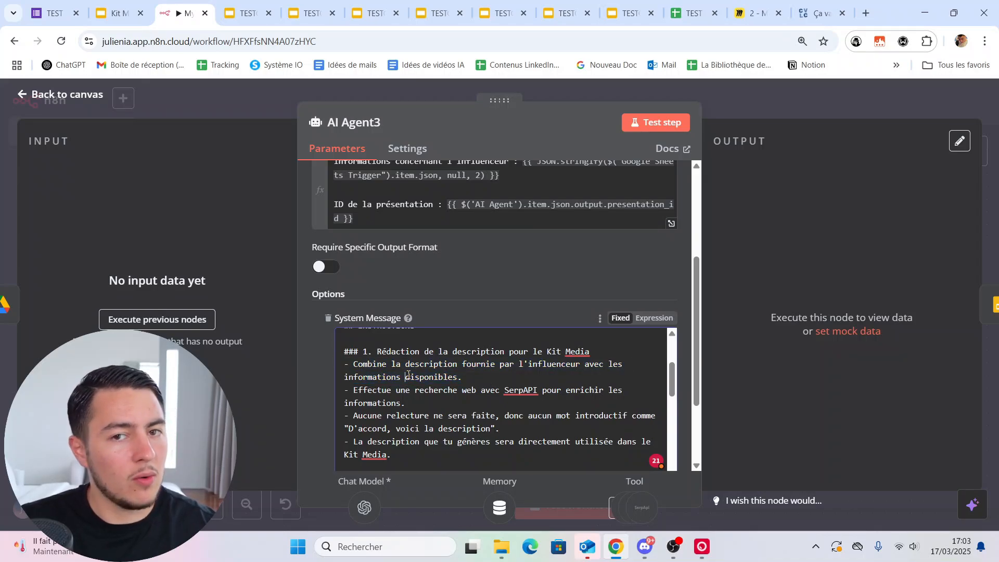
- Highlight the SerpAPI web search rule and the forbidden introductory phrase "D'accord, voici la description" in the system message
triple_click(391, 401)
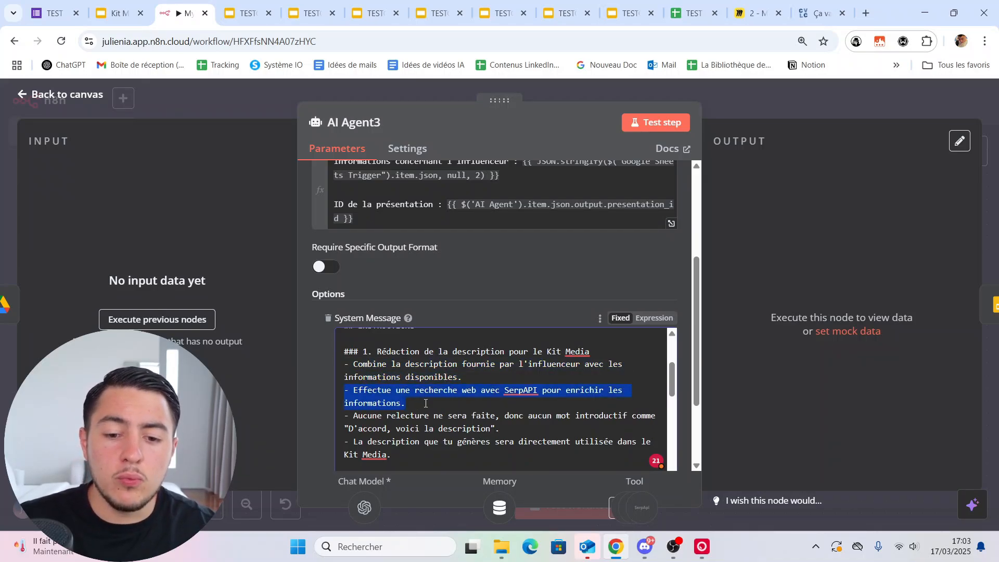
left_click(440, 407)
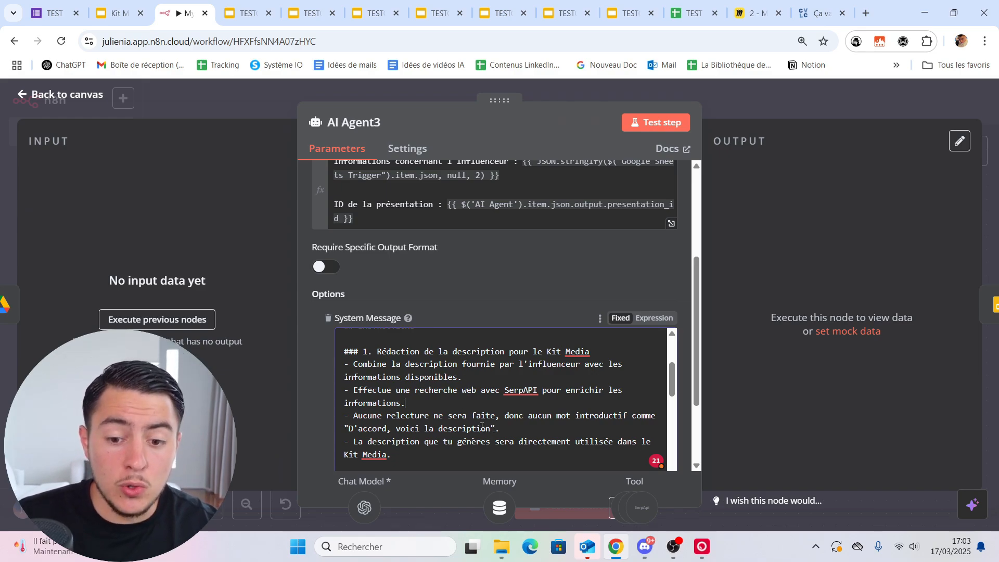
left_click_drag(517, 430, 339, 429)
left_click(415, 432)
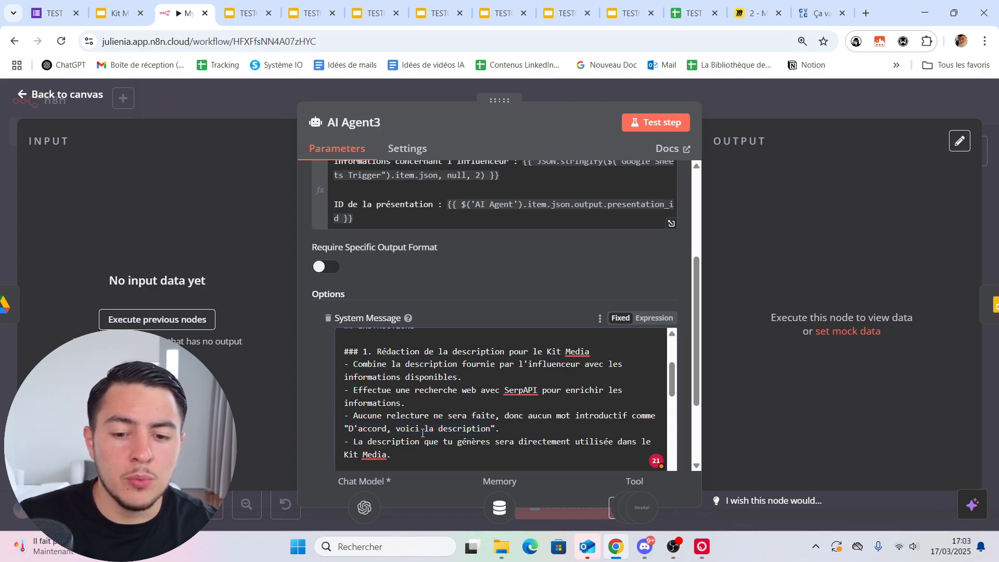
- Read the system message section on mandatory sending via GMAIL and examine the "Voici ton Kit Media" email in Gmail
scroll(443, 418, "down", 1)
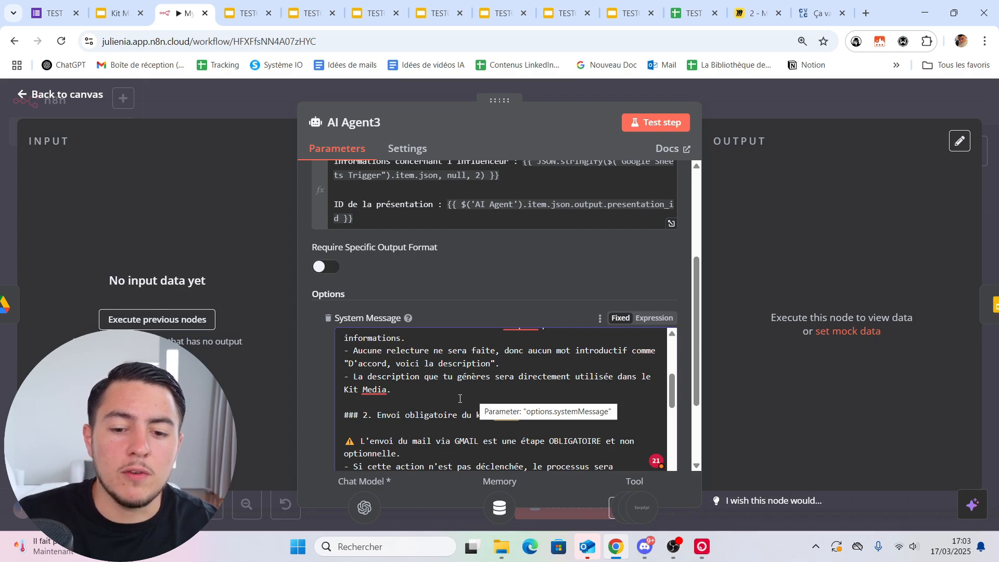
scroll(460, 398, "down", 1)
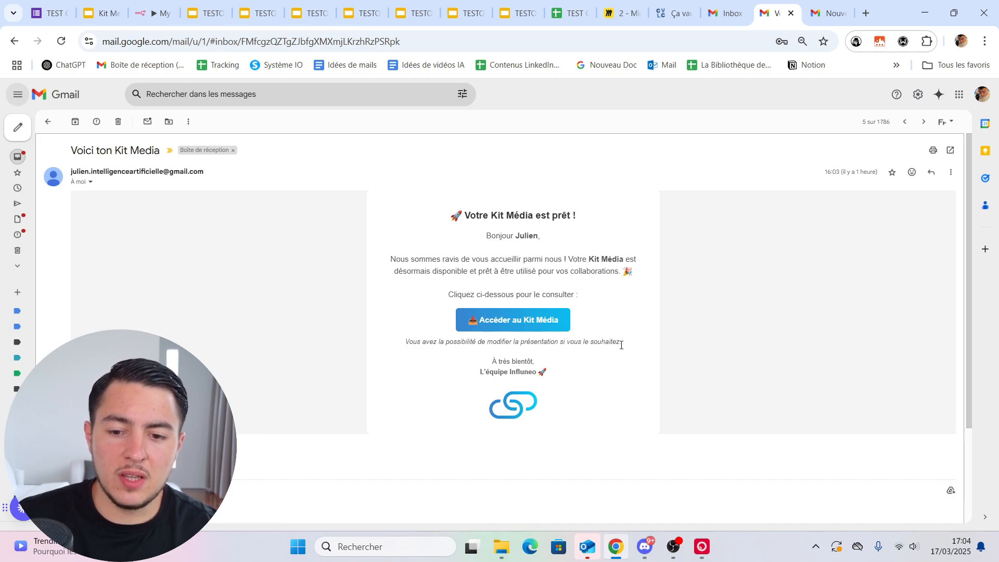
scroll(620, 348, "up", 1)
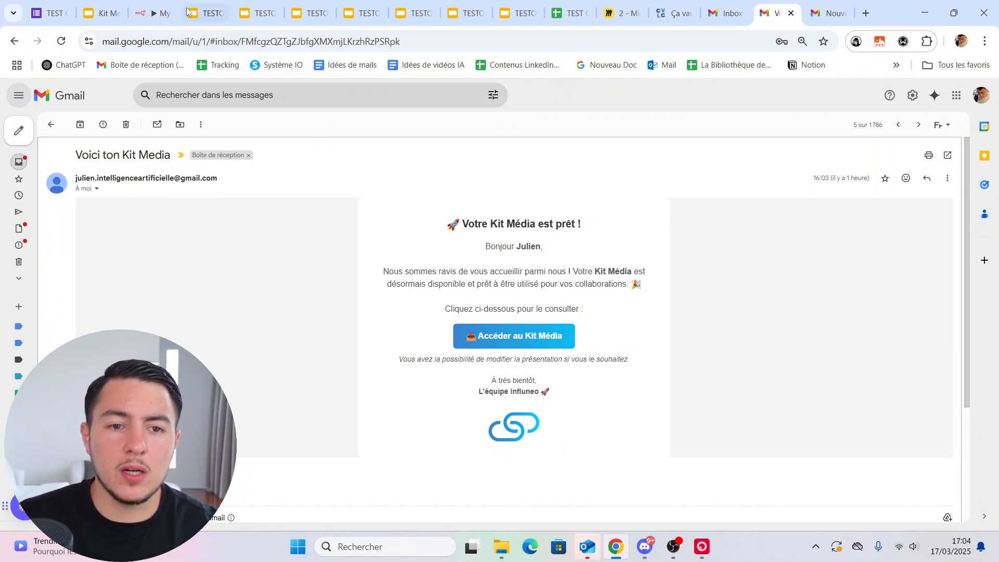
- Return to n8n and read section 3 of AI Agent3's system message, highlighting the MAILTEMPLATE tool in its instructions
left_click(161, 5)
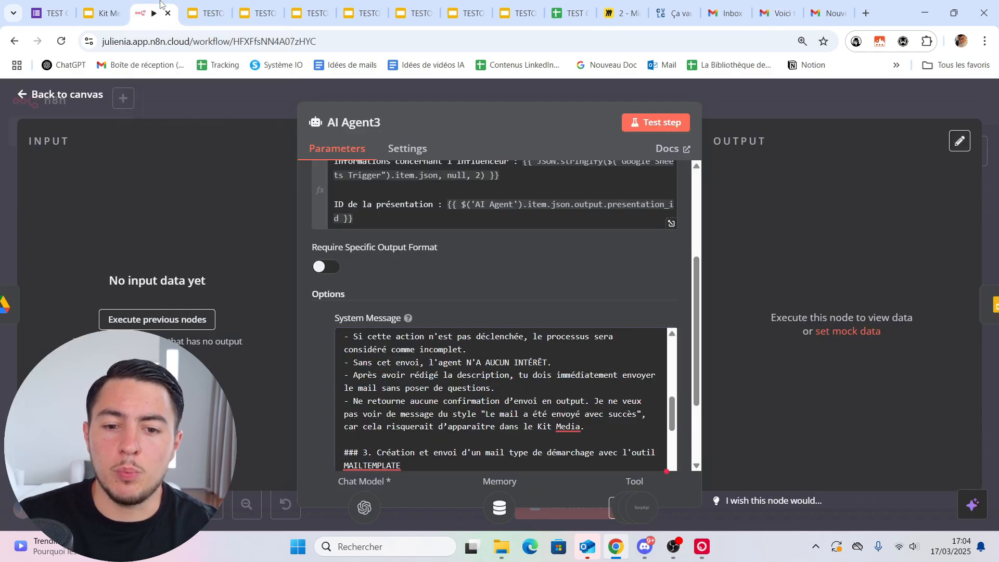
scroll(519, 374, "down", 1)
scroll(518, 375, "down", 1)
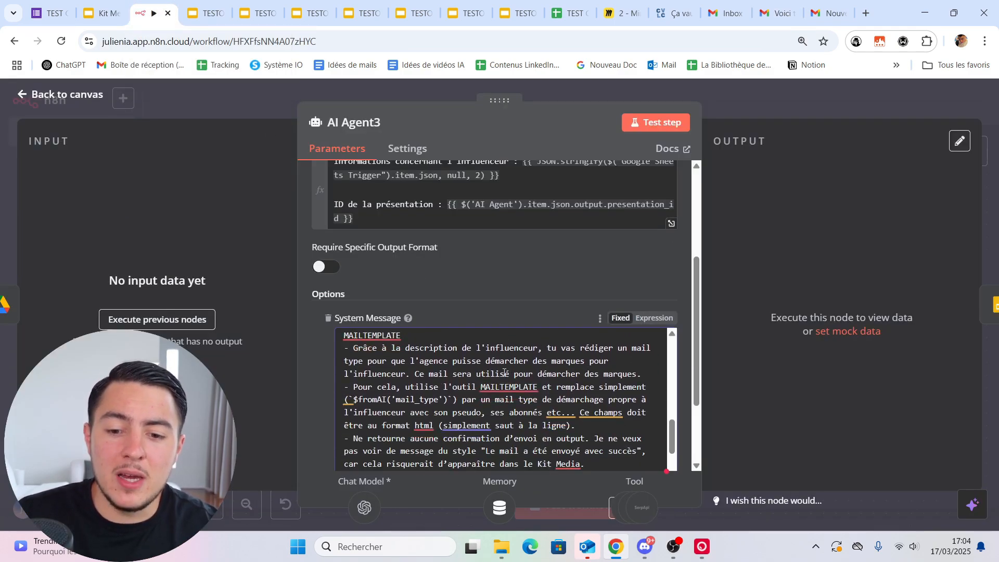
left_click_drag(539, 387, 480, 386)
left_click(480, 386)
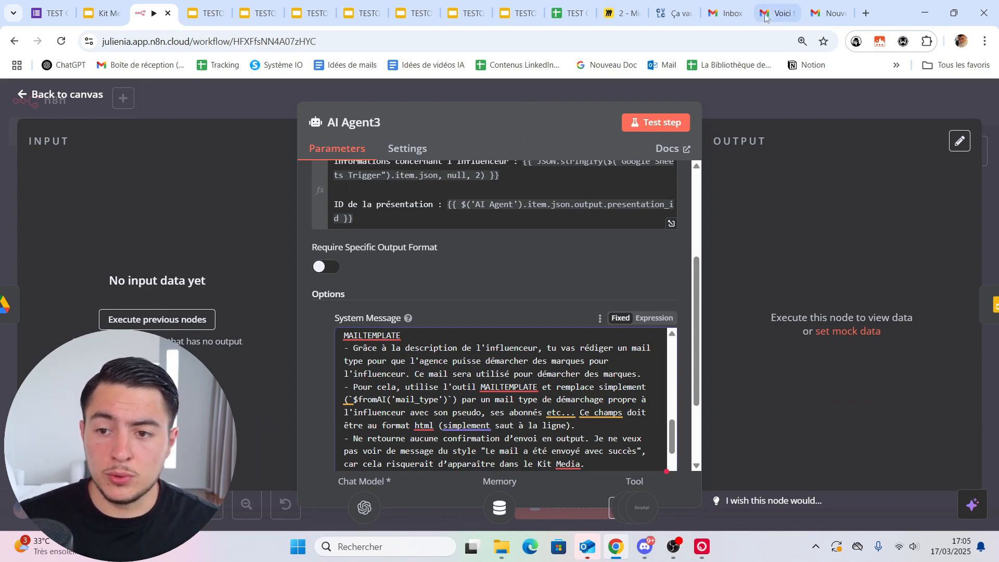
- Open the "Nouveau profil + mail type" email in Gmail and highlight the "Mail Type de Démarchage" heading and the Instagram follower count
left_click(828, 13)
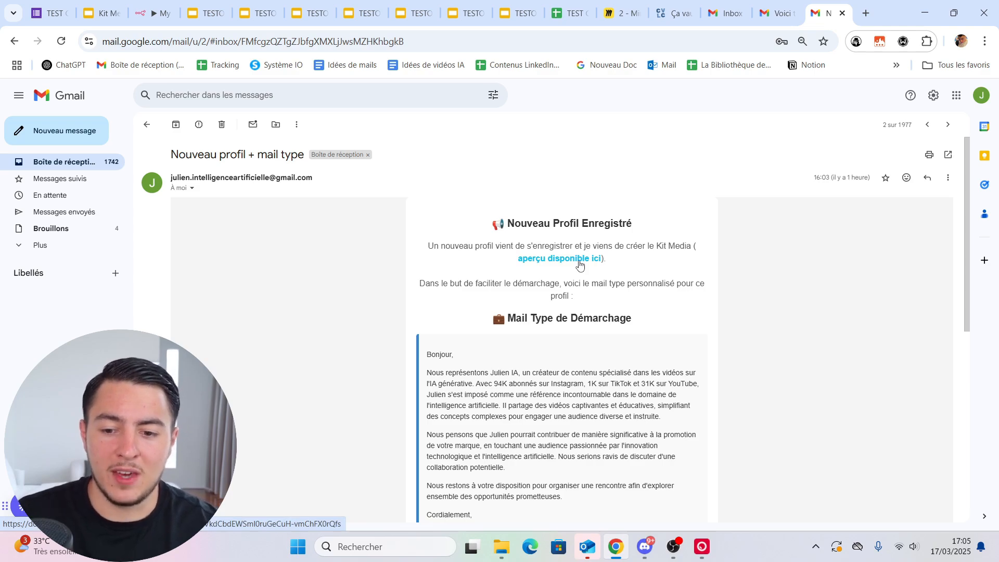
left_click_drag(493, 283, 551, 283)
left_click_drag(642, 319, 524, 315)
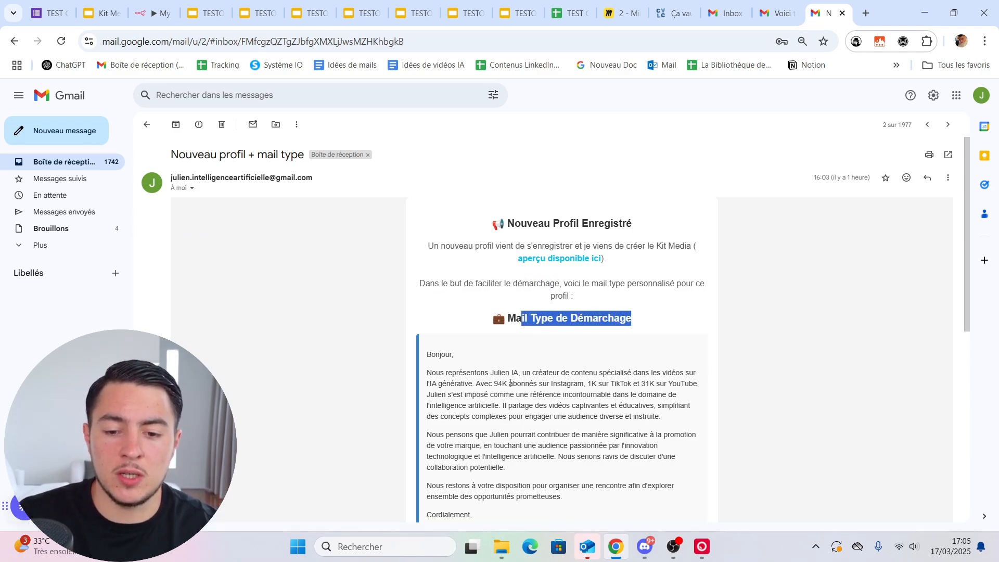
left_click_drag(509, 384, 493, 384)
left_click_drag(584, 383, 510, 383)
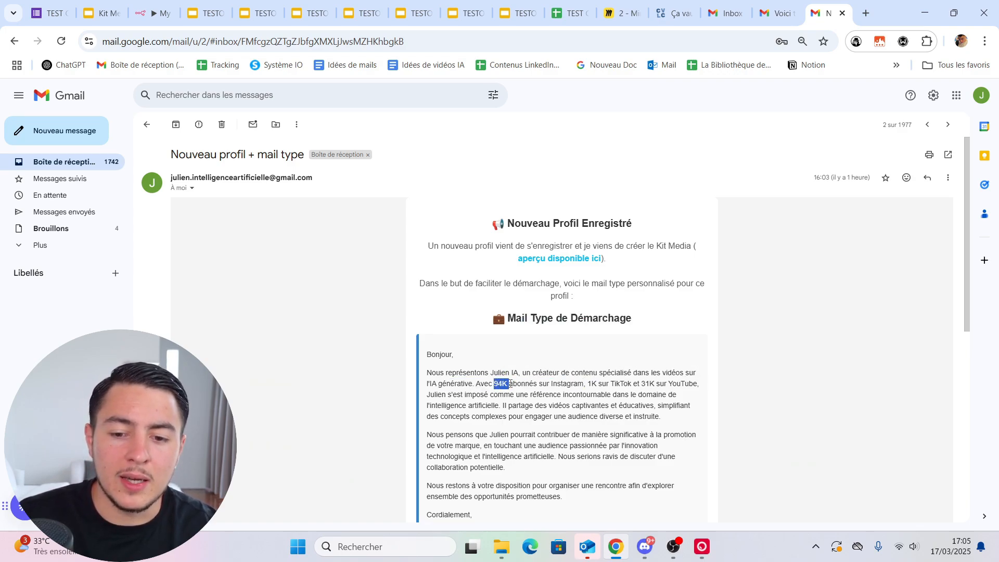
left_click(510, 384)
left_click_drag(584, 384, 503, 384)
left_click(569, 383)
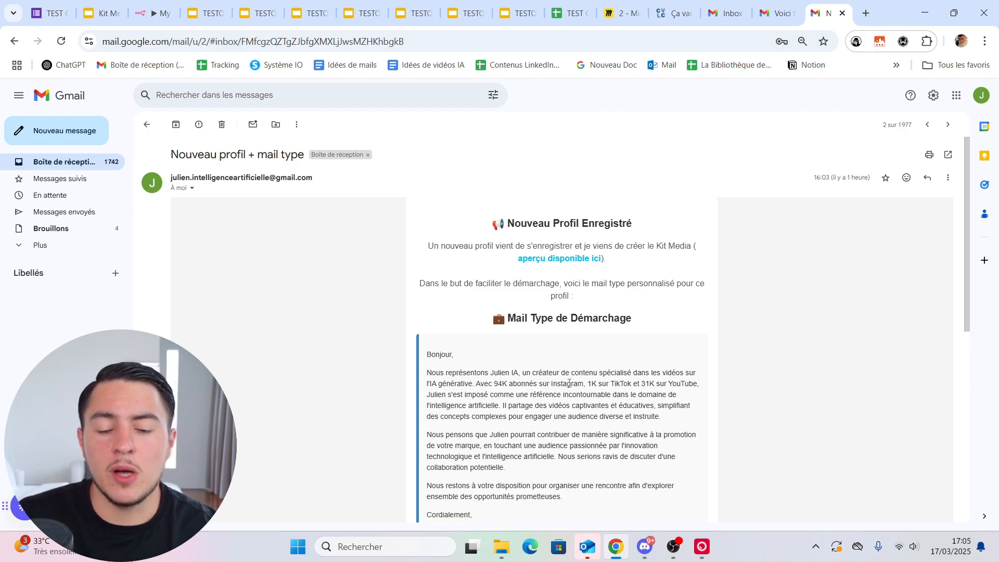
- Read the full outreach template in the email, from its greeting to the "Copier le Mail Type" button and closing signature
scroll(593, 368, "down", 1)
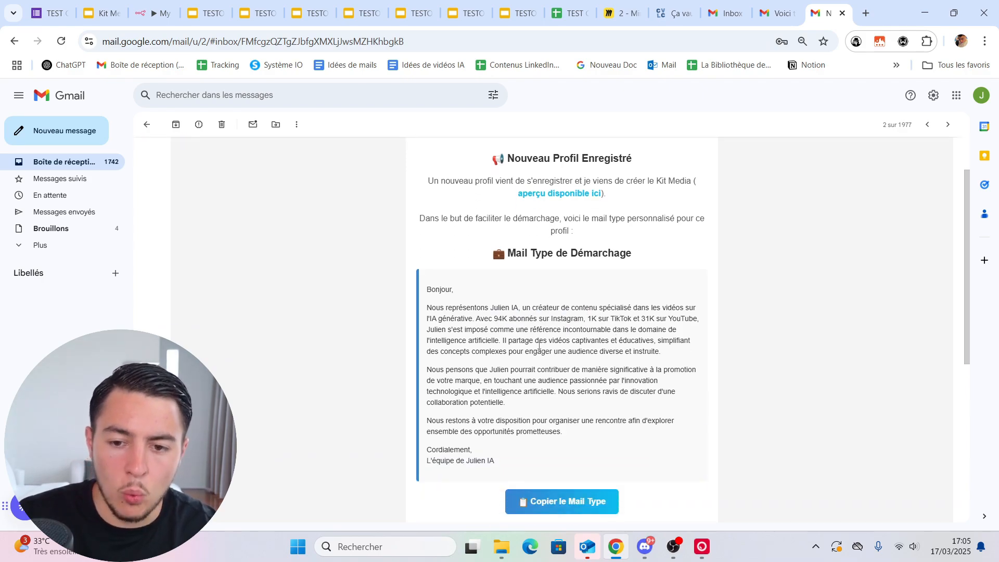
left_click_drag(497, 459, 424, 296)
left_click(518, 315)
scroll(517, 315, "down", 2)
scroll(517, 315, "up", 2)
scroll(515, 422, "down", 1)
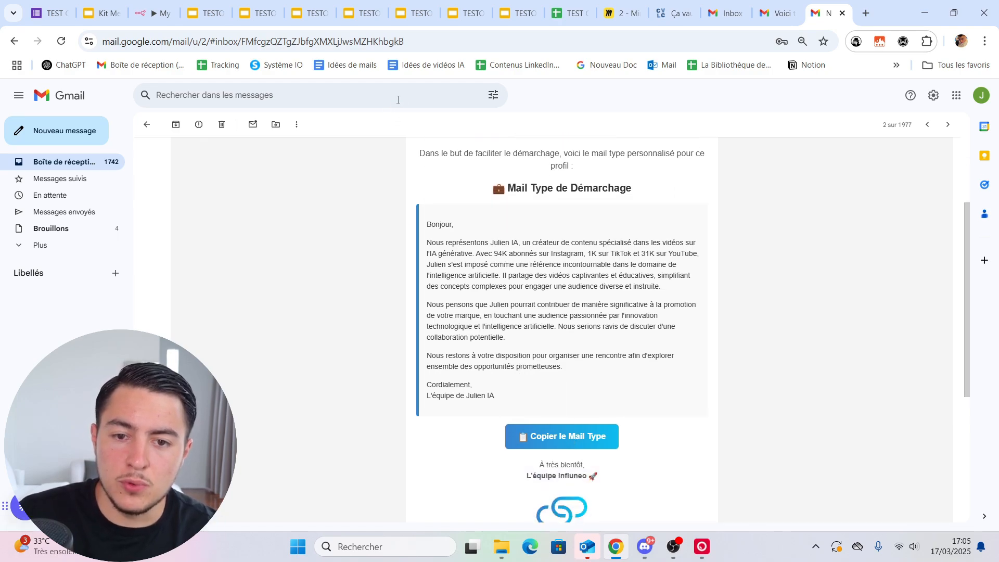
left_click(384, 544)
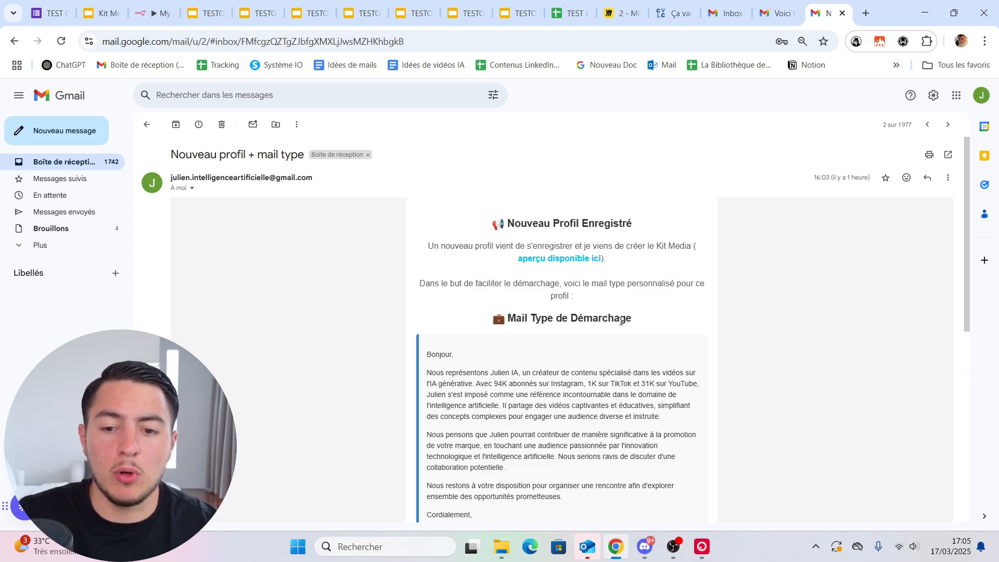
scroll(598, 322, "down", 4)
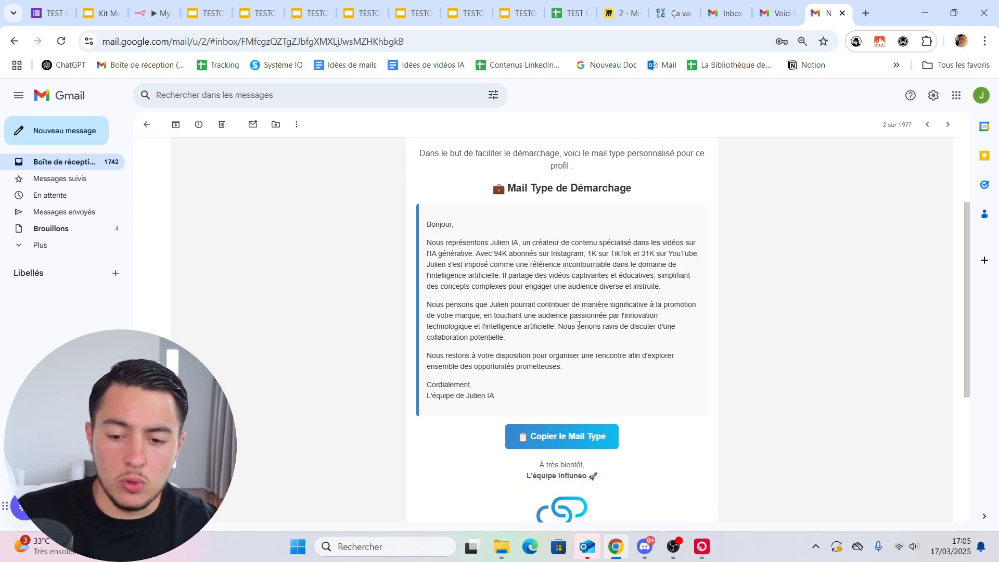
scroll(578, 325, "up", 4)
scroll(579, 325, "down", 2)
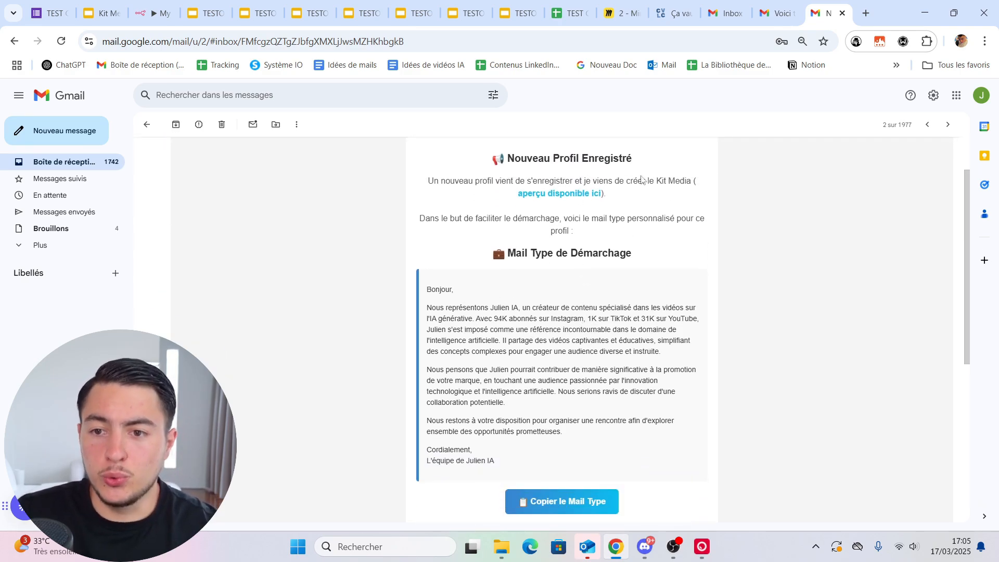
- View the Google Sheets Trigger node in n8n, then place the TEST CREATOR (réponses) spreadsheet tab beside the Kit Media tab
left_click(149, 11)
scroll(471, 363, "up", 4)
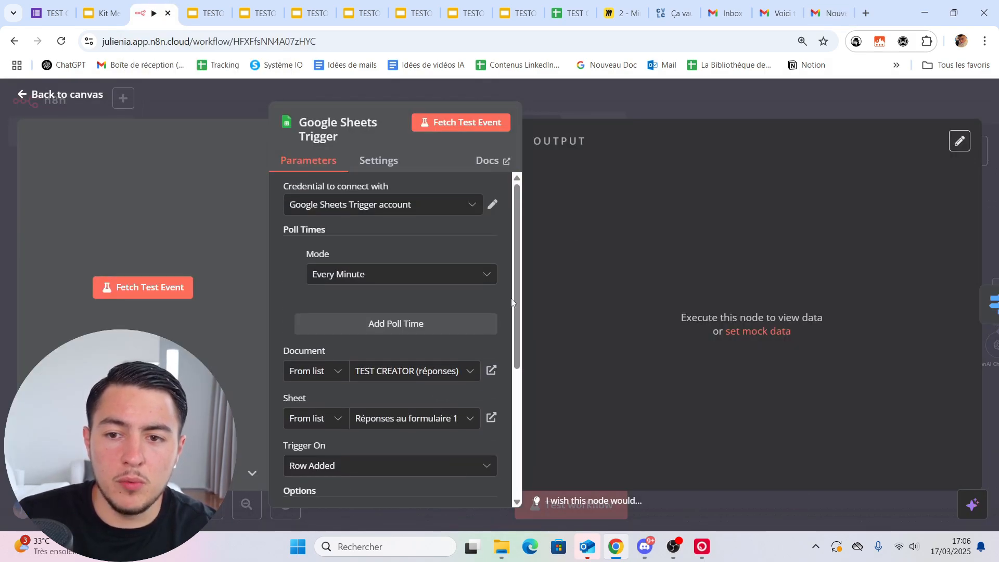
left_click_drag(572, 13, 151, 13)
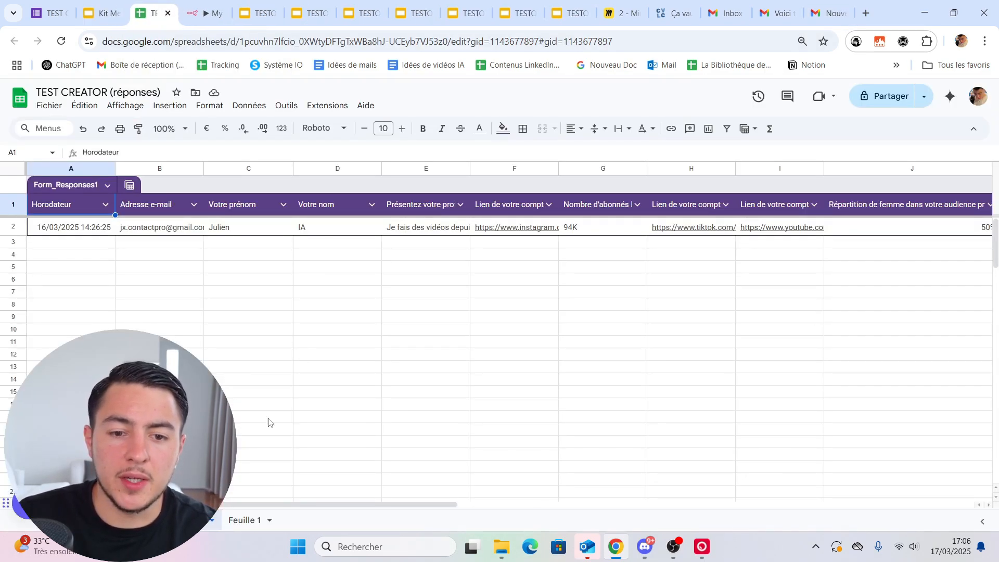
- Point out the Instagram link, Instagram follower count, TikTok link and YouTube link in row 2 of the form responses
left_click_drag(218, 504, 368, 505)
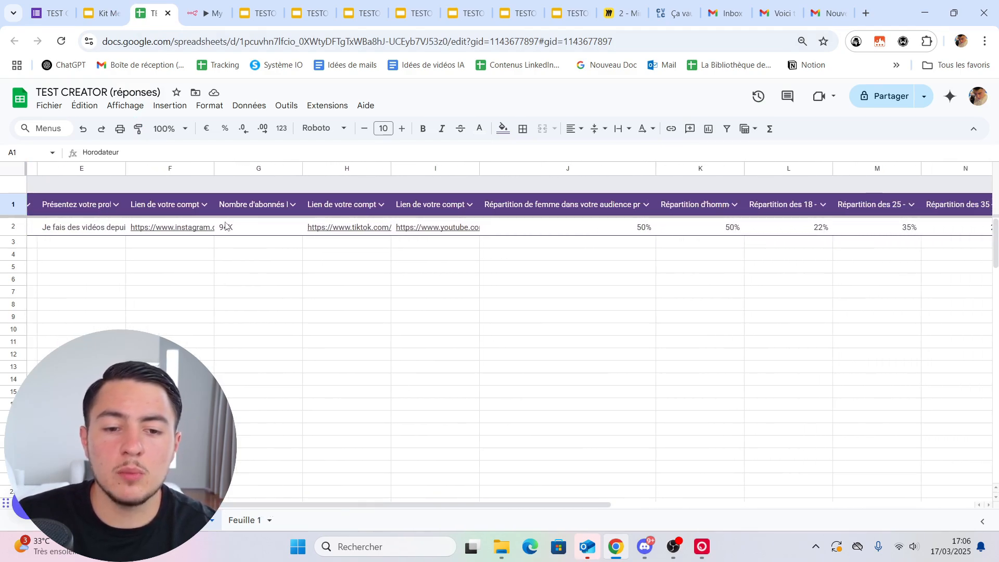
left_click(185, 229)
triple_click(186, 229)
left_click(247, 346)
double_click(248, 225)
double_click(248, 224)
left_click(245, 308)
left_click(345, 227)
left_click(319, 358)
left_click(424, 228)
left_click(385, 356)
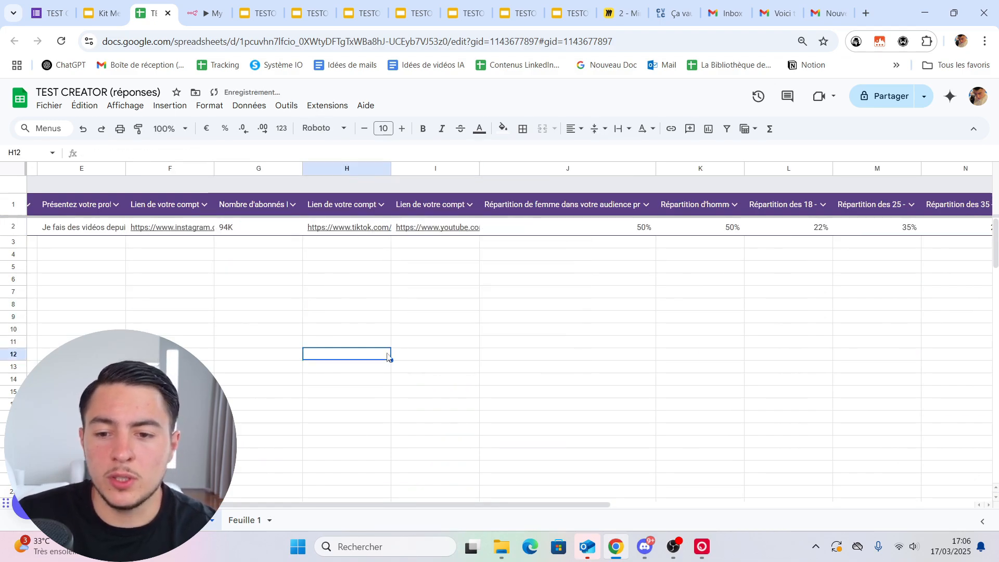
- Examine the audience breakdown, engagement and follower columns of row 2 through to the final Drive link column
scroll(468, 476, "right", 2)
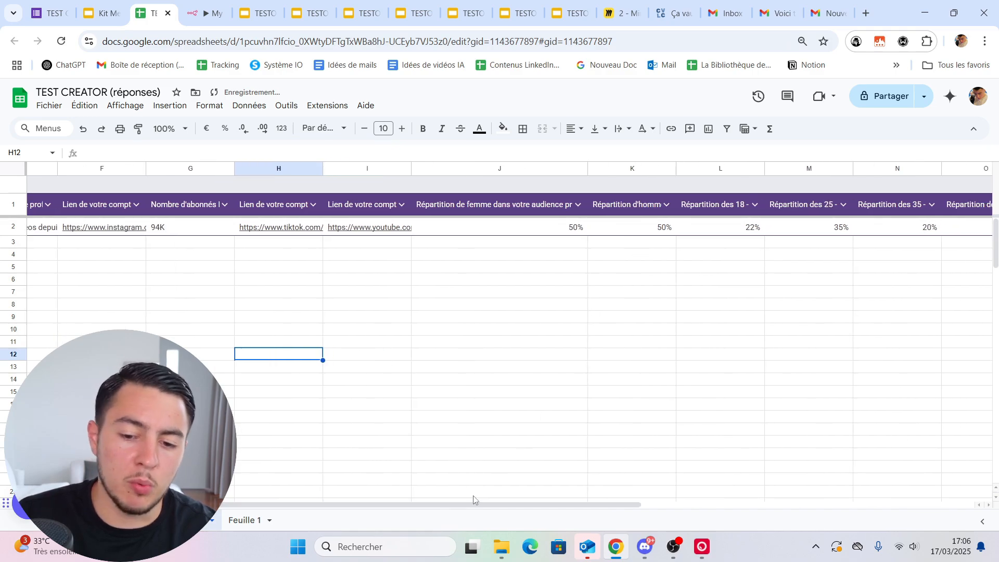
scroll(505, 504, "right", 2)
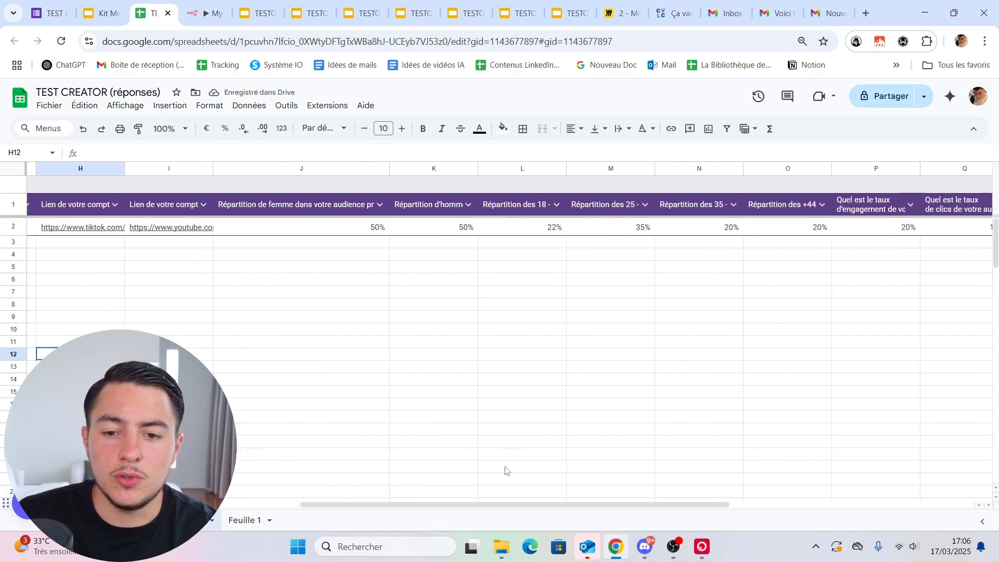
left_click_drag(464, 504, 721, 491)
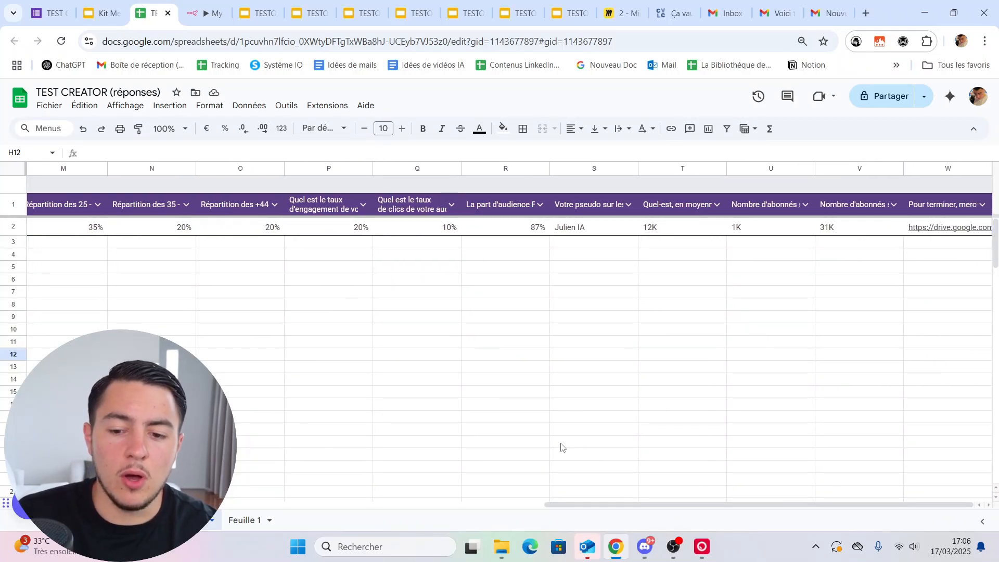
left_click_drag(616, 505, 394, 505)
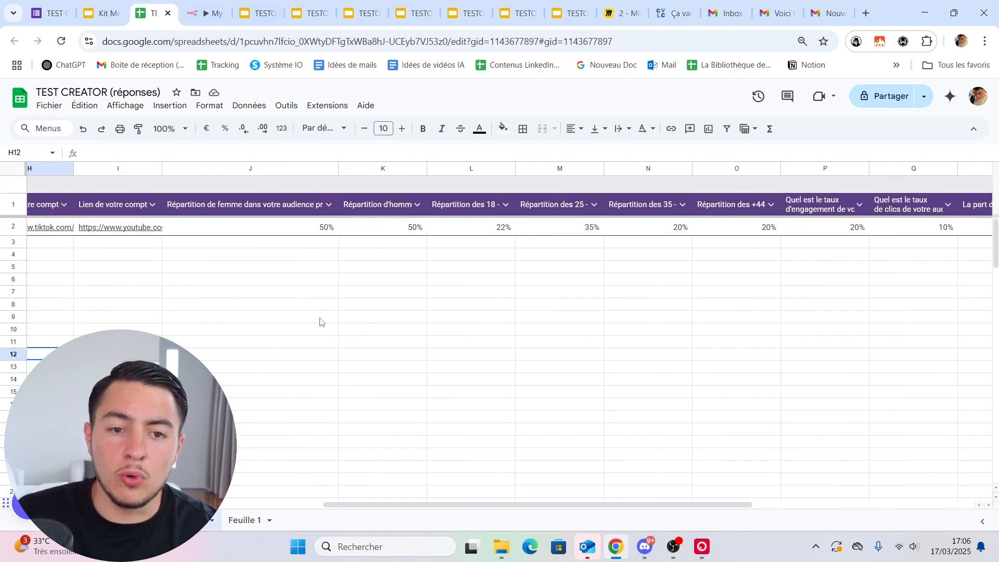
- Return to the n8n canvas, save My workflow 3 and start a test run of the whole workflow
left_click(206, 13)
left_click(332, 98)
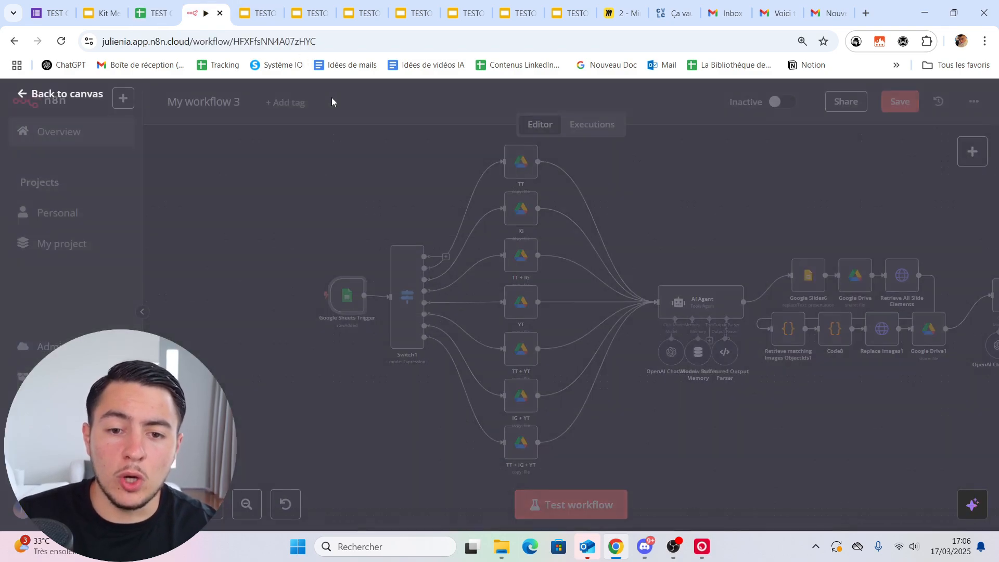
scroll(338, 323, "down", 4)
key("ctrl+s")
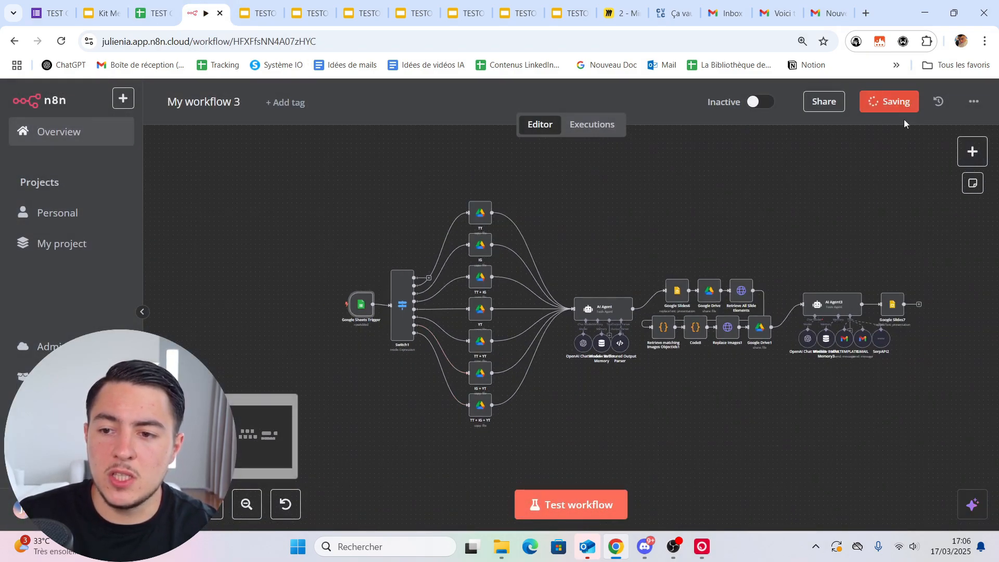
left_click(584, 512)
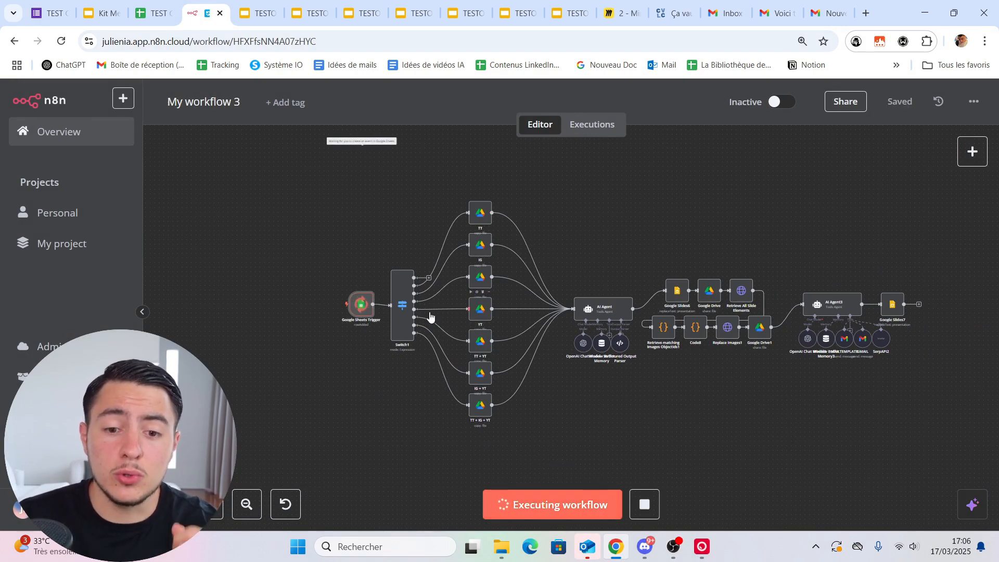
- Follow the test run across the canvas, from the TT + IG + YT branch through AI Agent to AI Agent3 and Google Slides7
scroll(469, 373, "up", 3)
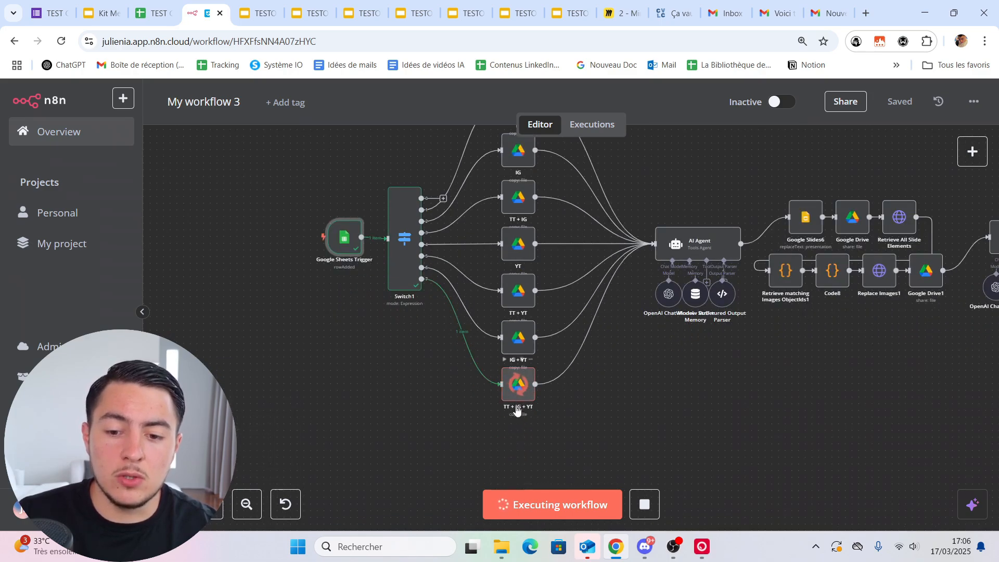
scroll(746, 350, "up", 3)
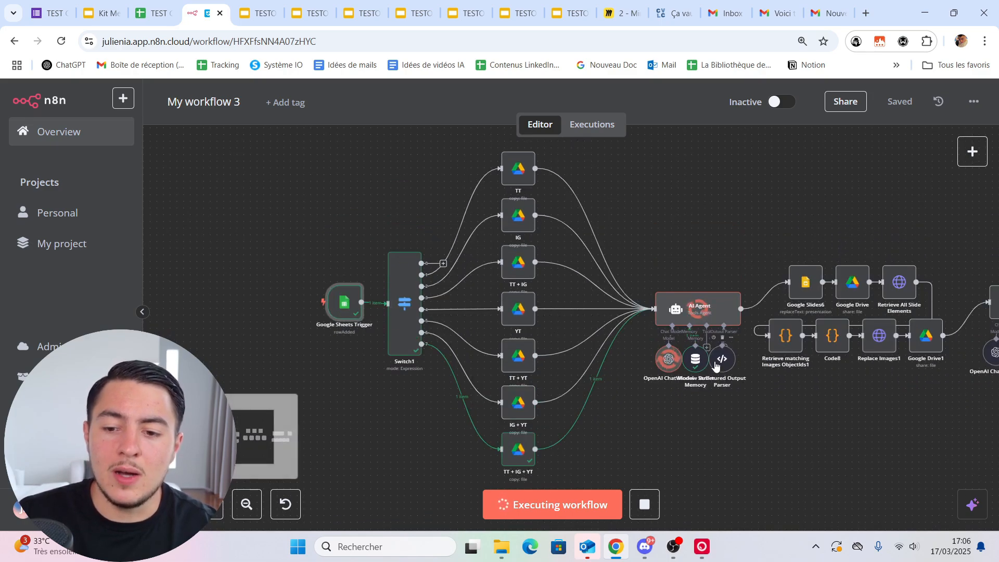
scroll(747, 350, "up", 1)
scroll(595, 345, "down", 2)
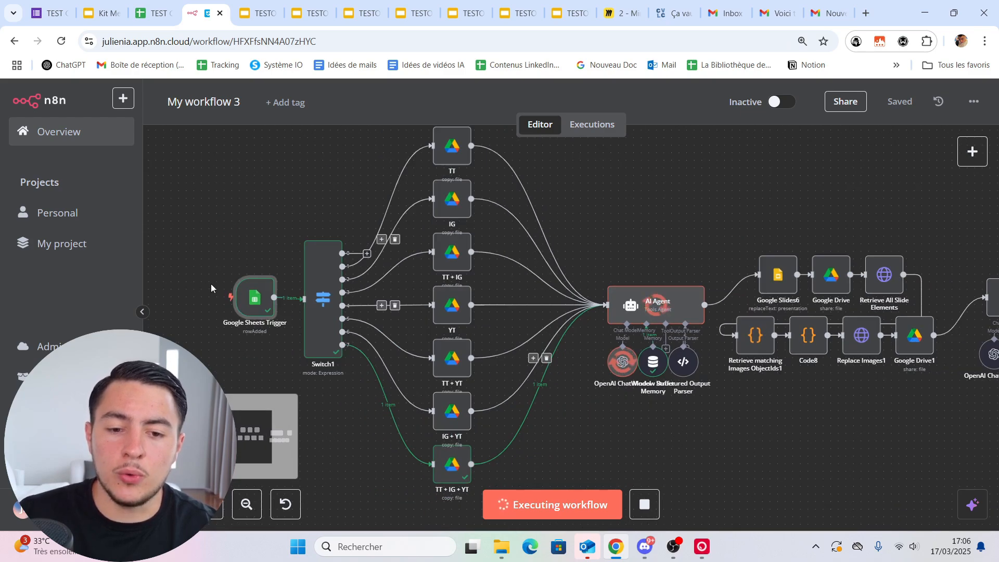
scroll(677, 299, "down", 3)
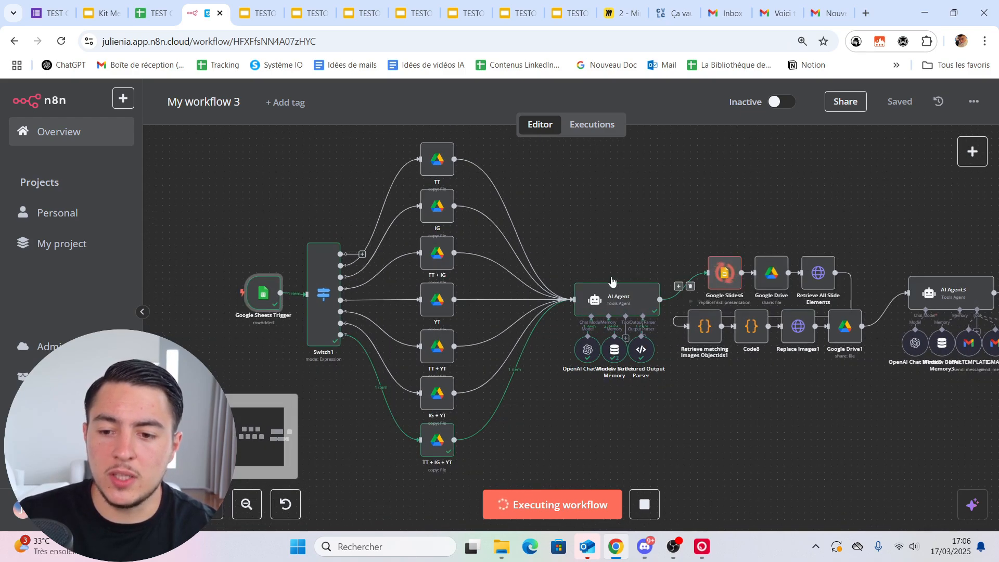
scroll(739, 270, "up", 4)
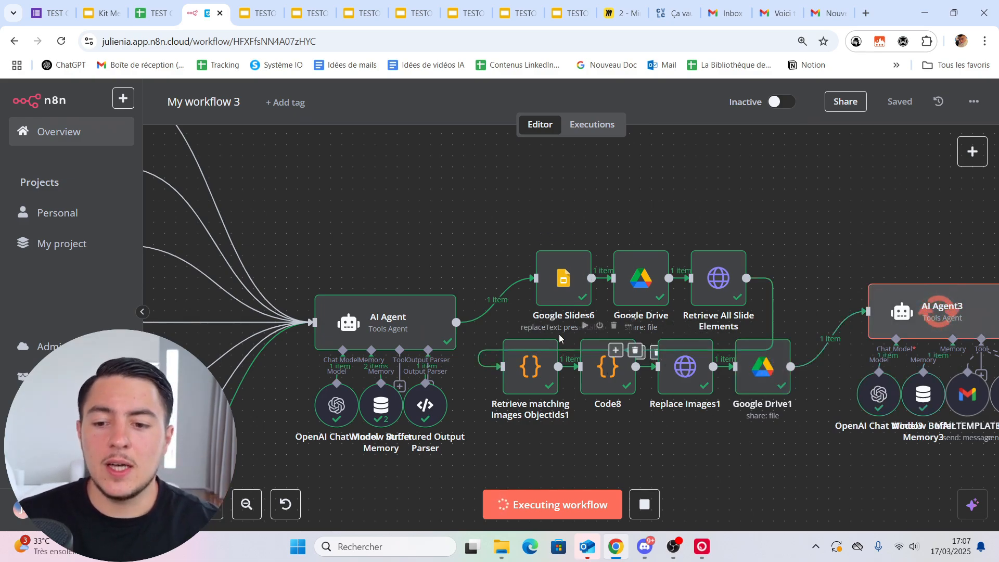
scroll(459, 294, "down", 2)
scroll(459, 294, "down", 1)
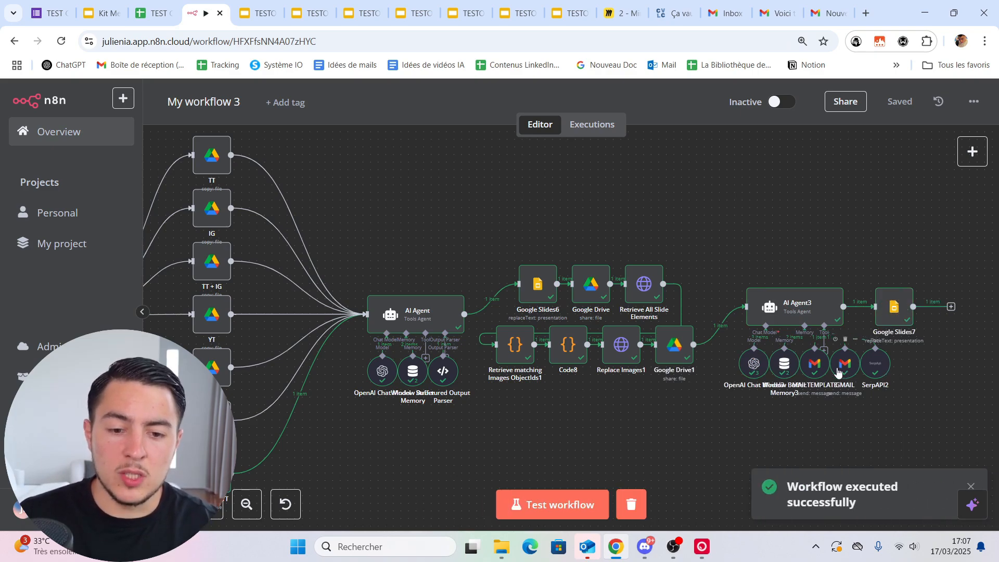
- View the whole workflow, then examine its latest run of 17 Mar at 17:06:40 in the execution history
key("1")
left_click(604, 130)
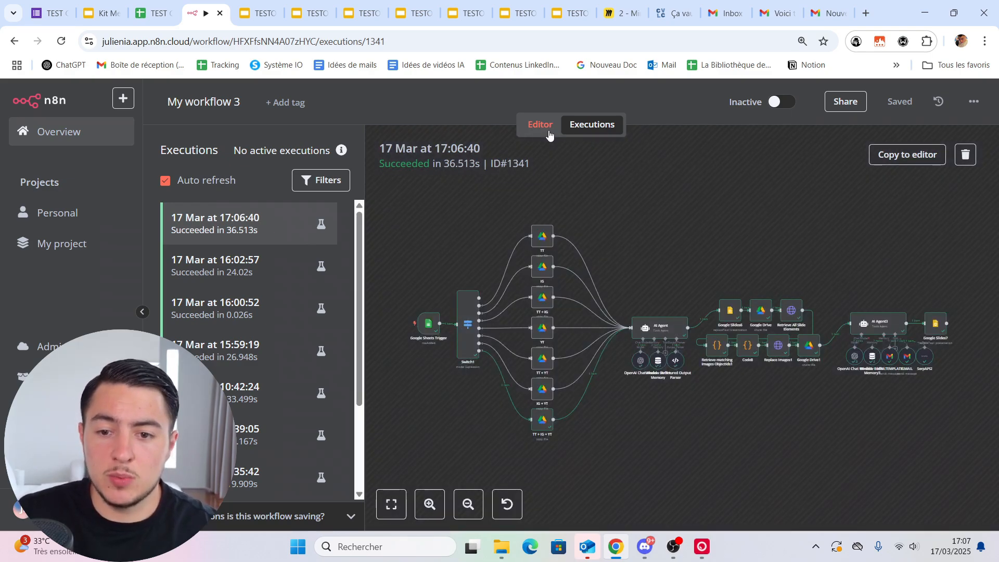
left_click(540, 126)
left_click(580, 127)
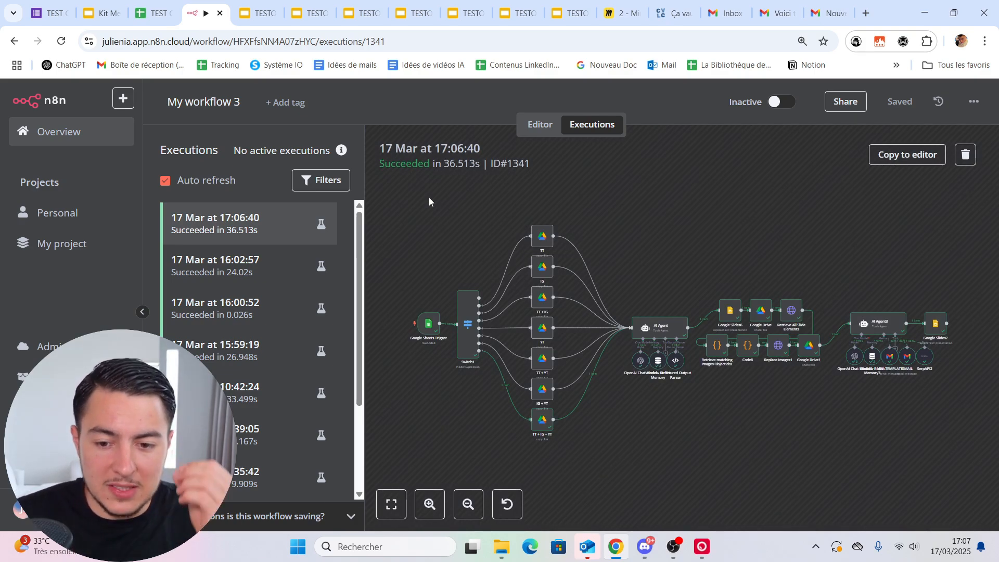
- Return to the TEST CREATOR (réponses) spreadsheet, highlight the TikTok and YouTube link cells in row 2, and close the opened YouTube page
left_click(153, 13)
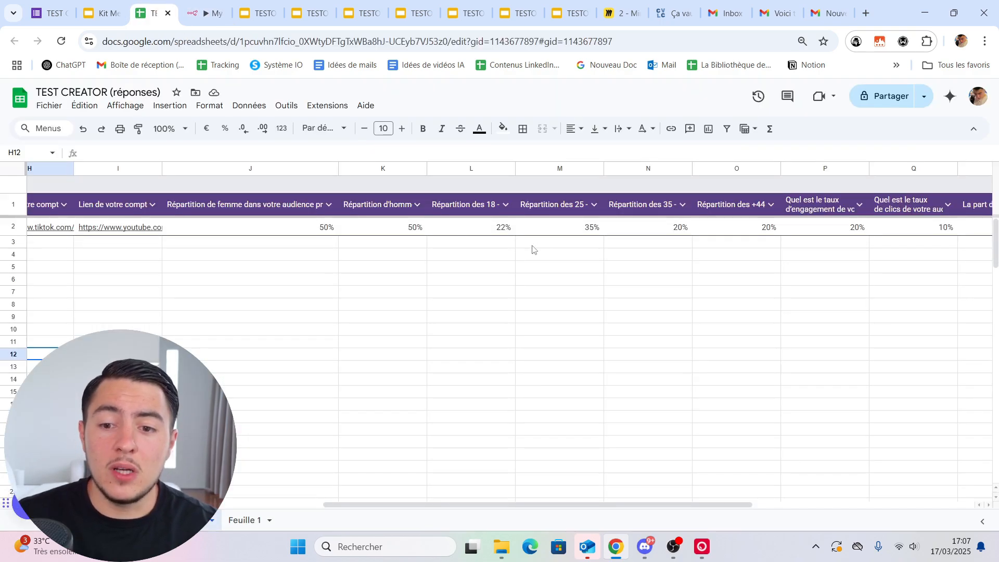
left_click_drag(416, 496, 338, 495)
left_click_drag(418, 227, 468, 229)
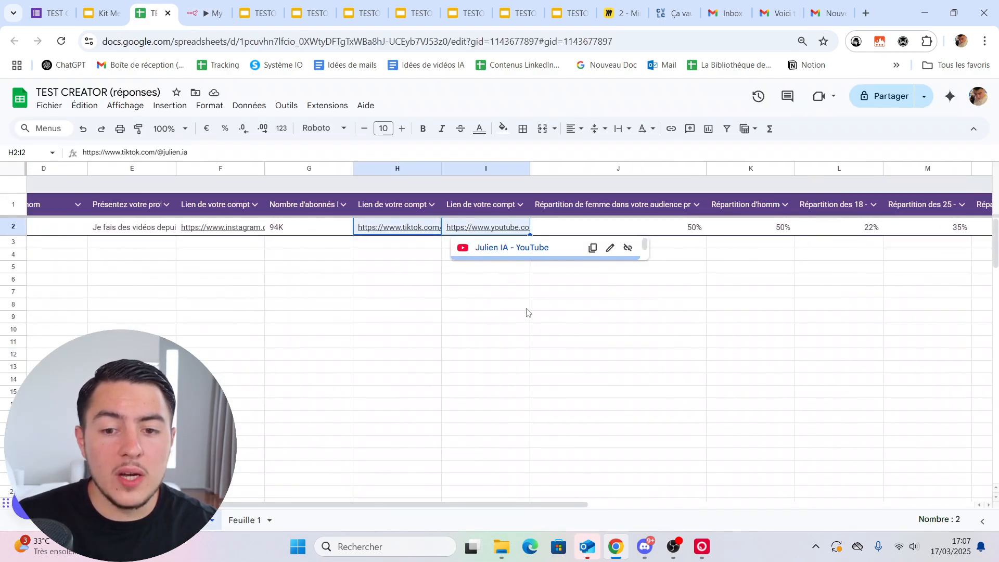
left_click(520, 302)
left_click(168, 4)
left_click(185, 4)
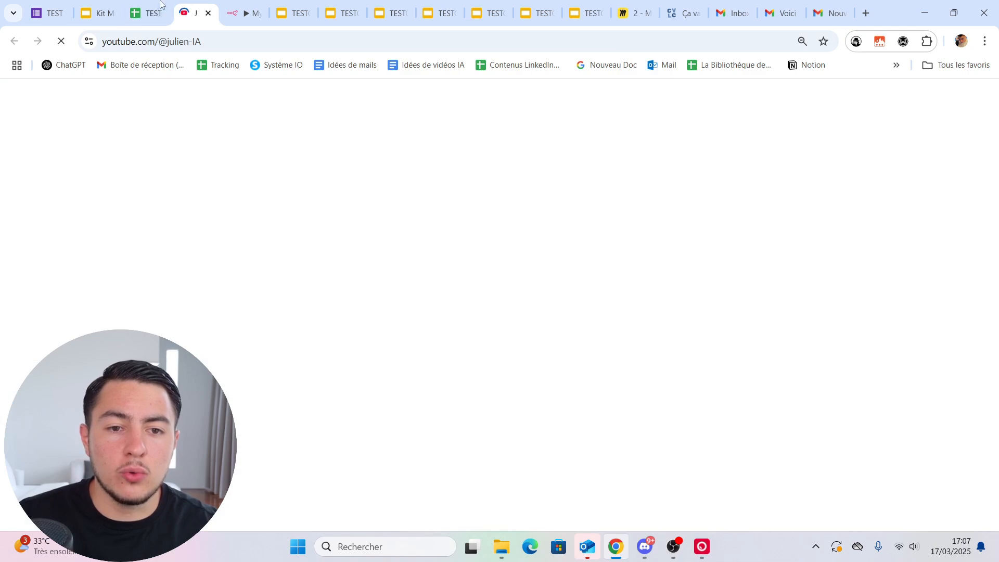
key("ctrl+w")
left_click(484, 303)
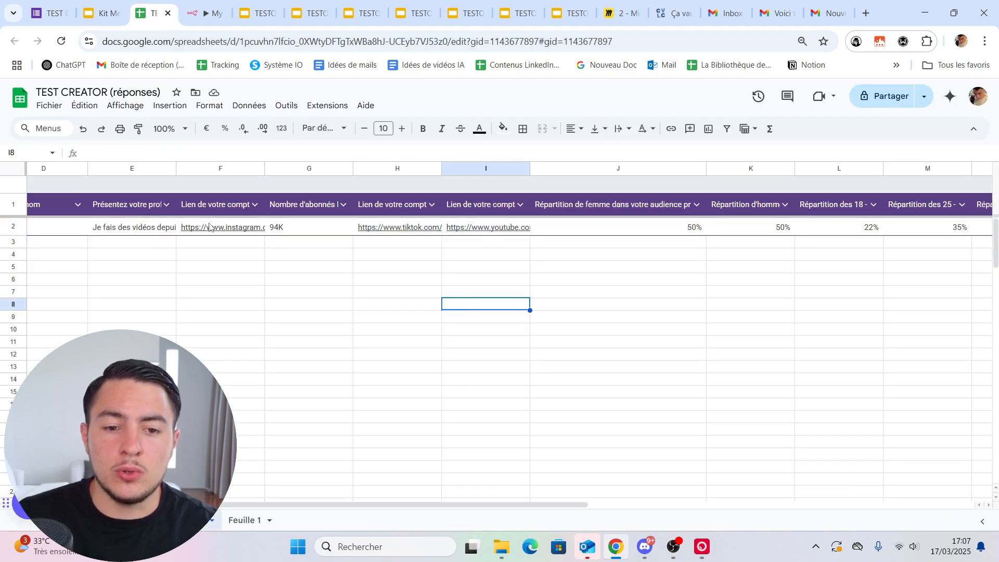
- Return to the n8n run of 17 Mar at 17:06:40 and examine its path from Switch1 through the TT + IG + YT branch to AI Agent
left_click(189, 6)
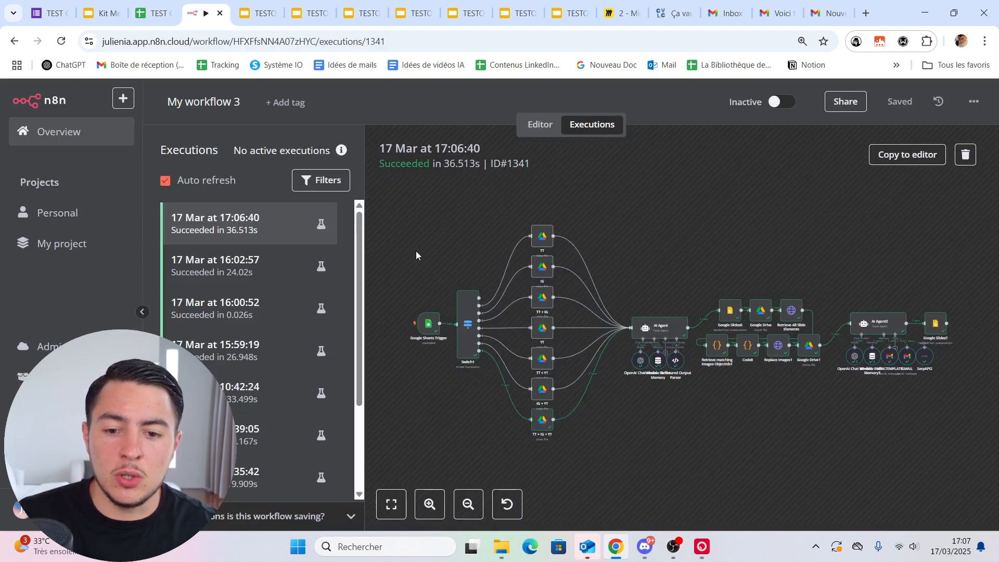
scroll(546, 413, "up", 3)
scroll(603, 379, "down", 1)
scroll(588, 370, "down", 2)
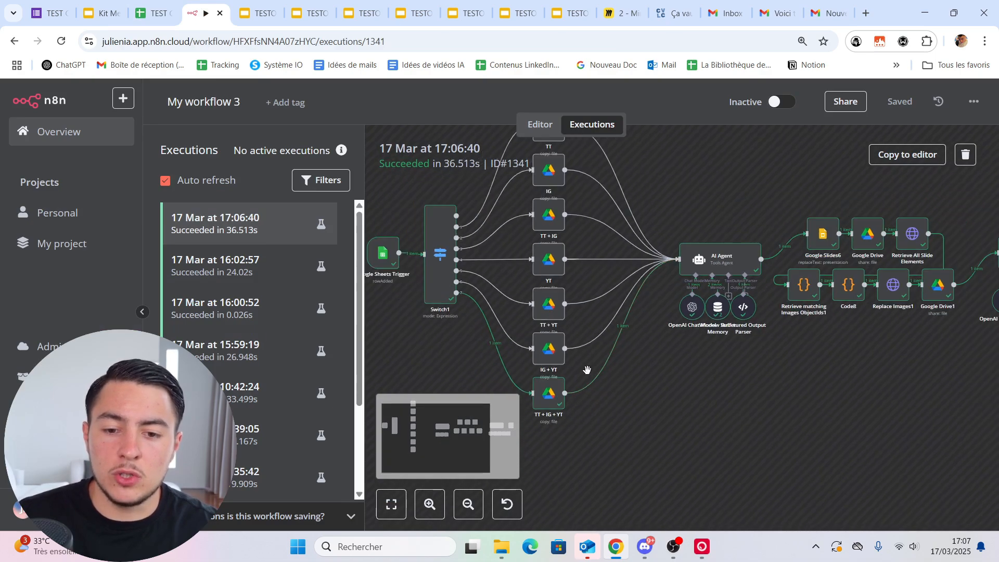
scroll(580, 452, "up", 2)
scroll(754, 411, "down", 2)
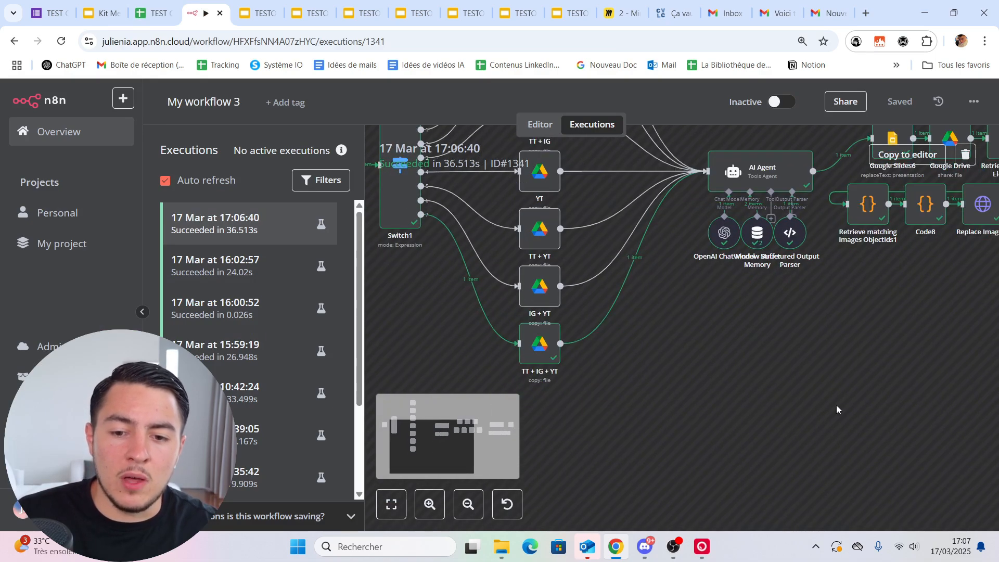
scroll(539, 364, "up", 1)
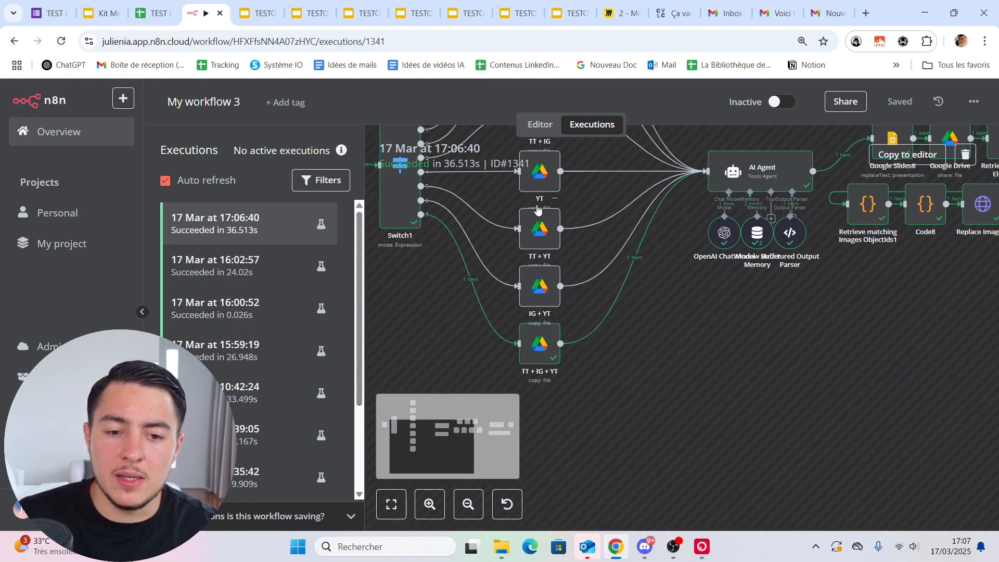
scroll(527, 372, "down", 5)
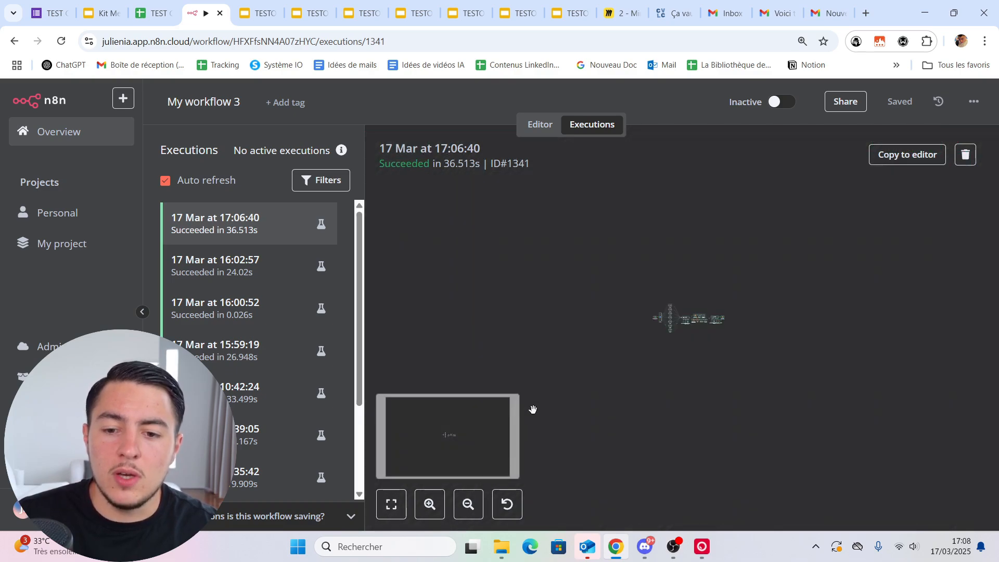
scroll(642, 352, "up", 4)
scroll(687, 330, "up", 5)
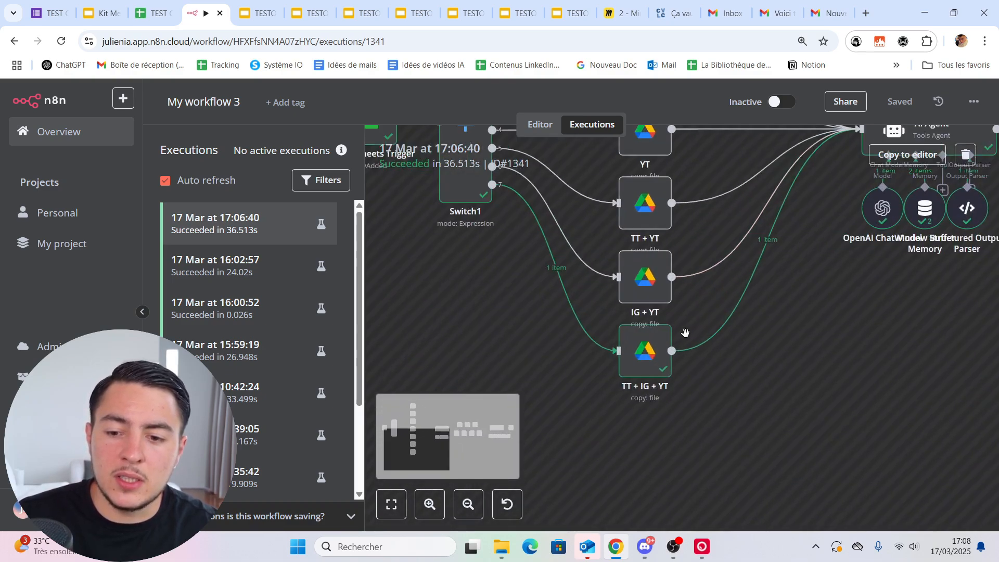
- View the TESTOK slide template and open the finished media kit from the Voici ton Kit Media email
left_click(244, 13)
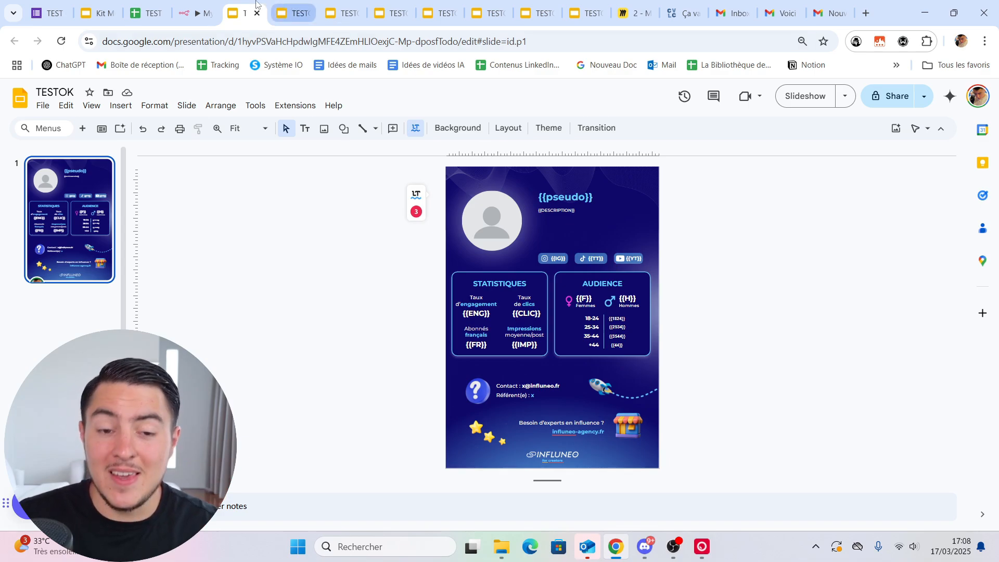
left_click(780, 13)
scroll(616, 280, "up", 1)
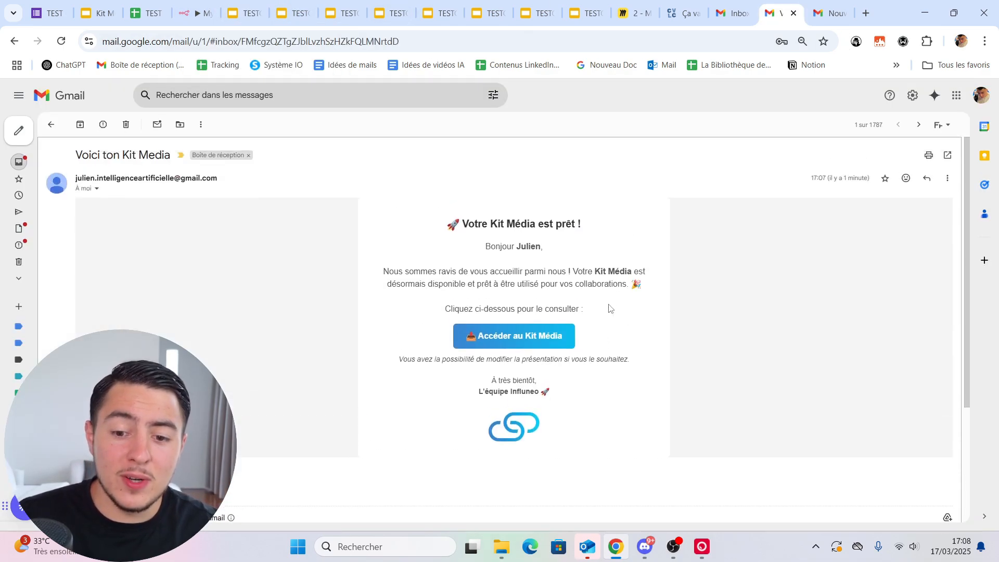
left_click(533, 342)
scroll(512, 299, "down", 1)
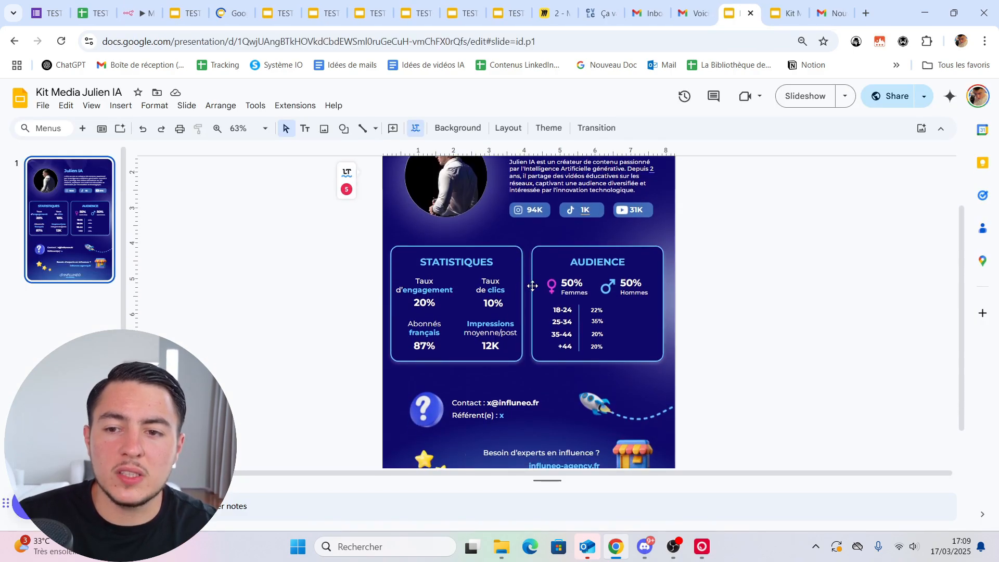
- Examine the generated media kit slide, from the photo and description to the STATISTIQUES, AUDIENCE and contact sections
scroll(525, 285, "up", 1)
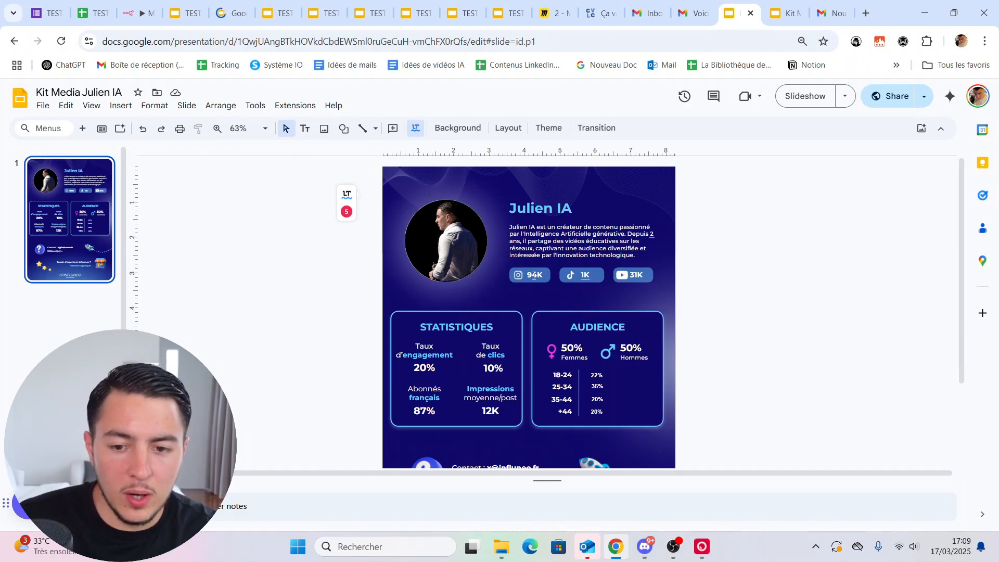
left_click(446, 316)
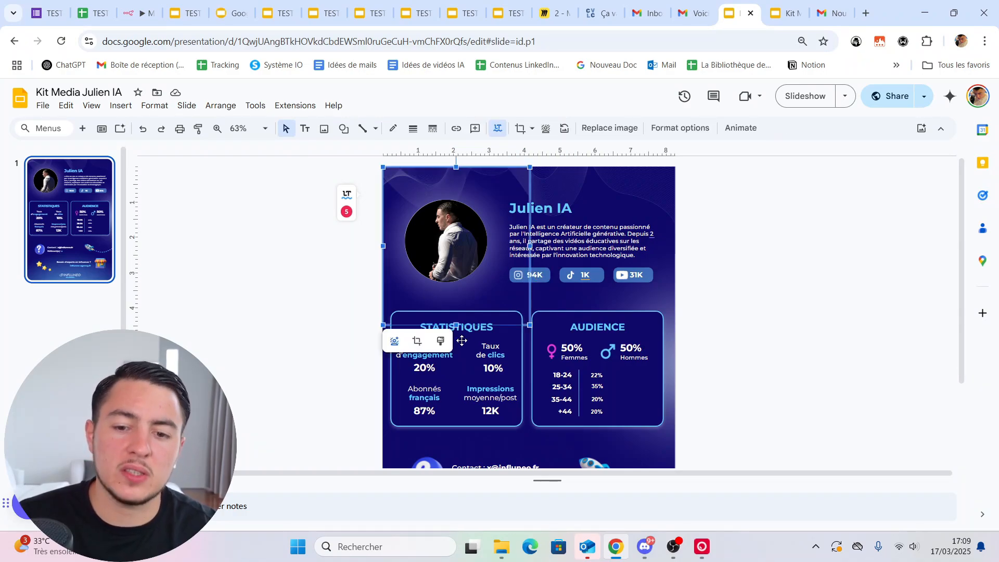
left_click(350, 408)
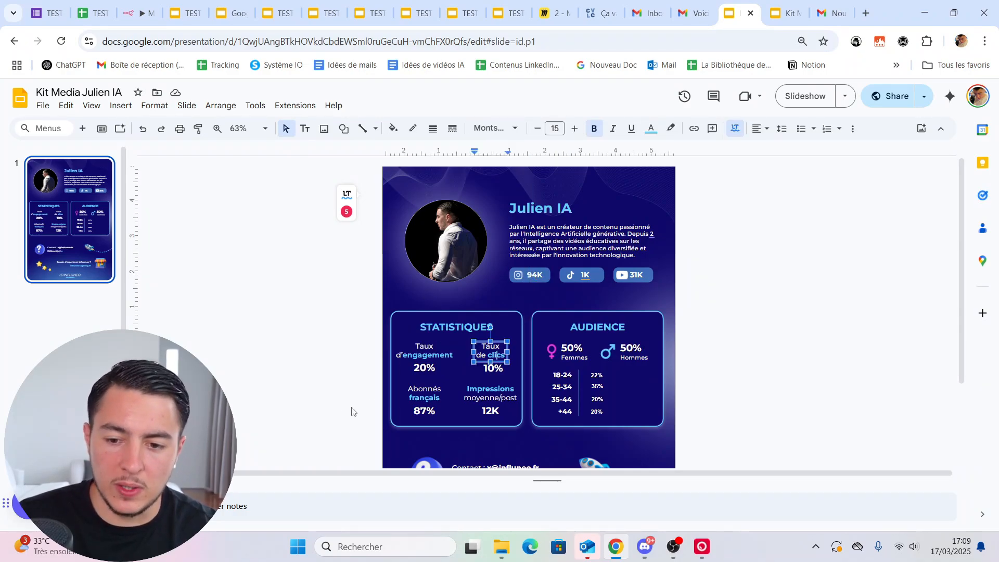
left_click(654, 373)
left_click(699, 332)
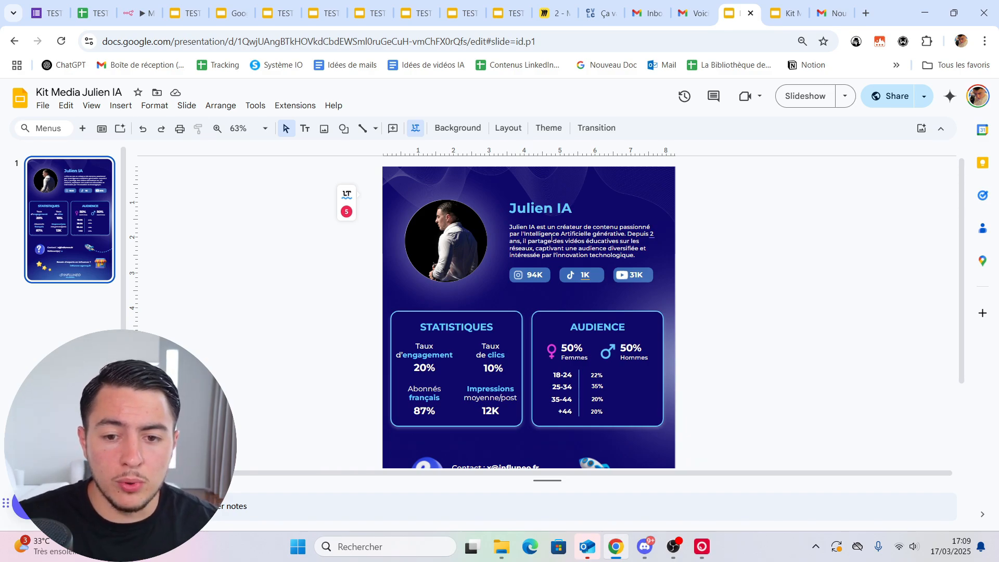
scroll(543, 240, "down", 3)
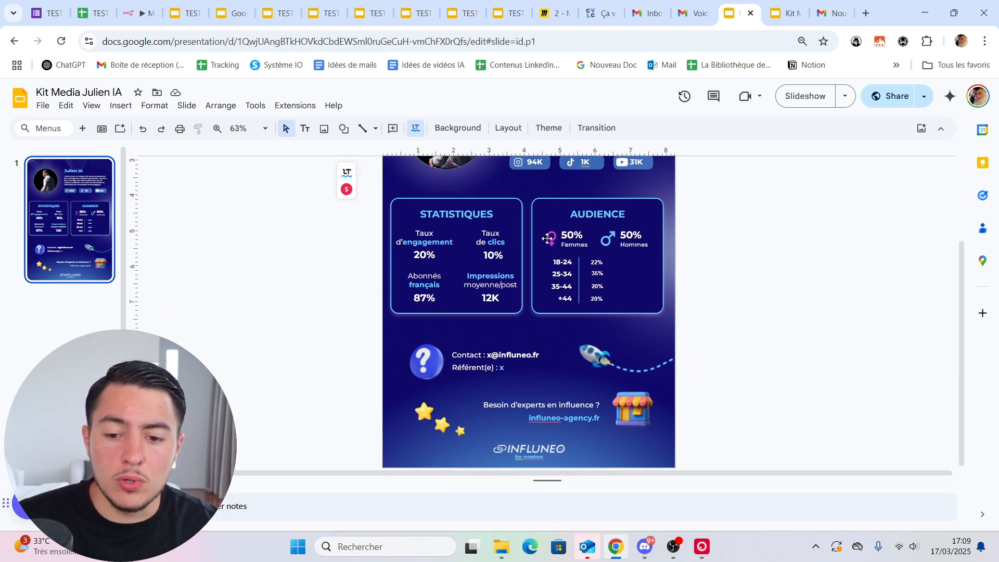
scroll(567, 249, "up", 3)
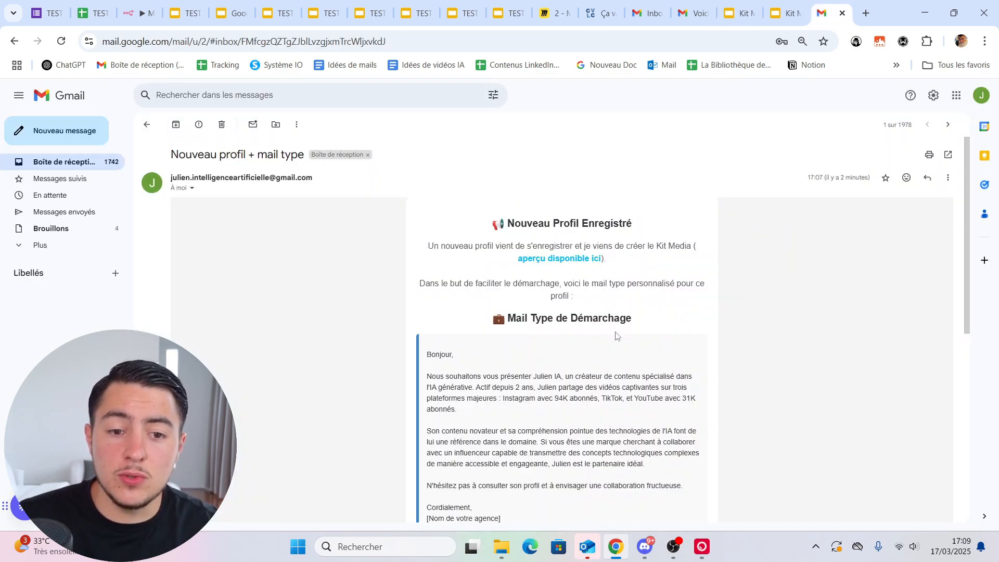
- Read through the Nouveau profil + mail type email, including its media kit link and the Mail Type de Démarchage heading
scroll(616, 336, "down", 3)
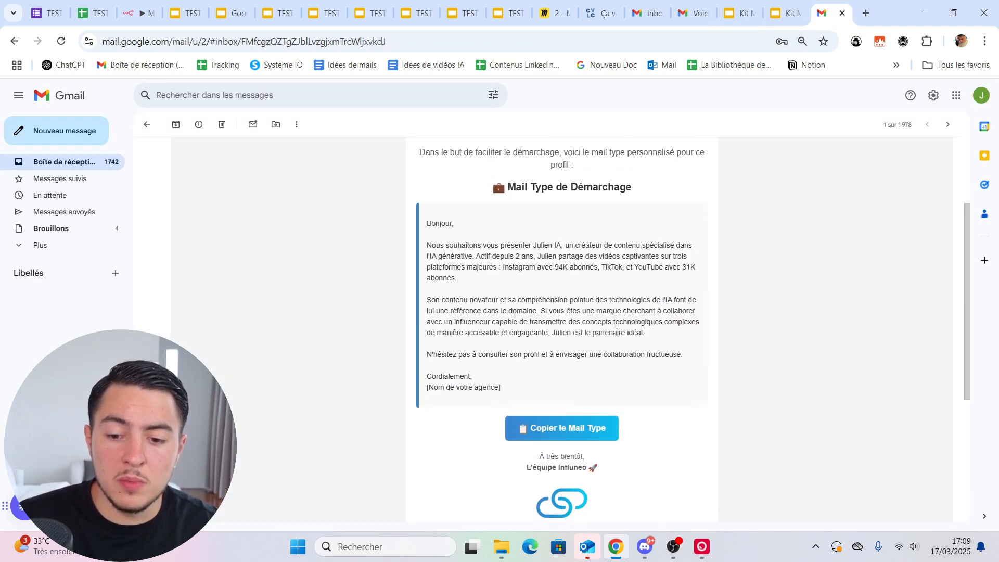
scroll(616, 333, "down", 2)
scroll(614, 338, "up", 3)
scroll(609, 341, "up", 1)
scroll(606, 343, "down", 1)
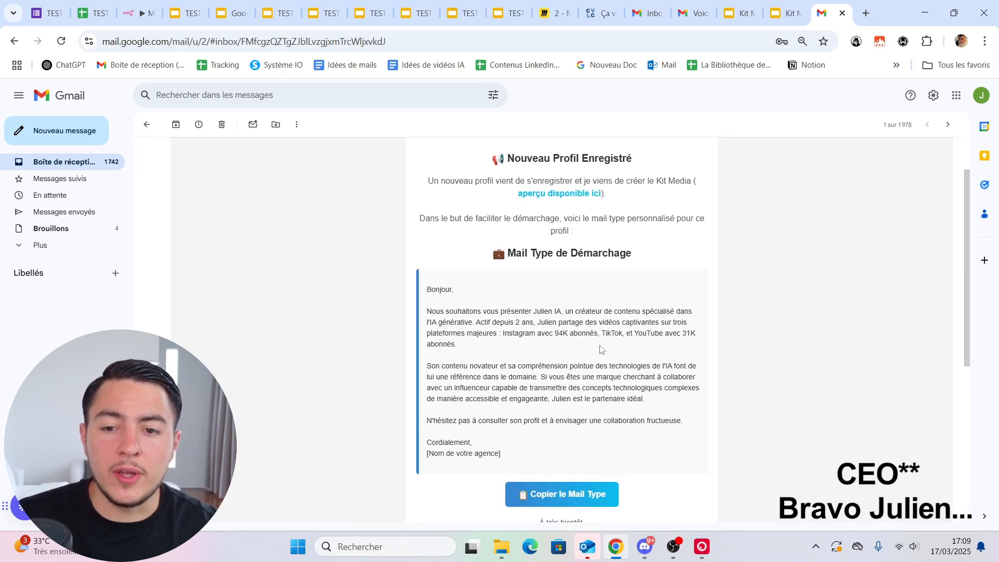
scroll(598, 347, "up", 1)
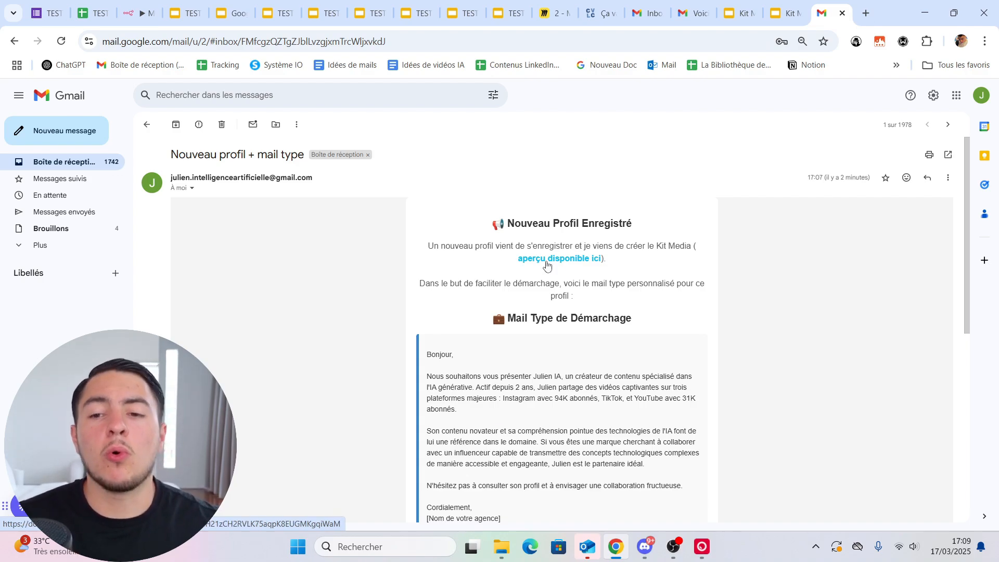
scroll(544, 317, "down", 1)
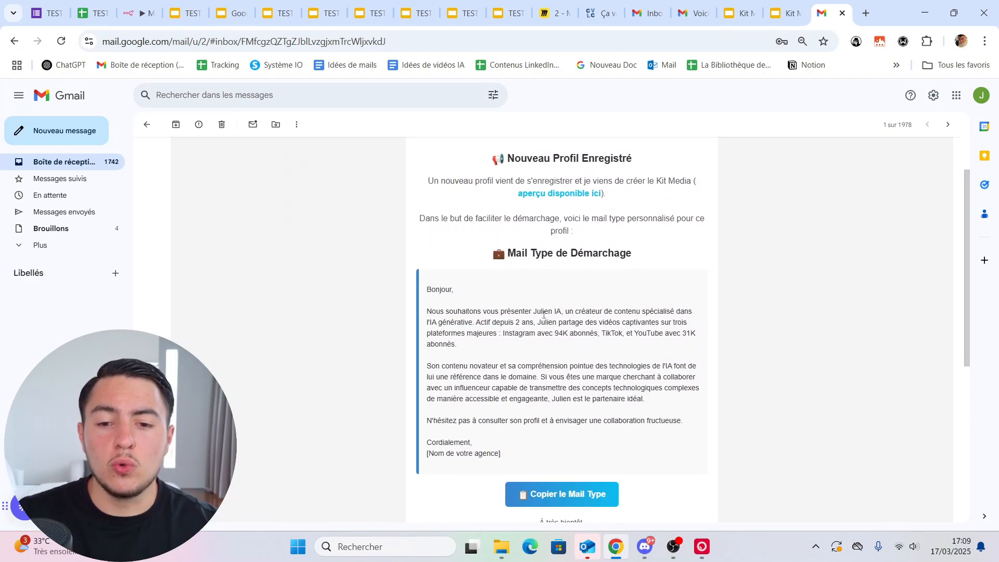
left_click_drag(519, 272, 629, 254)
left_click(654, 265)
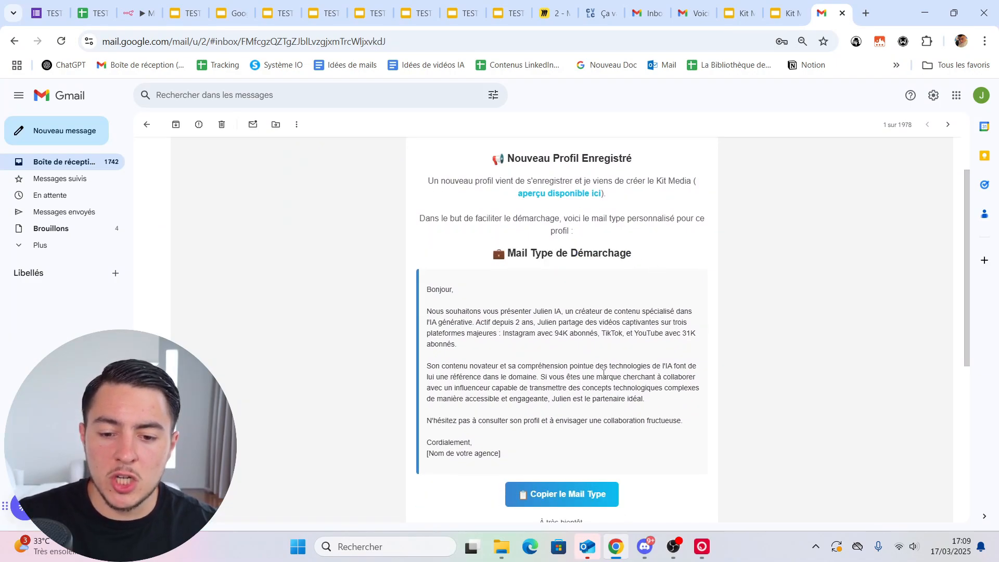
- Highlight the passages of the outreach template, from the creator's introduction and platform figures to the closing lines
left_click_drag(532, 457, 536, 311)
left_click(556, 358)
left_click(576, 313)
left_click(643, 333)
left_click_drag(654, 347, 463, 322)
left_click(570, 366)
mouse_move(556, 349)
left_mouse_down()
mouse_move(463, 324)
mouse_move(484, 344)
mouse_move(551, 333)
left_mouse_up()
left_click(582, 365)
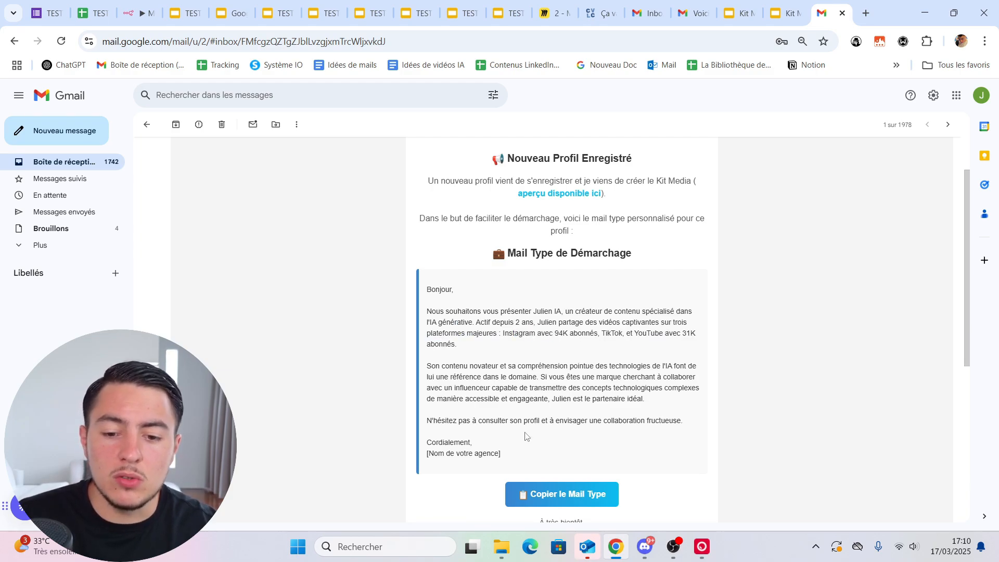
left_click_drag(518, 458, 473, 350)
left_click(558, 386)
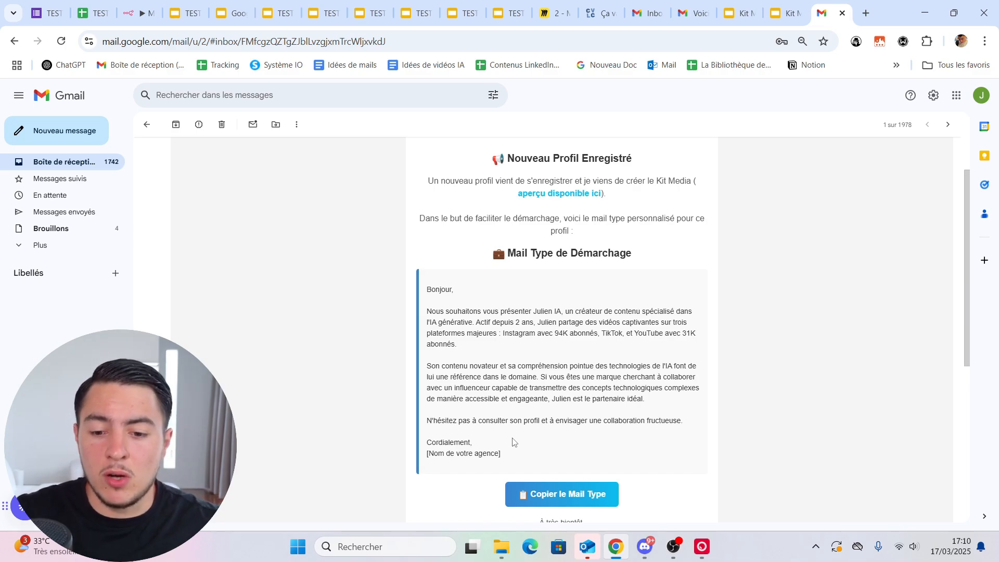
- Review the rest of the email down to the Copier le Mail Type link and signature, and return to its opening
scroll(520, 432, "down", 2)
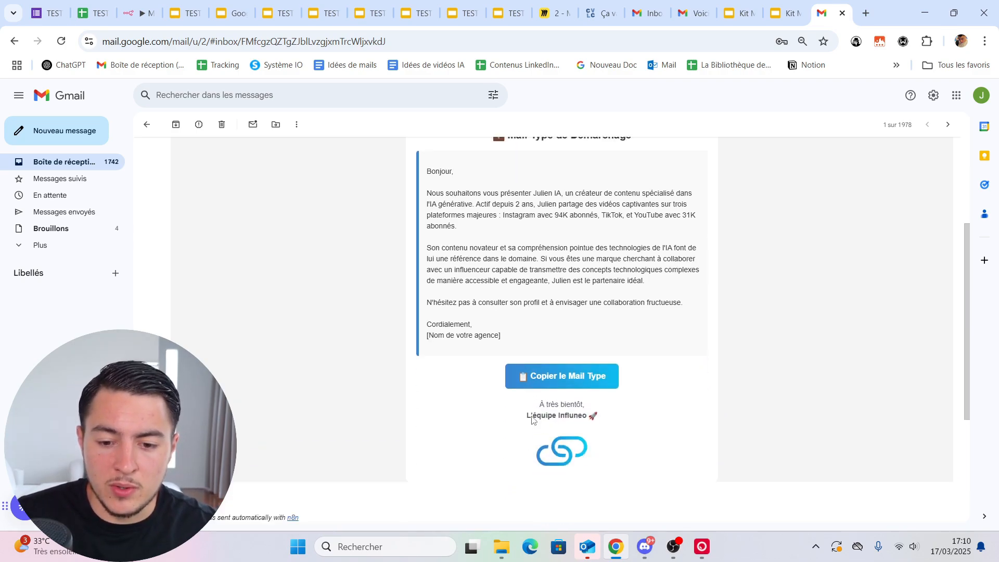
scroll(479, 419, "up", 2)
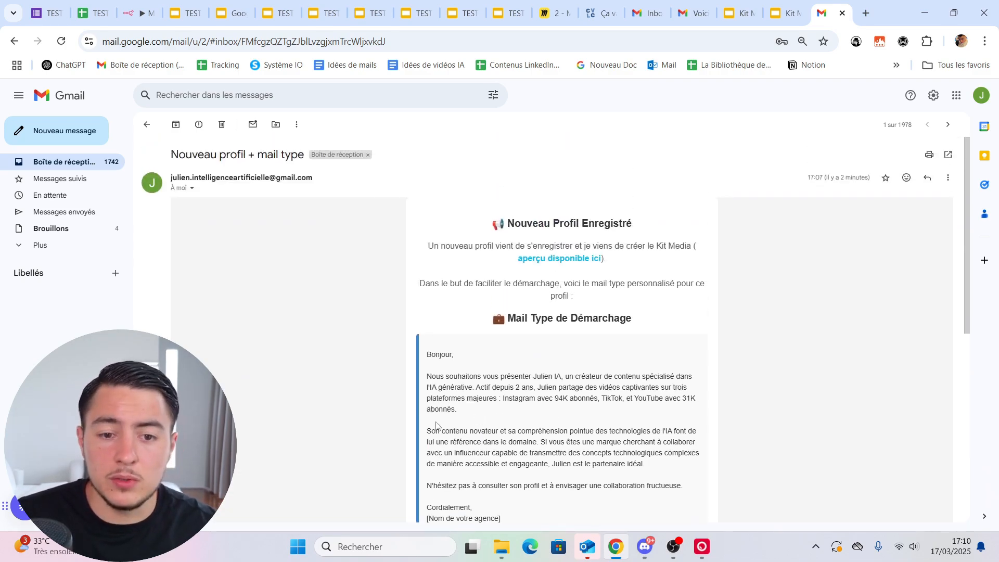
scroll(426, 421, "down", 1)
scroll(531, 382, "down", 1)
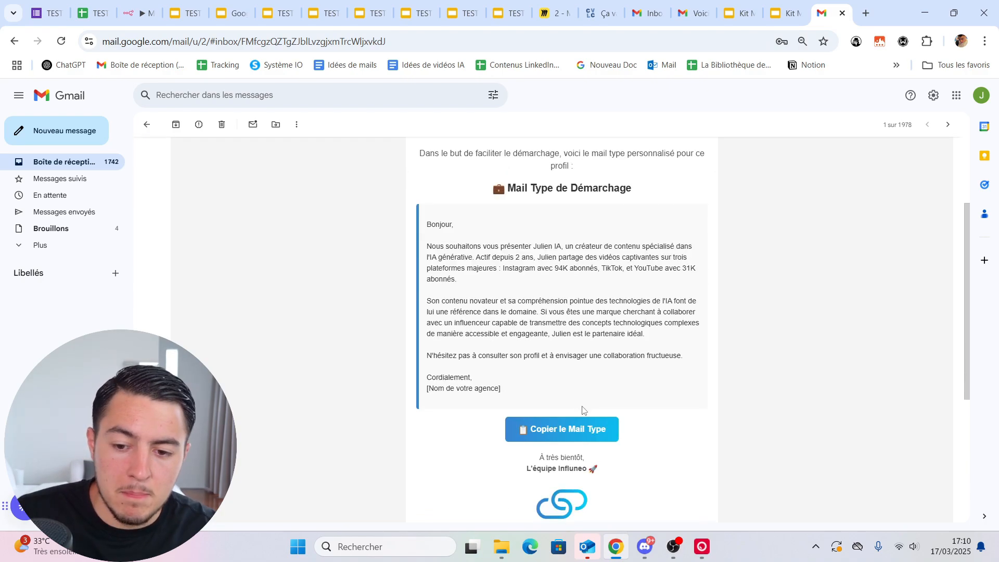
scroll(603, 390, "up", 1)
scroll(609, 380, "up", 2)
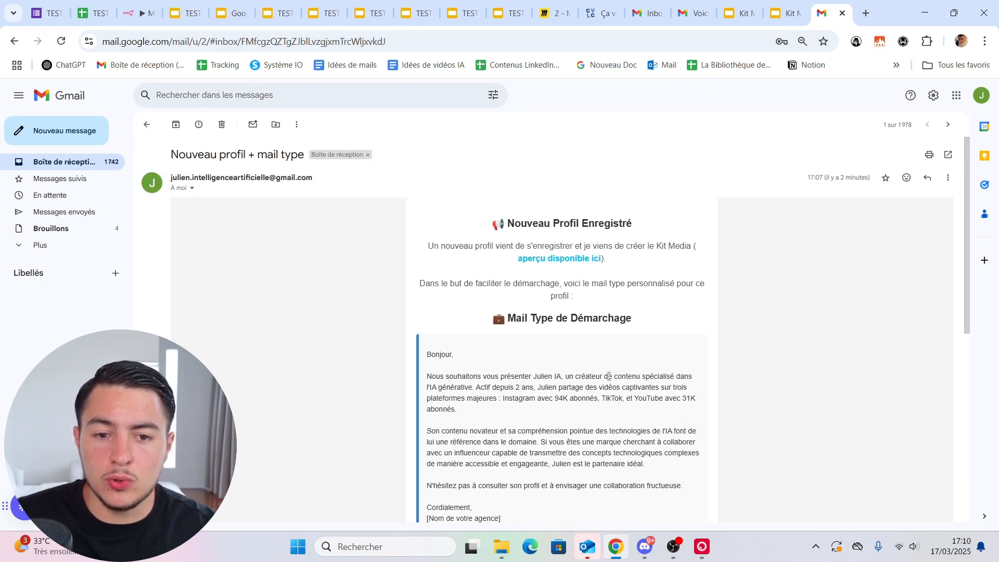
scroll(619, 390, "down", 1)
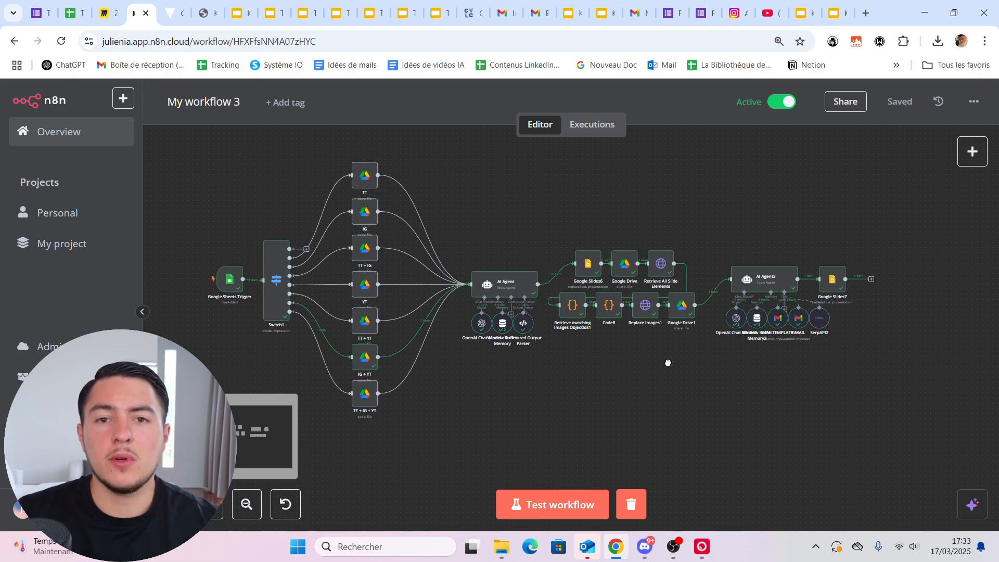
- Look at the Consulting Offert booking page and return to the My workflow 3 editor
left_click_drag(666, 362, 656, 390)
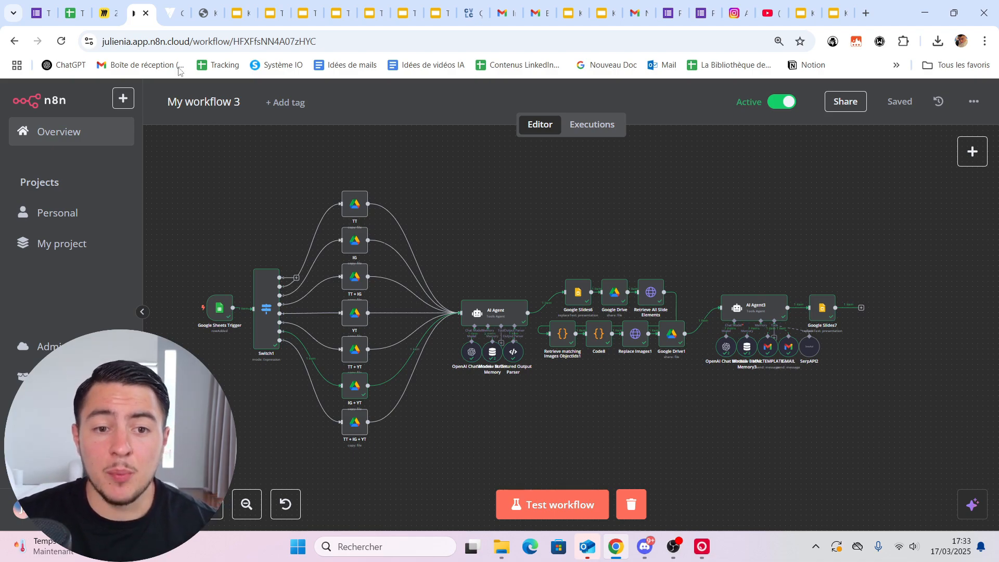
left_click(172, 17)
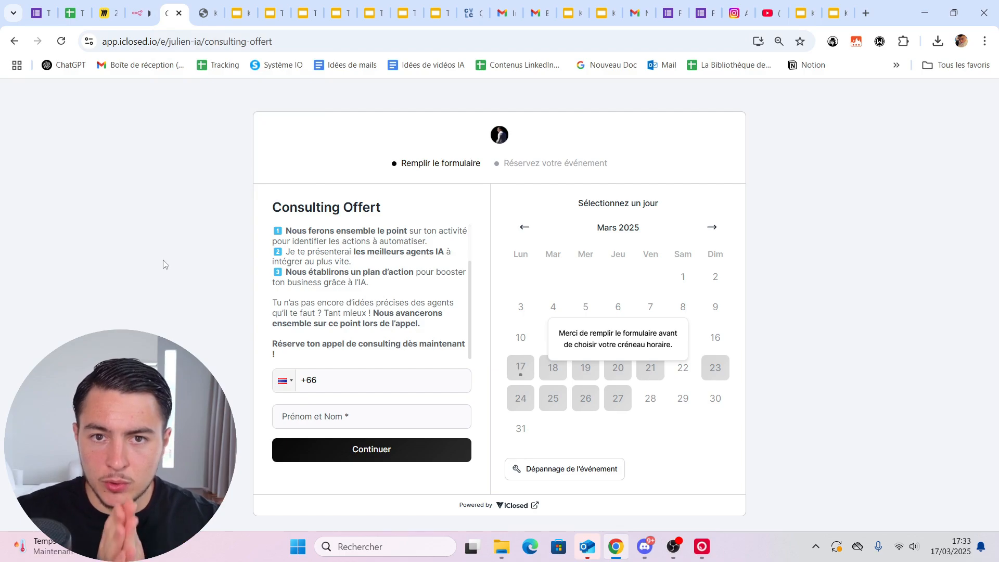
key("ctrl+shift+Tab")
- Examine the active My workflow 3 canvas, from Google Sheets Trigger and its platform branches to AI Agent3 and Google Slides7
scroll(351, 349, "up", 2)
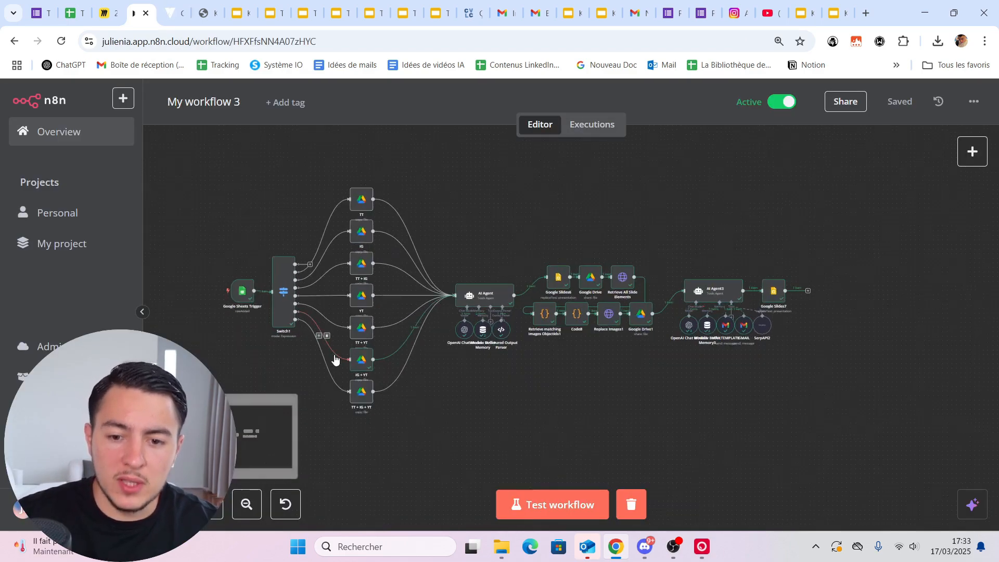
scroll(380, 351, "up", 1)
scroll(380, 352, "up", 1)
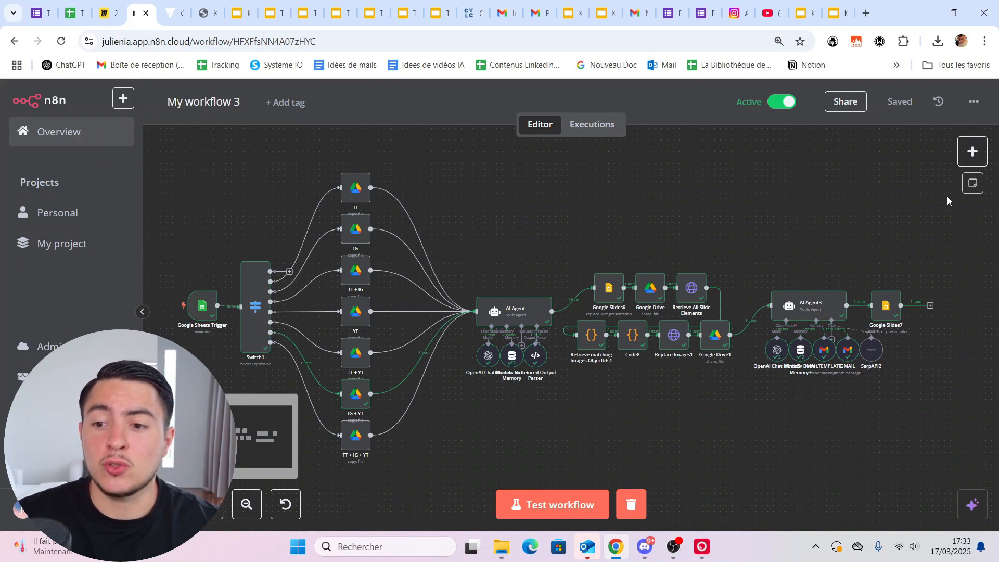
left_click_drag(934, 160, 166, 452)
left_click(167, 203)
scroll(174, 202, "down", 1)
scroll(176, 203, "up", 1)
scroll(175, 203, "up", 1)
scroll(178, 205, "down", 1)
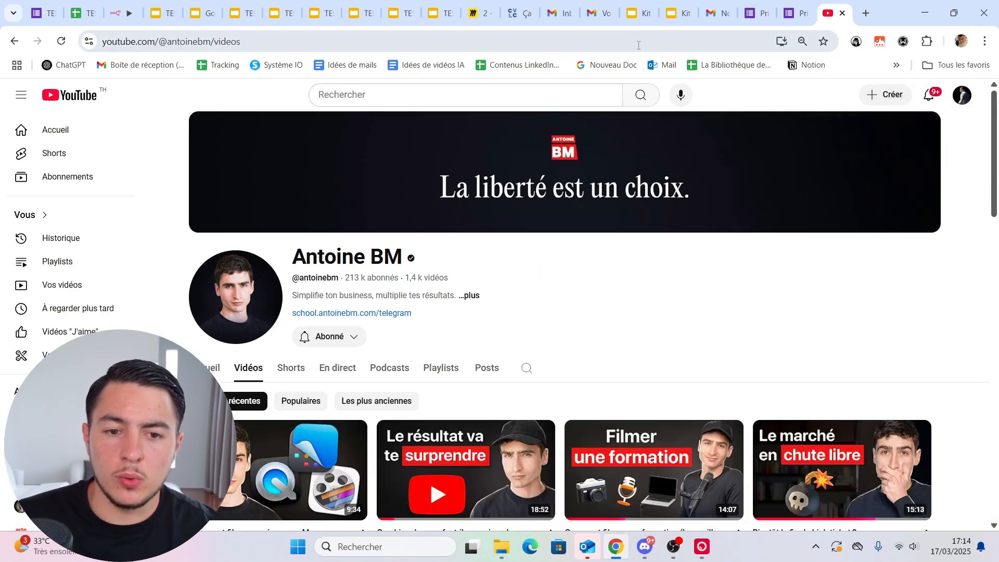
- Select the YouTube channel's address, return to the Influneo form and replace the first name with the second creator's
left_click(638, 46)
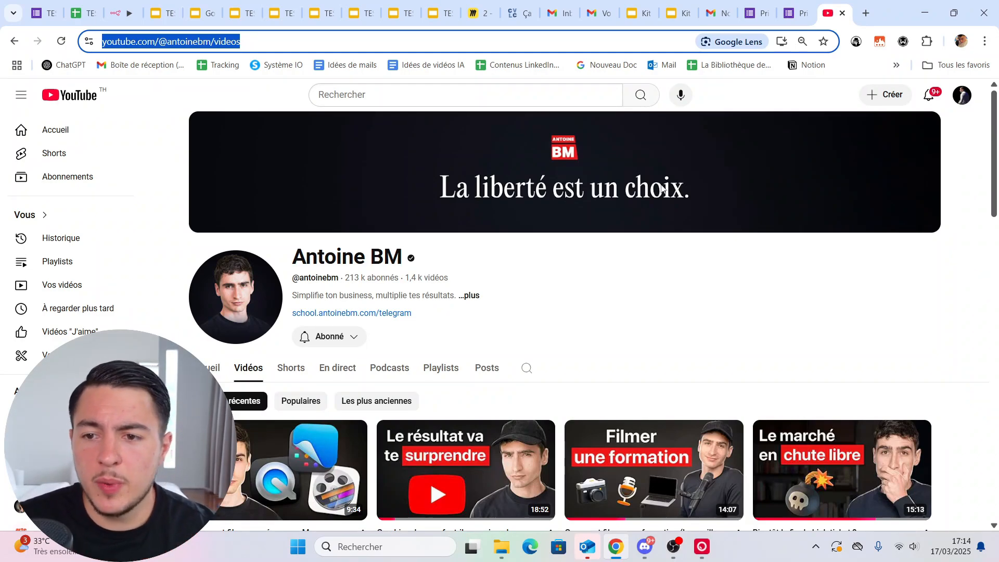
left_click(798, 11)
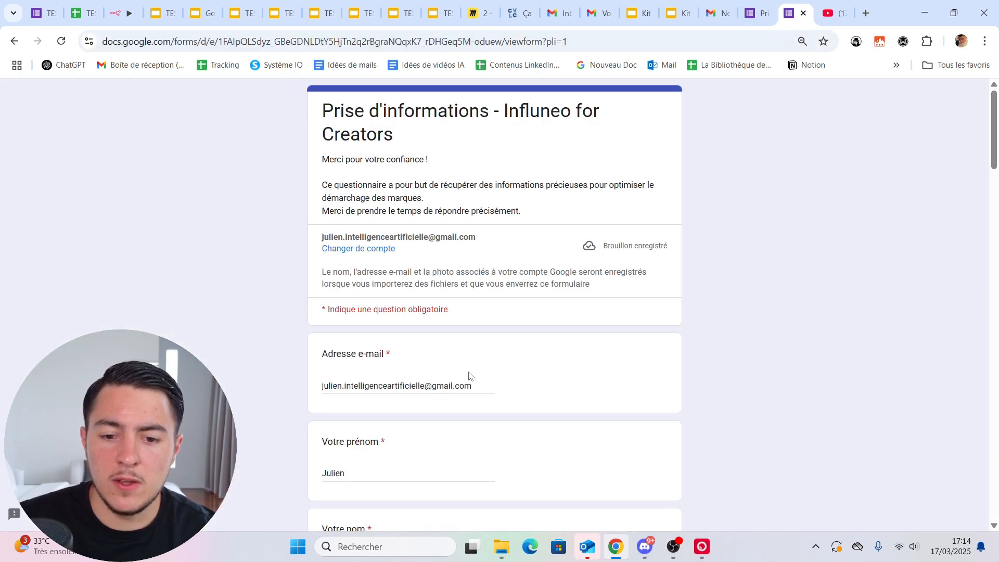
scroll(453, 409, "down", 2)
key("ctrl+a")
type("An")
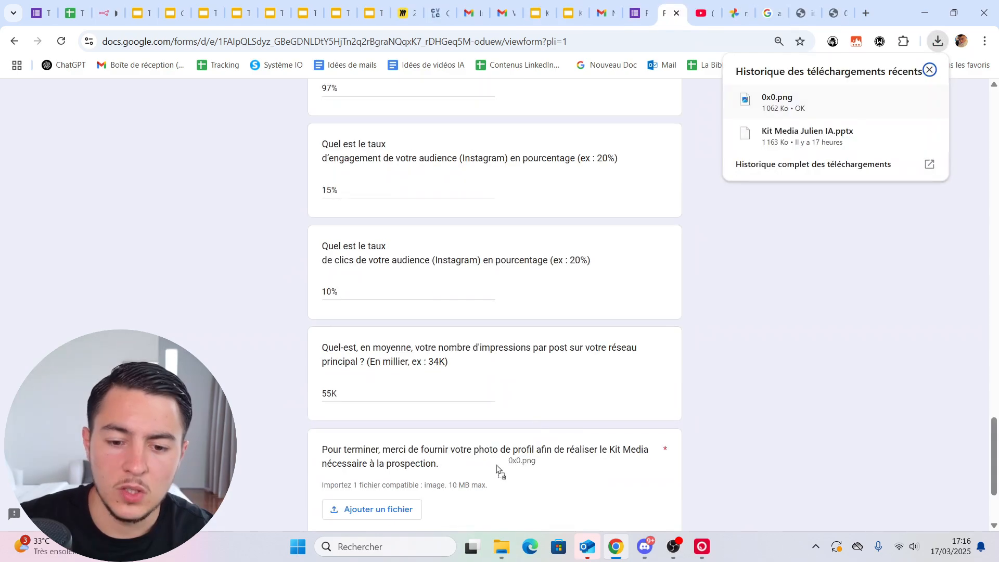
- Add 0x0.png as the profile photo in the form's final question
left_click_drag(501, 473, 731, 4)
left_click(644, 7)
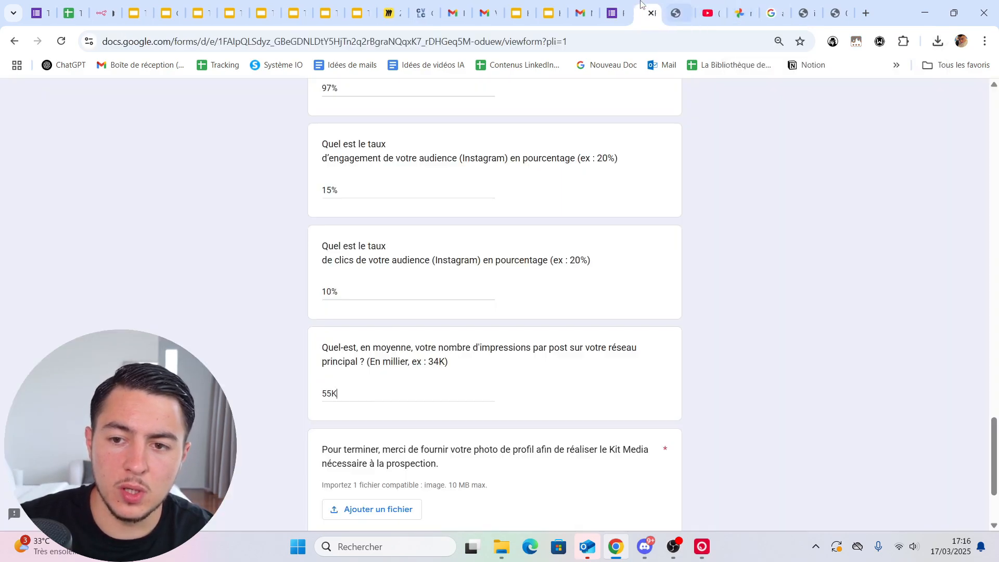
left_click(413, 519)
left_click(426, 399)
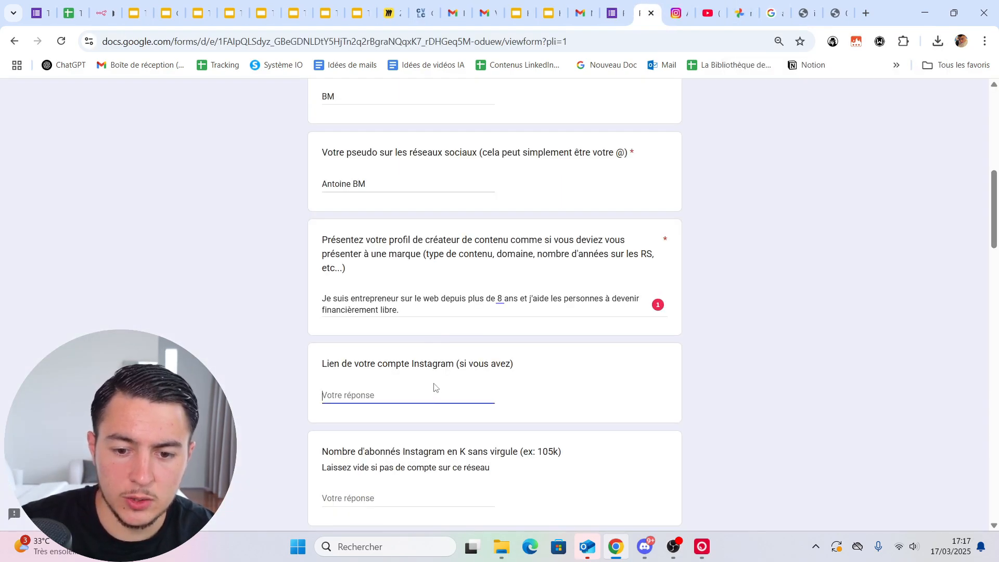
type("https://www.instagram.com/antoinebm")
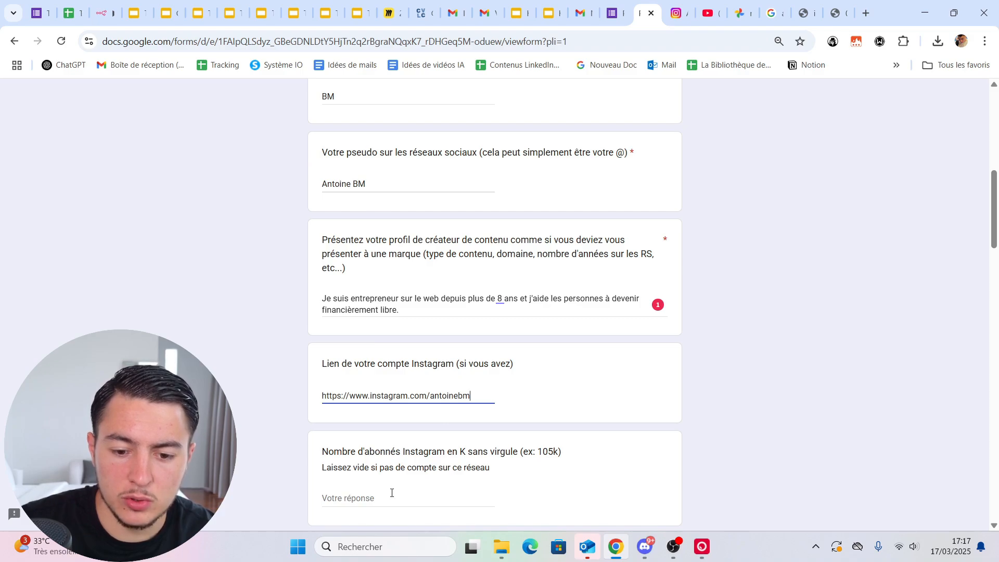
left_click(387, 497)
type("94K")
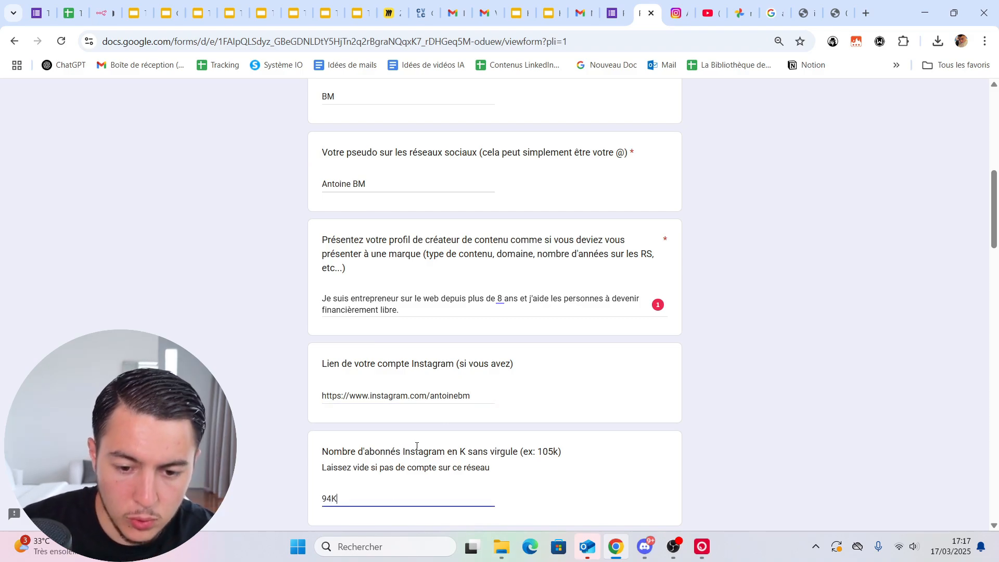
- Look over the My workflow 3 canvas in n8n and submit the completed creator form
scroll(416, 446, "up", 3)
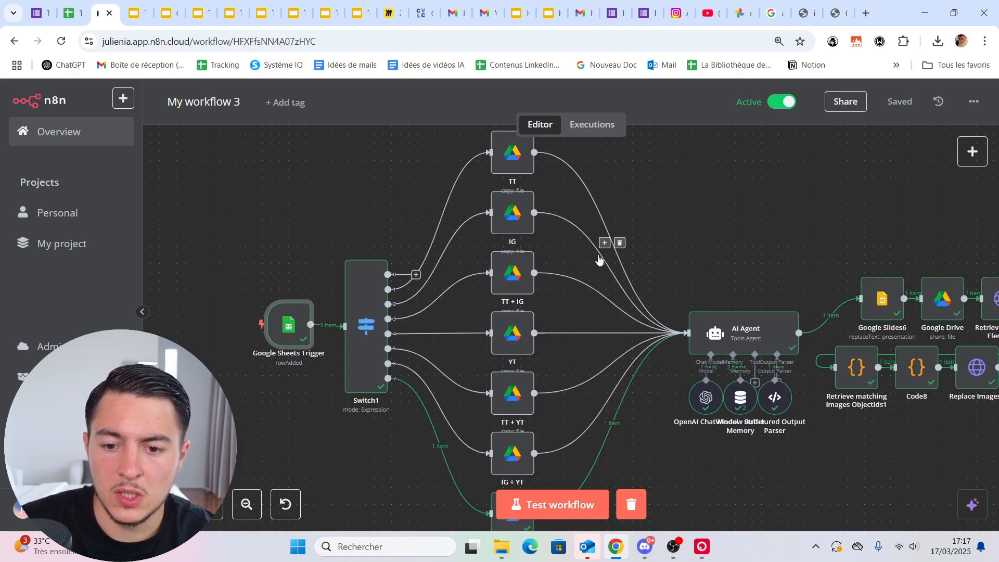
scroll(223, 262, "down", 5)
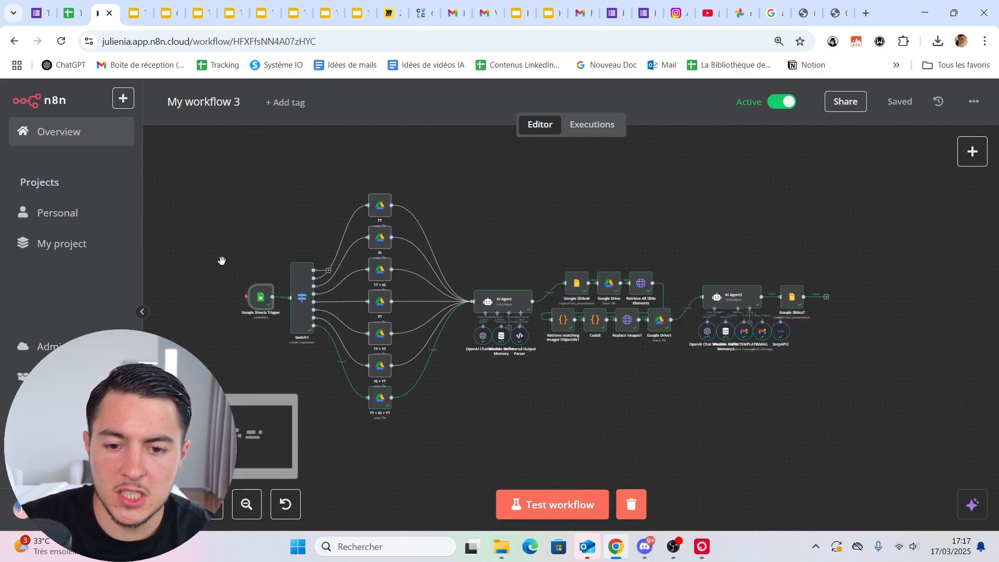
scroll(406, 275, "up", 2)
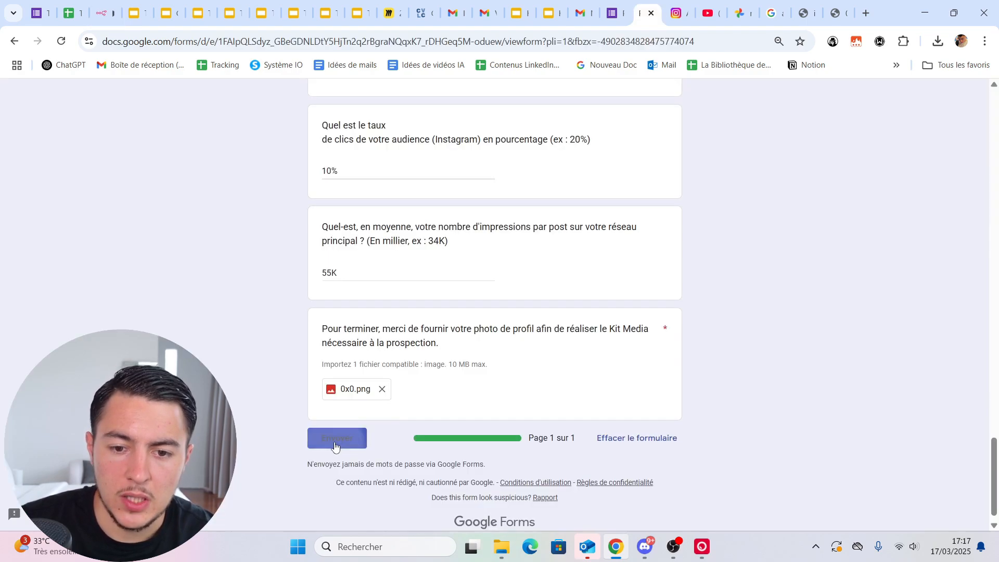
left_click(334, 441)
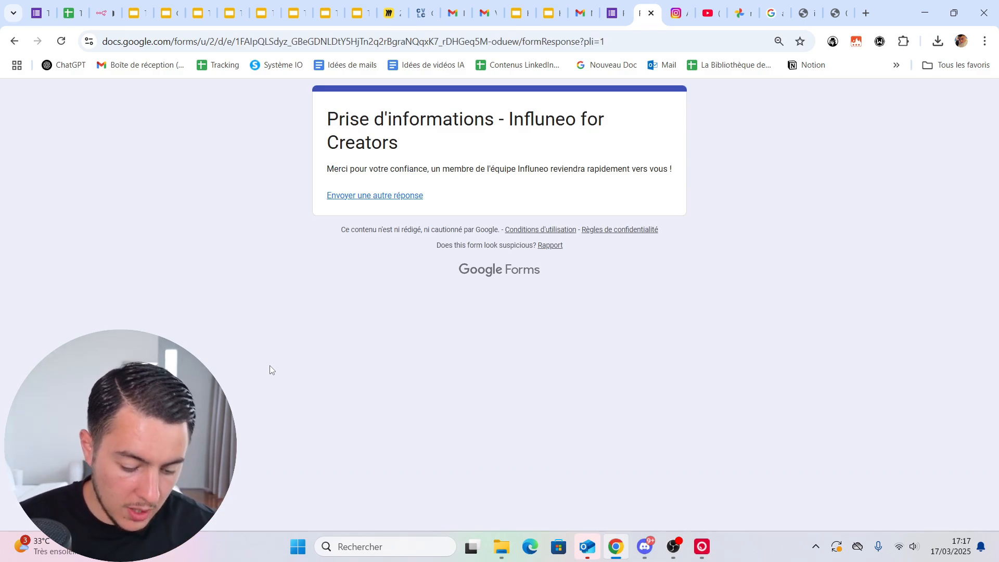
left_click(673, 546)
double_click(352, 219)
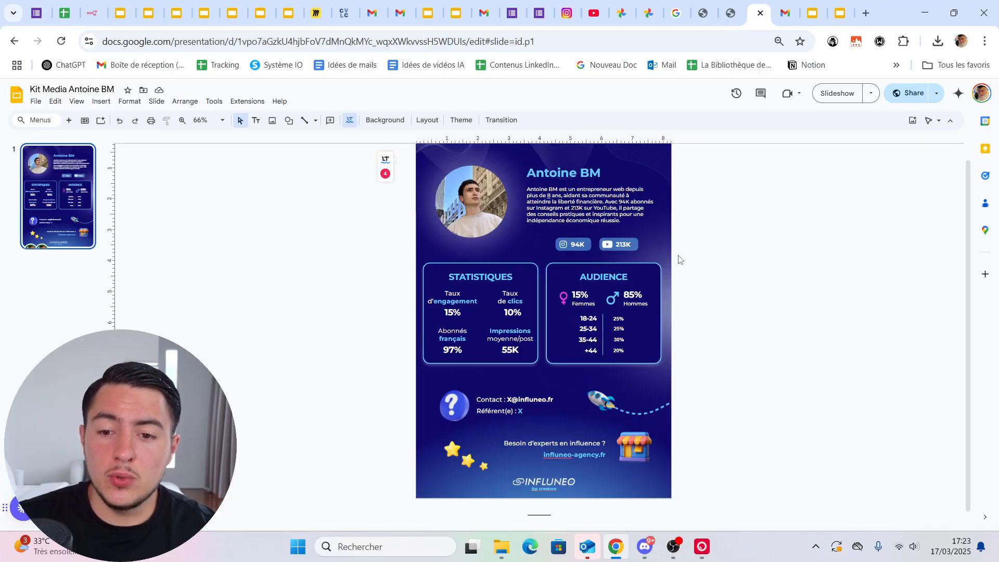
- Examine the Kit Media Antoine BM slide, from the profile photo and bio to the statistics, audience and contact sections
scroll(574, 294, "up", 3)
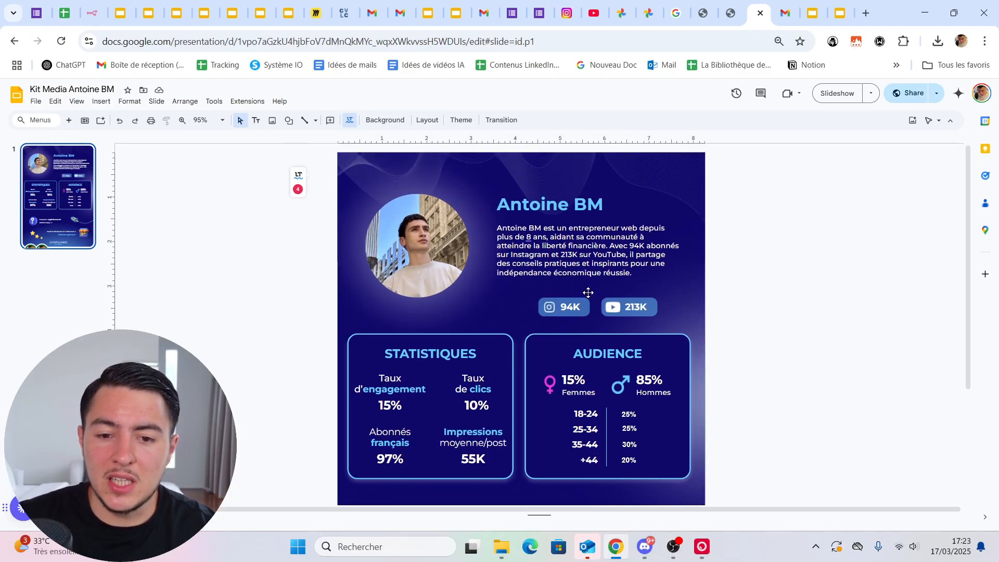
scroll(587, 293, "down", 3)
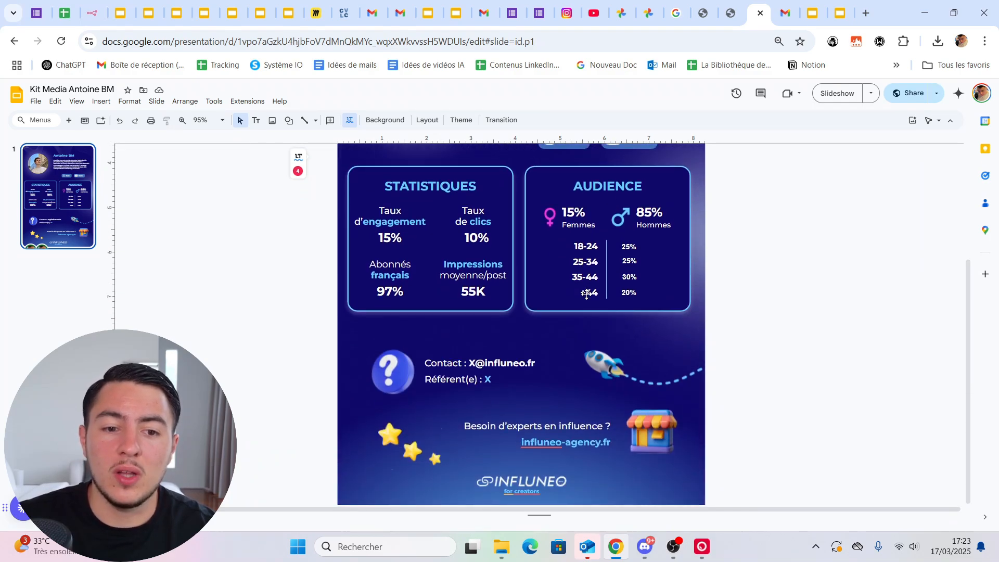
scroll(586, 293, "up", 4)
scroll(577, 266, "down", 1)
scroll(574, 258, "up", 1)
scroll(547, 243, "up", 1)
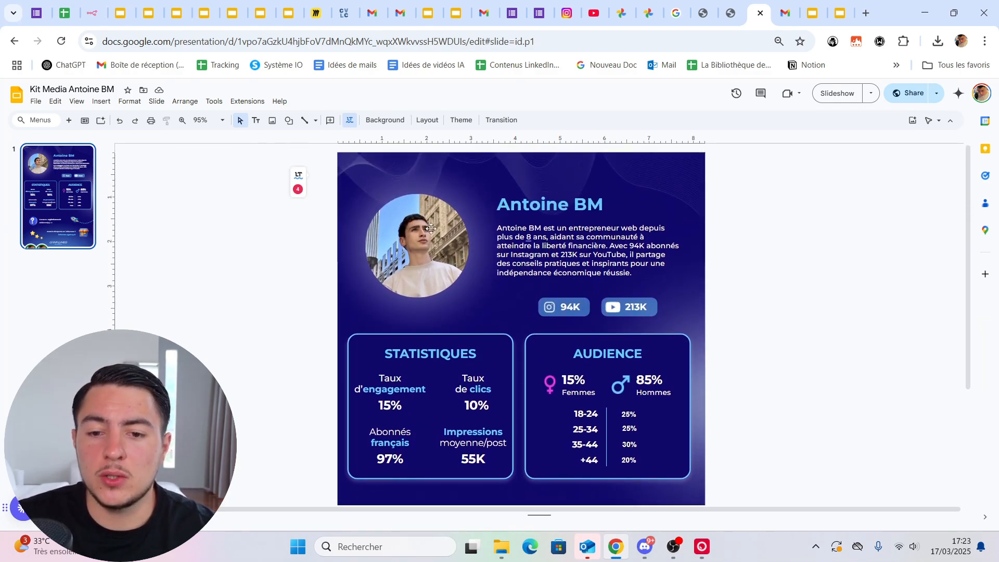
scroll(510, 232, "up", 5)
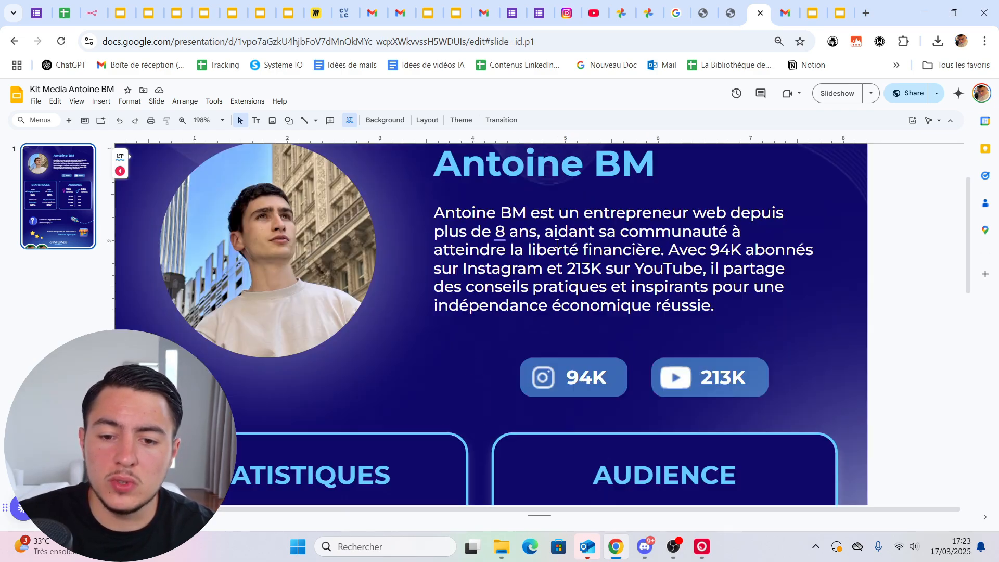
scroll(430, 285, "down", 5)
scroll(265, 309, "up", 8)
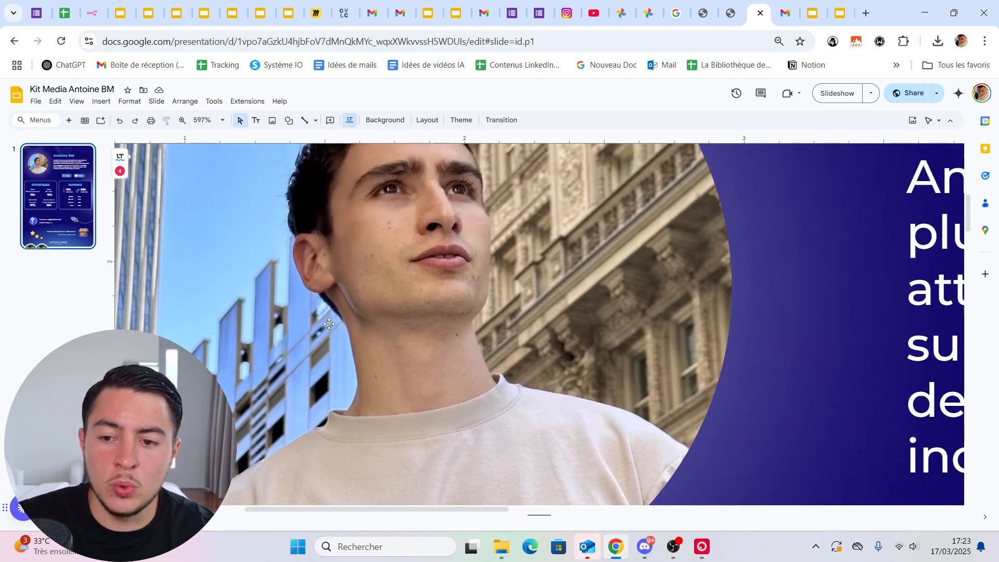
scroll(327, 323, "down", 4)
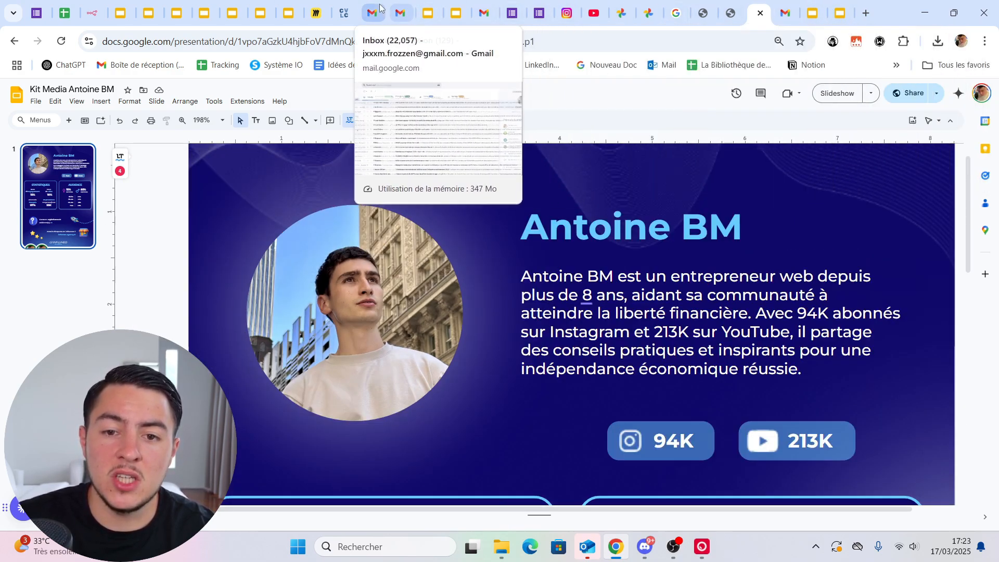
- Look closely at the profile photo in the first creator's media kit for comparison
scroll(548, 247, "up", 3)
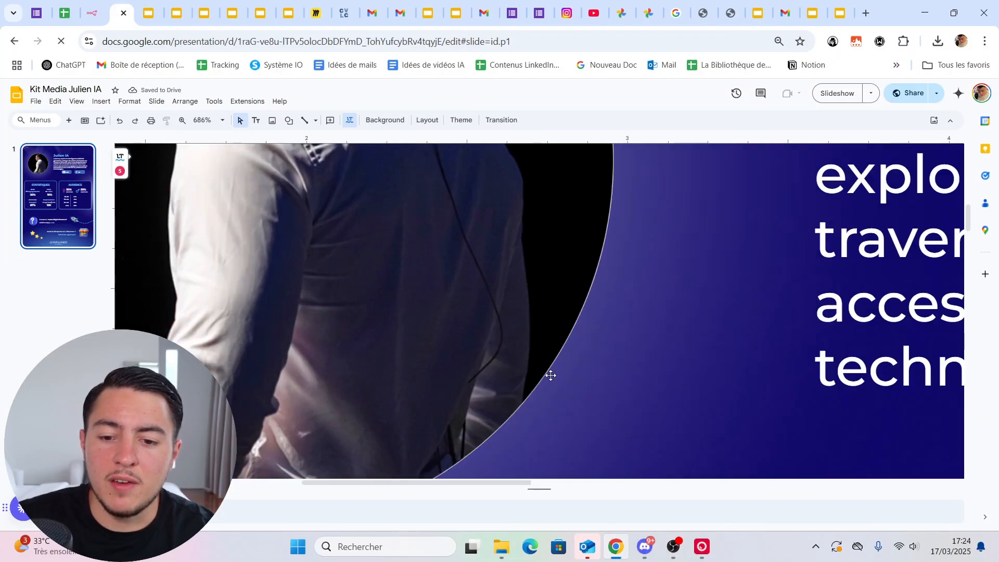
scroll(551, 374, "up", 7)
scroll(640, 291, "down", 1)
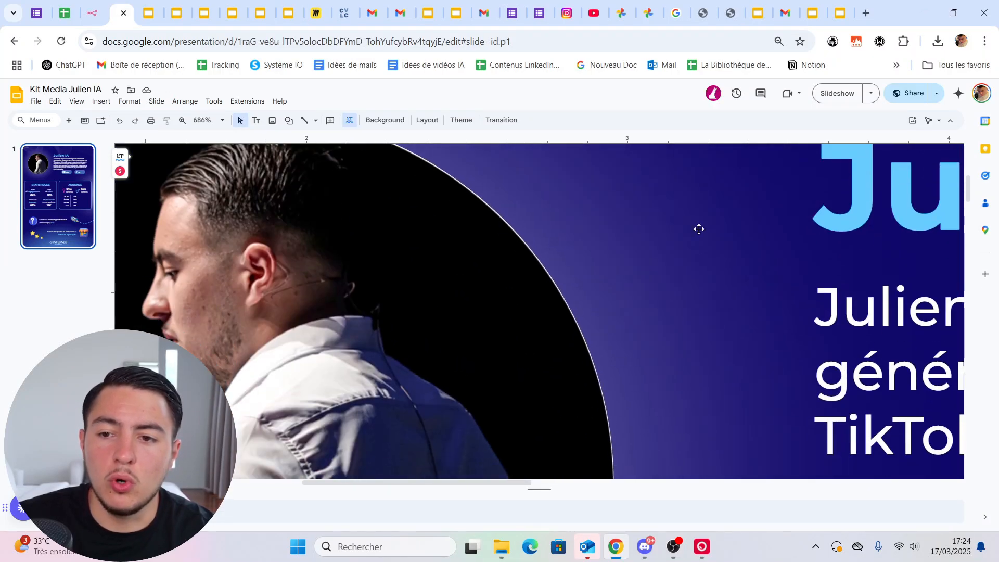
- Return to Kit Media Antoine BM and review its bio, follower figures, statistics, audience breakdown and contact details
left_click(813, 13)
scroll(474, 224, "up", 2)
scroll(599, 273, "down", 3)
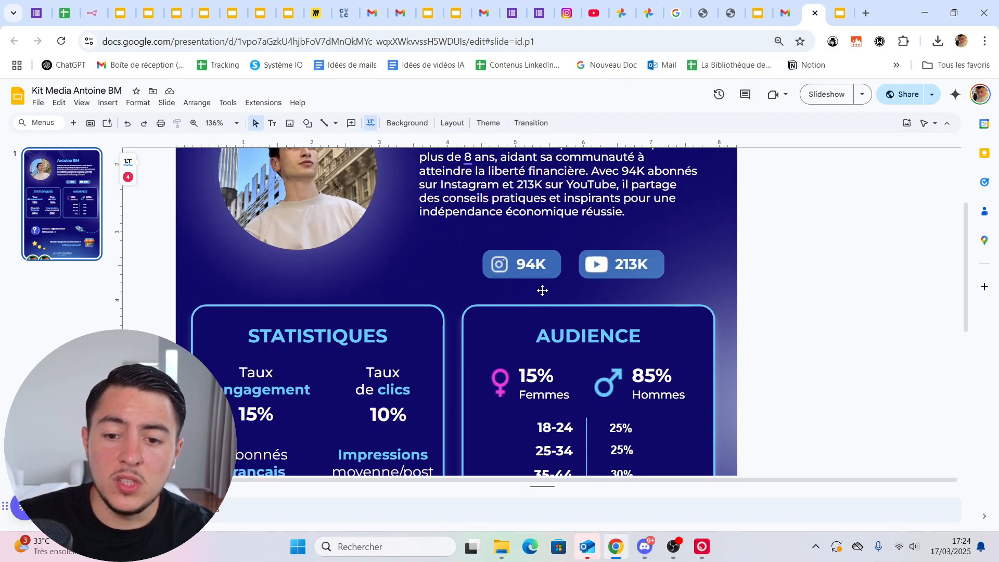
scroll(542, 290, "up", 1)
scroll(625, 310, "down", 1)
scroll(596, 335, "up", 3)
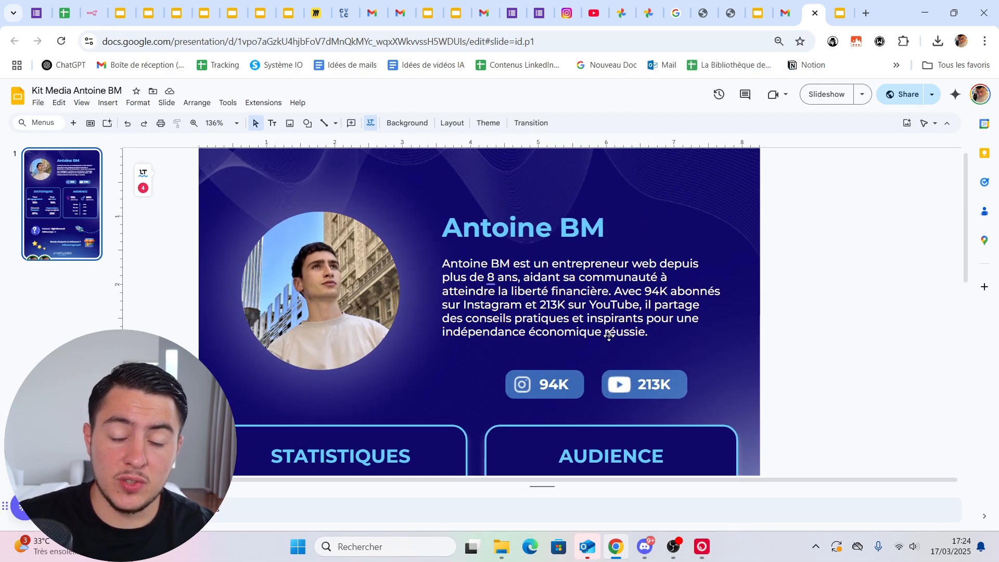
scroll(557, 322, "down", 3)
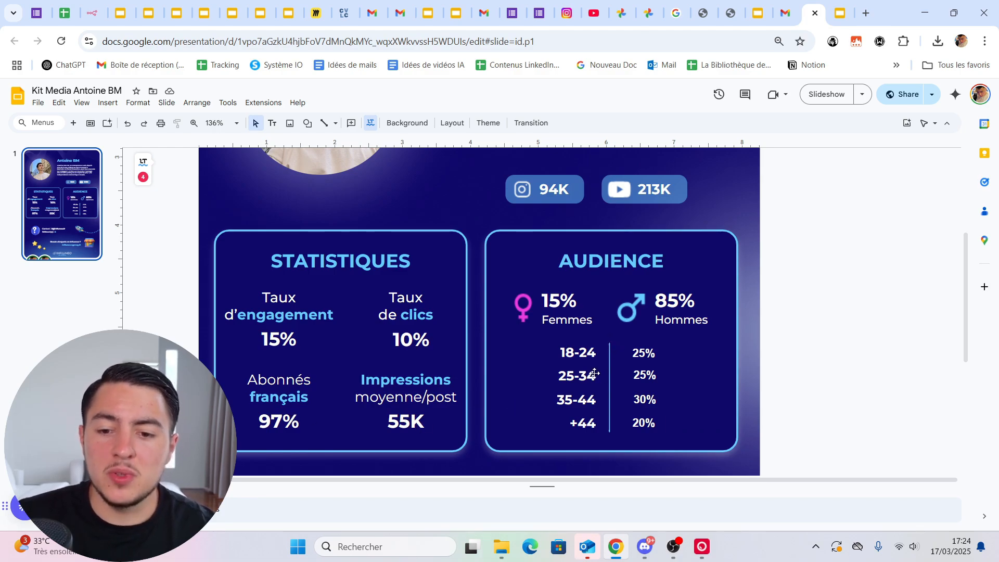
scroll(676, 294, "down", 6)
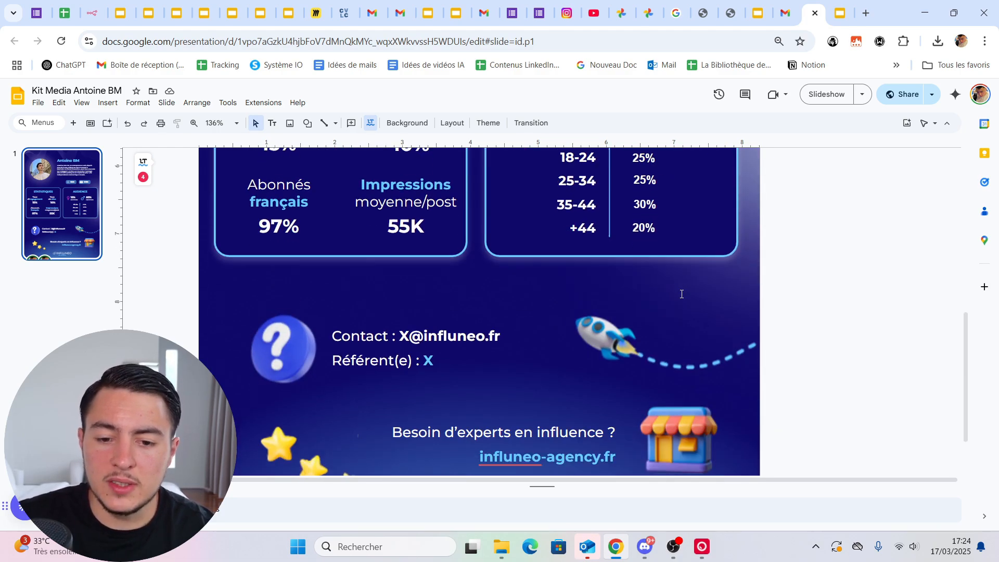
- Highlight the bio paragraph on the slide and select the text box beneath it and the box spanning the photo
scroll(675, 297, "up", 10)
triple_click(450, 276)
left_click(450, 276)
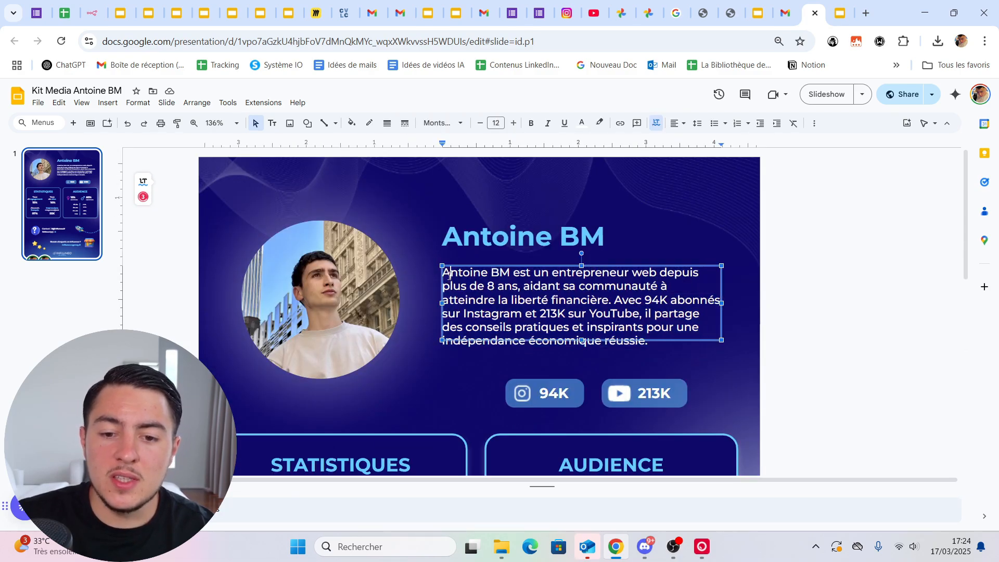
left_click_drag(449, 274, 657, 341)
left_click(626, 314)
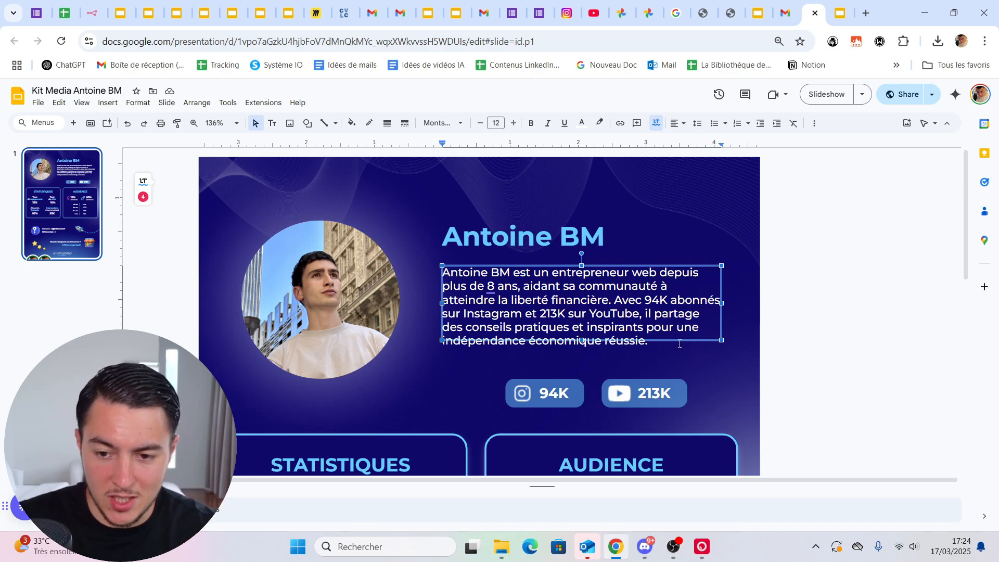
left_click(717, 374)
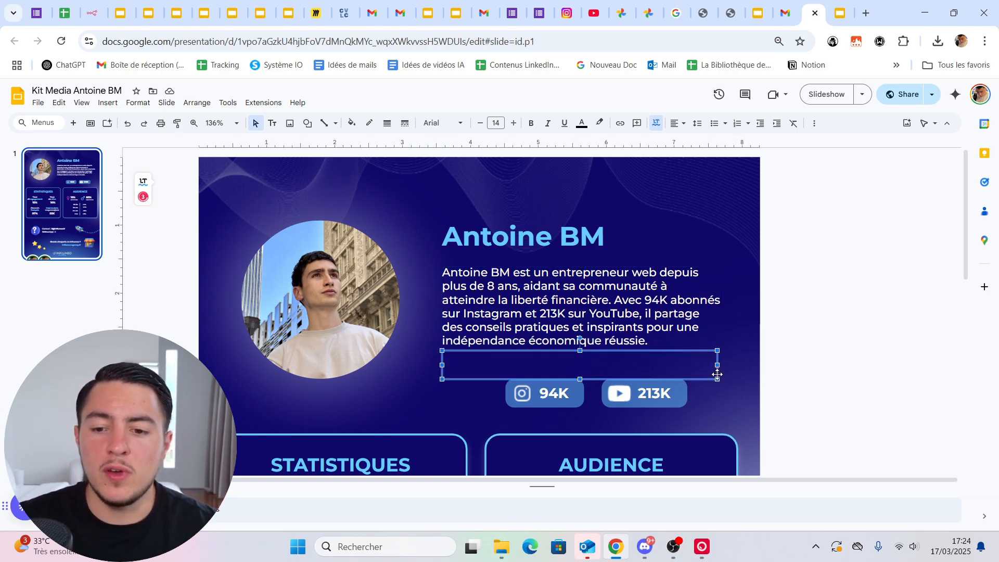
left_click(731, 329)
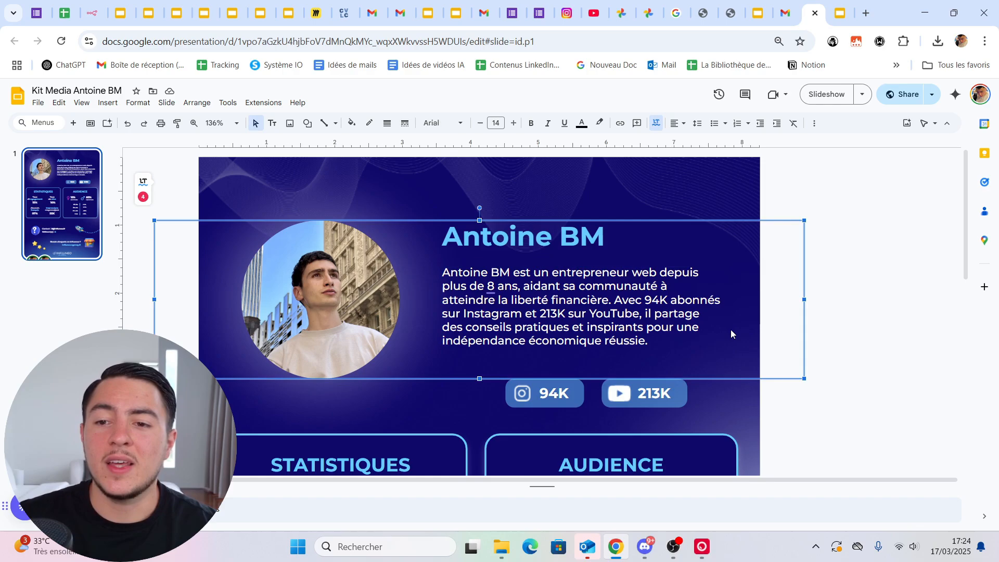
- Read the Nouveau profil + mail type email in Gmail and highlight the personalised outreach template's text
left_click(786, 13)
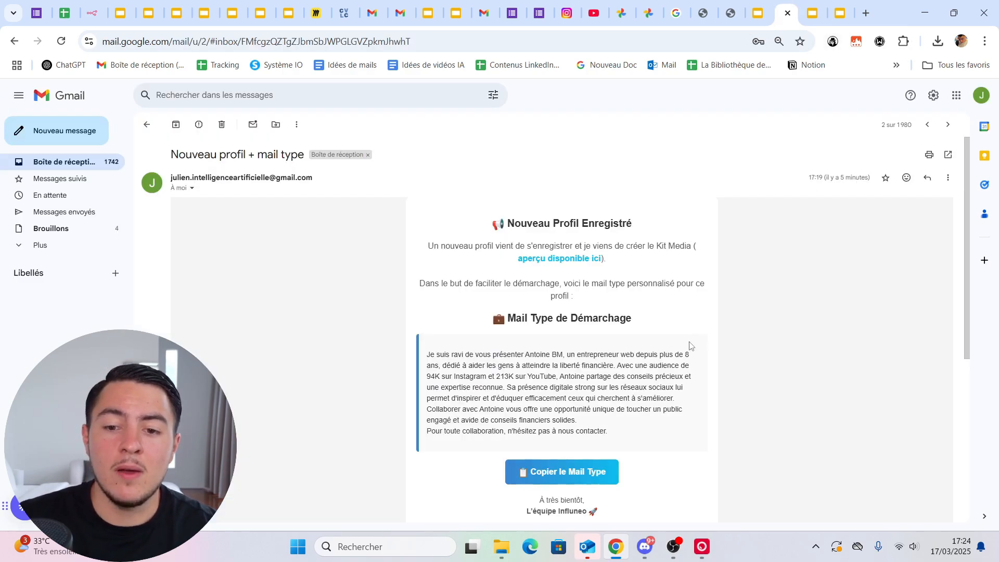
scroll(690, 346, "down", 3)
scroll(712, 359, "up", 3)
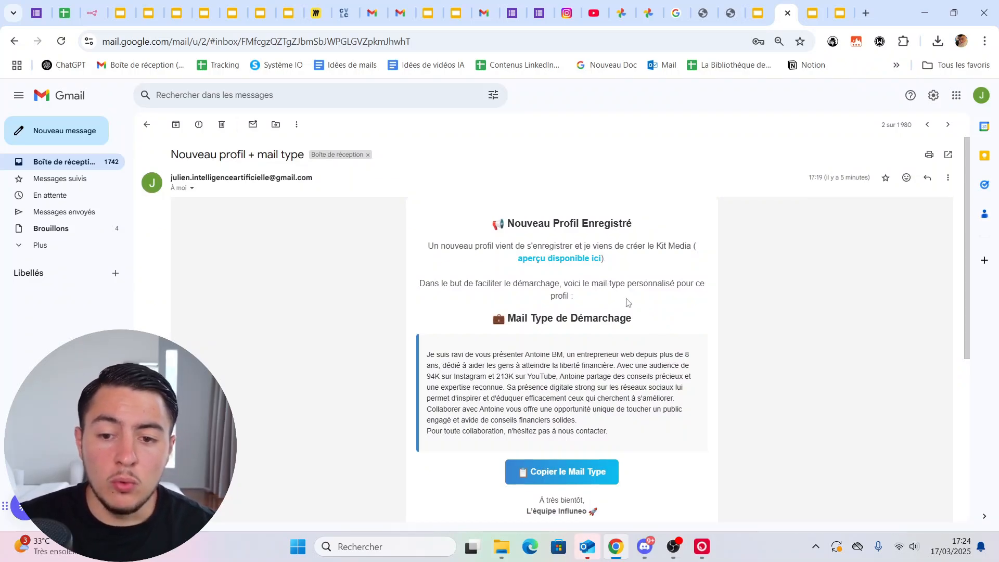
left_click_drag(622, 430, 426, 351)
left_click(487, 376)
mouse_move(614, 430)
left_mouse_down()
mouse_move(428, 354)
mouse_move(619, 433)
mouse_move(435, 387)
mouse_move(427, 354)
mouse_move(618, 435)
left_mouse_up()
left_click(432, 356)
left_click(627, 436)
left_click(423, 359)
left_click(639, 434)
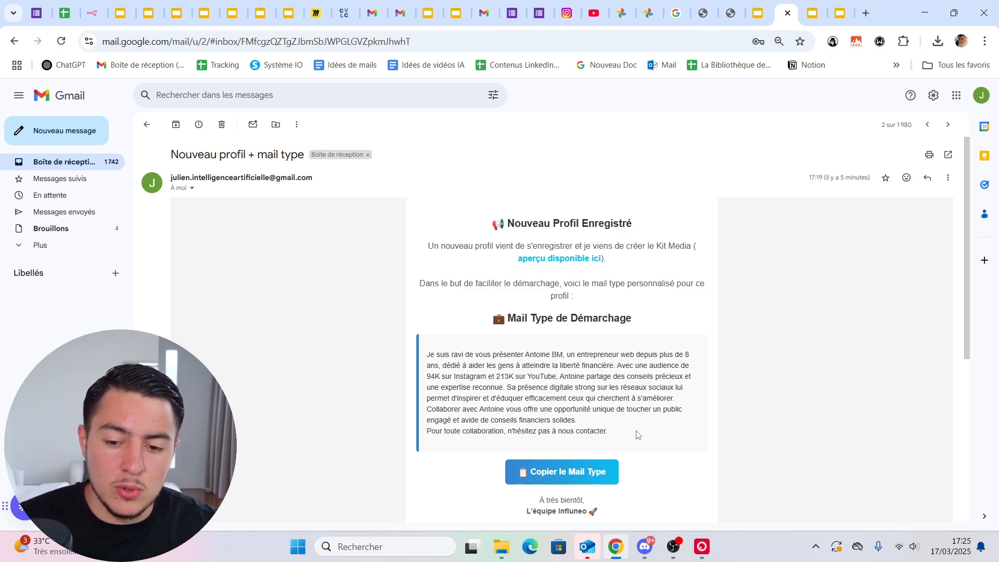
- Check the rest of the email, including the Copier le Mail Type button, signature and attachment
scroll(639, 430, "down", 5)
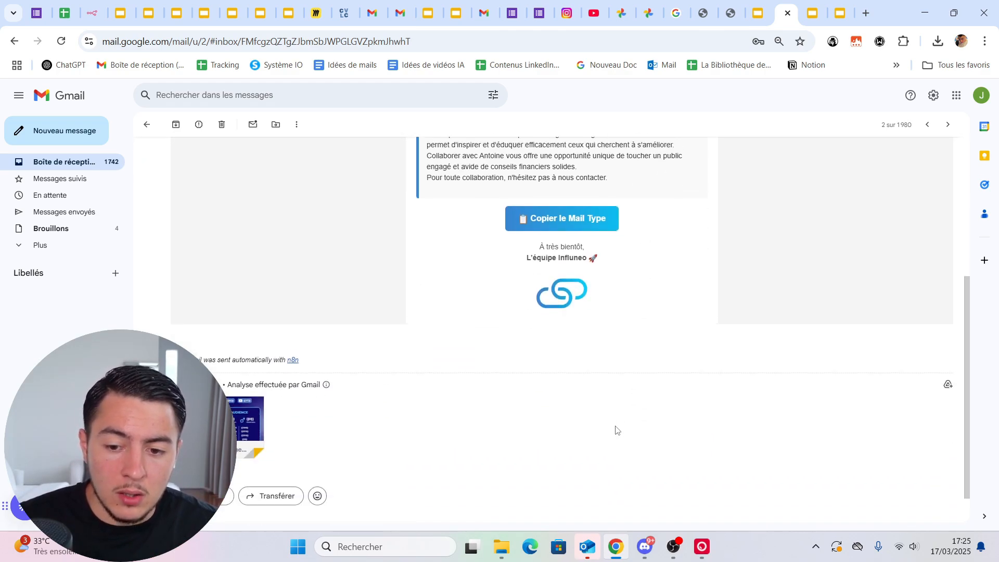
scroll(615, 430, "up", 5)
scroll(611, 426, "down", 1)
scroll(612, 426, "down", 1)
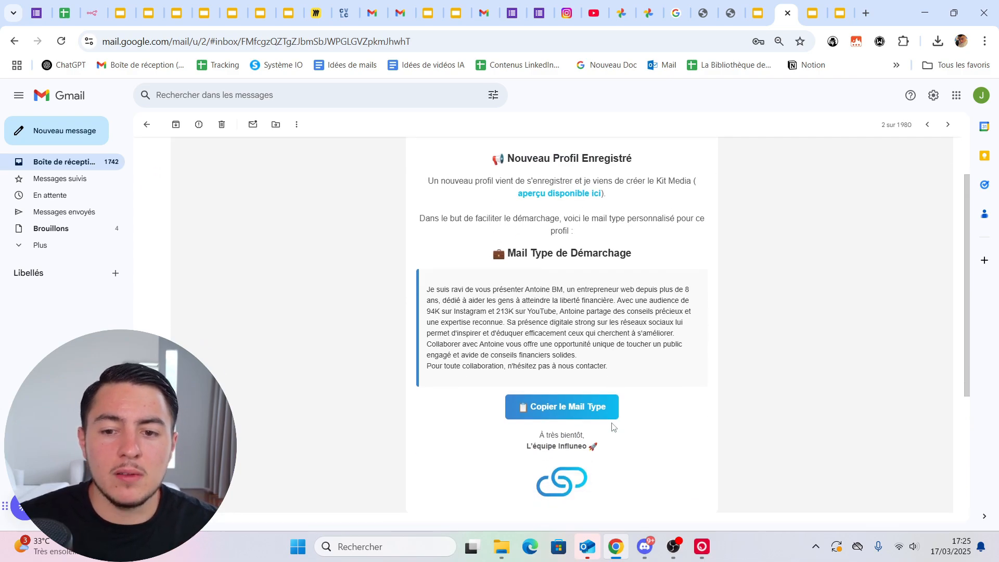
- Open the media kit from the email's aperçu disponible ici link and download it as a PDF document
left_click(564, 194)
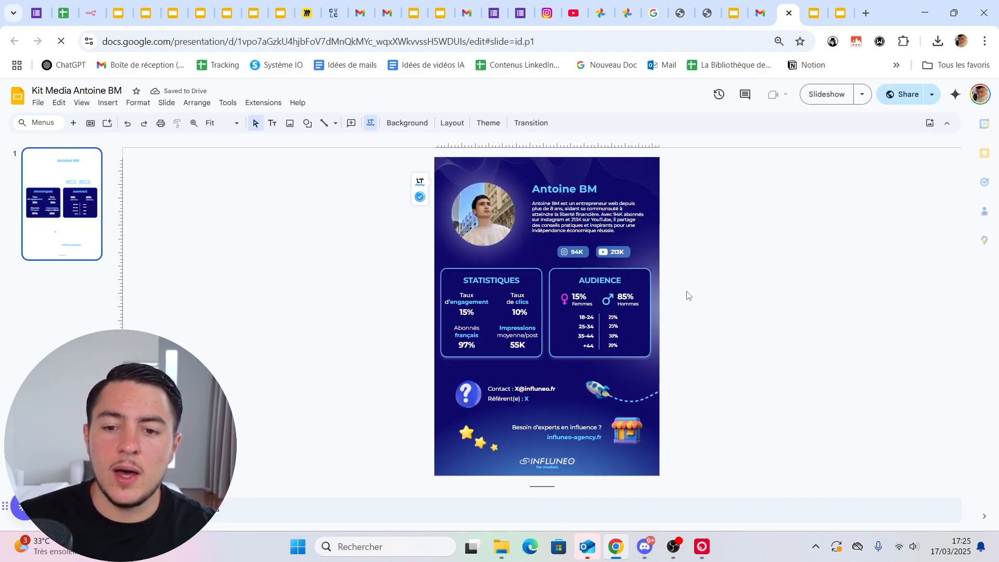
left_click(38, 103)
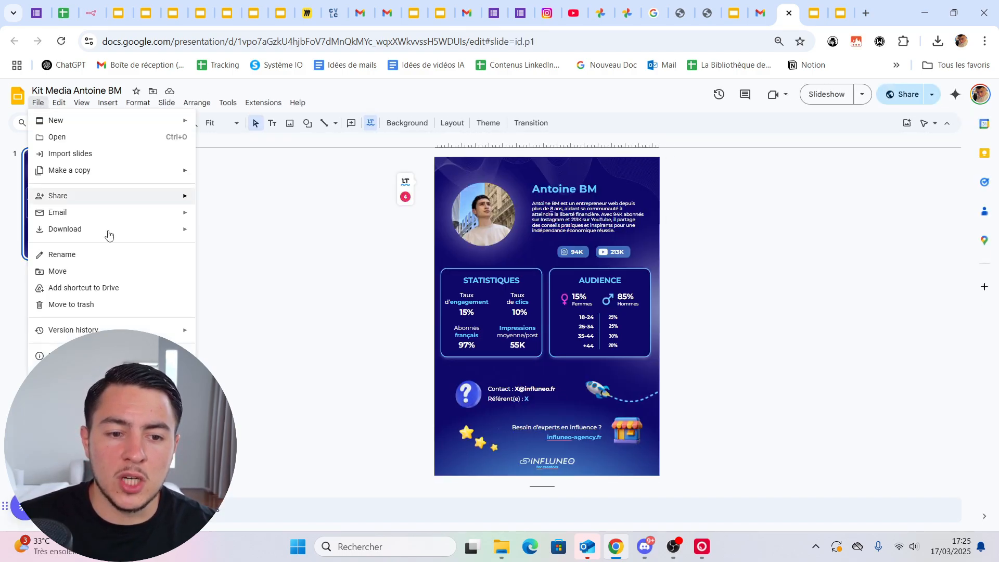
mouse_move(107, 229)
left_click(298, 266)
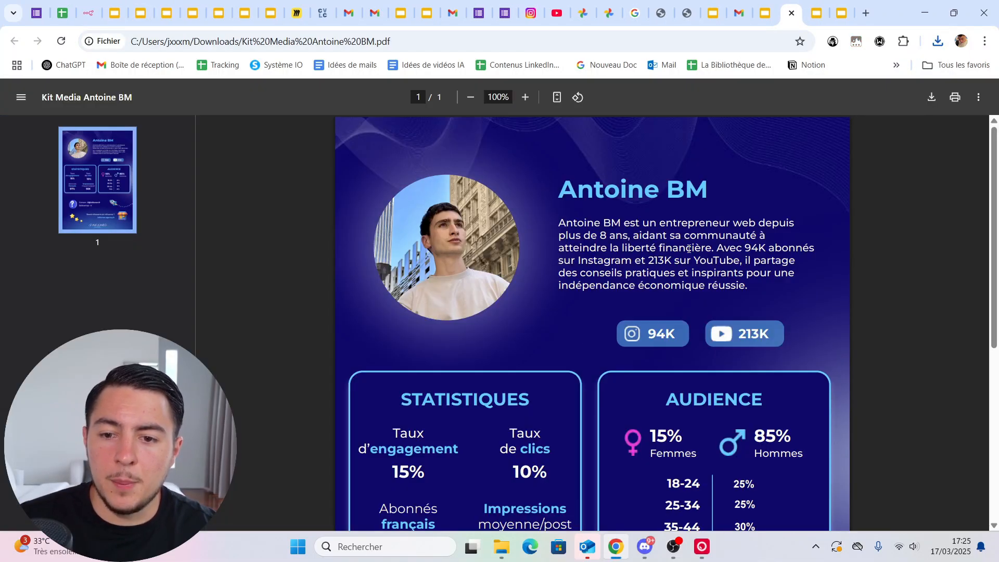
- Review the downloaded media kit PDF from the bio and statistics down to the contact details and agency logo
scroll(688, 248, "down", 6)
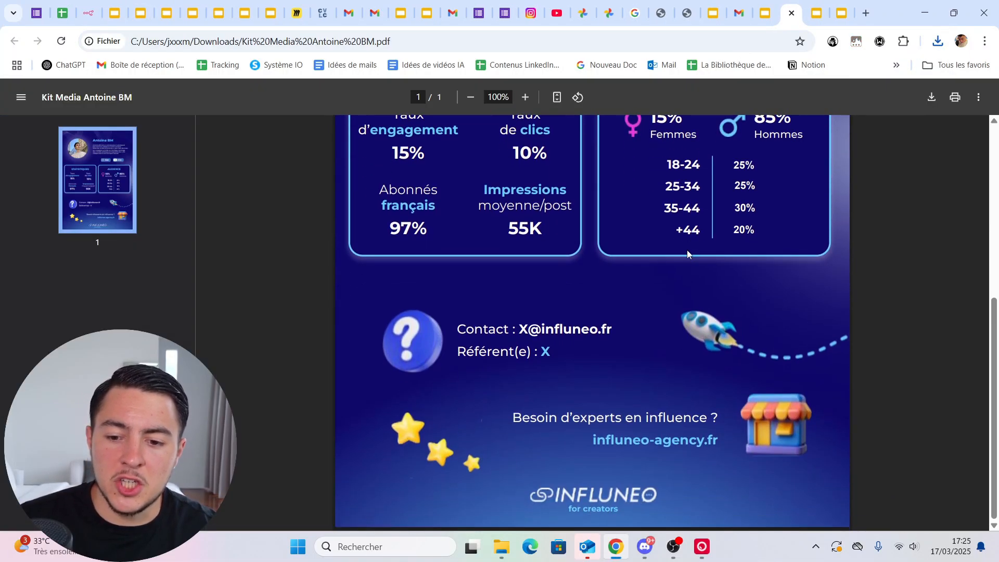
scroll(686, 253, "up", 6)
scroll(686, 254, "down", 3)
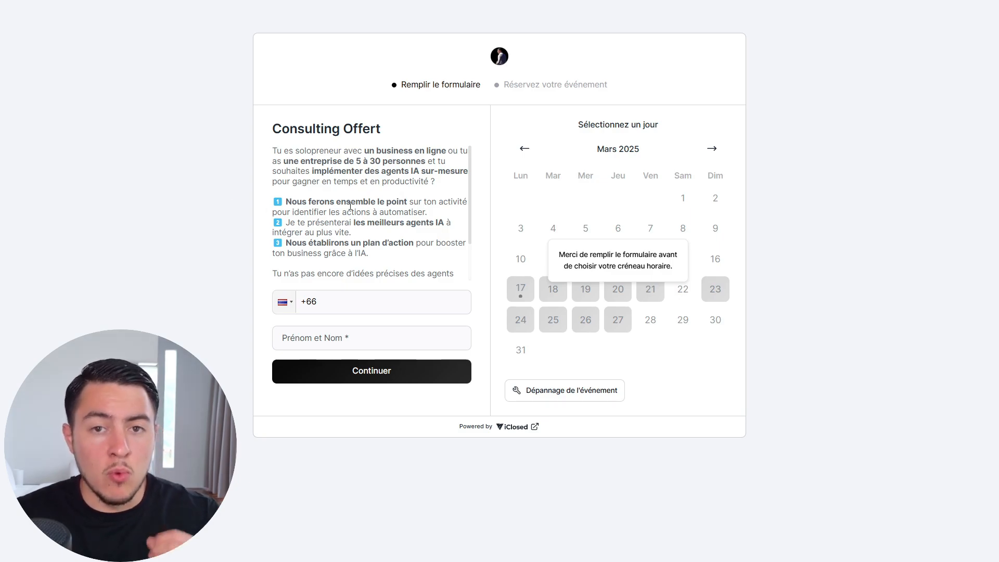
- Read through the Consulting Offert description on the iClosed booking page, from the three numbered points to the closing invitation
scroll(390, 197, "down", 3)
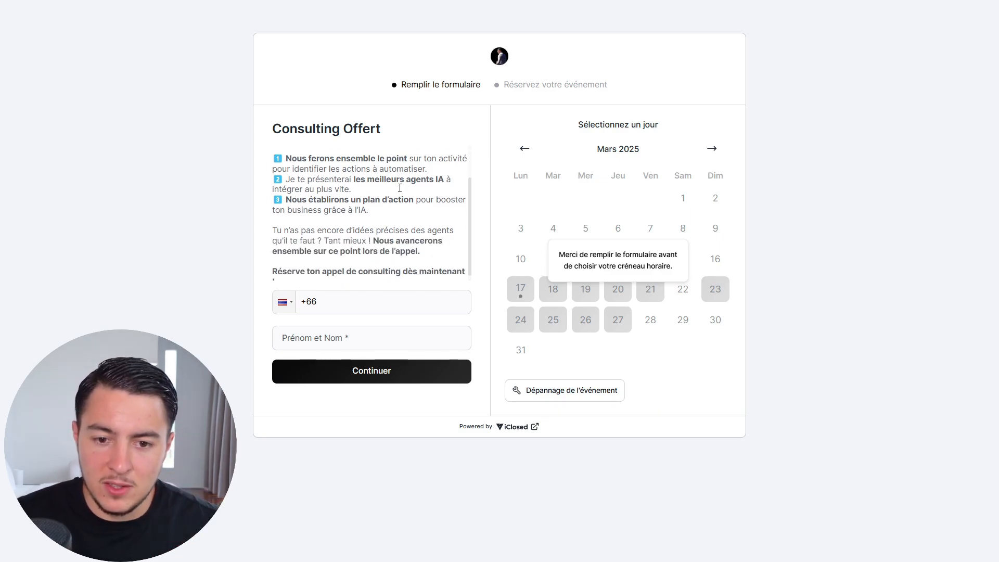
scroll(469, 226, "up", 2)
scroll(469, 226, "up", 1)
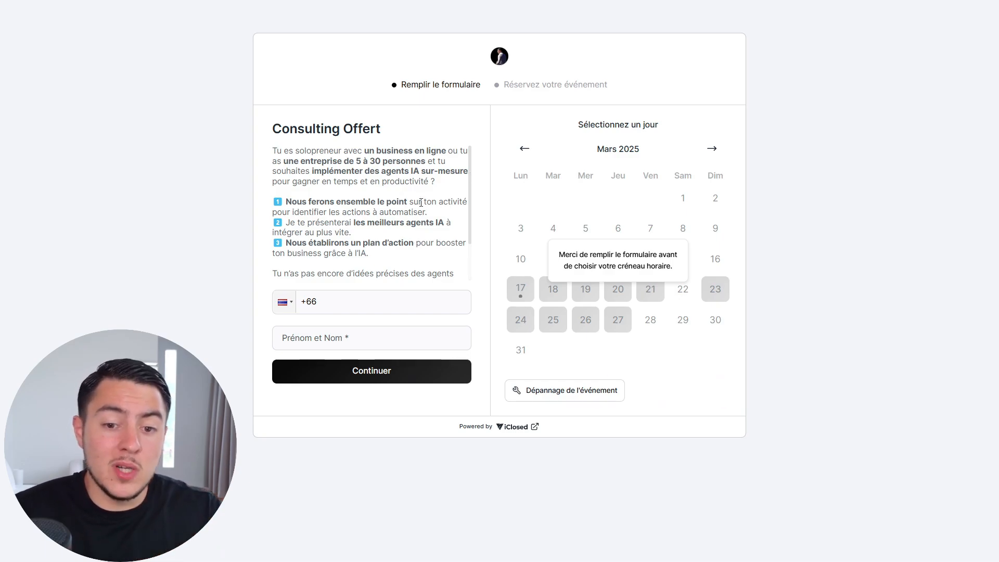
scroll(419, 210, "down", 2)
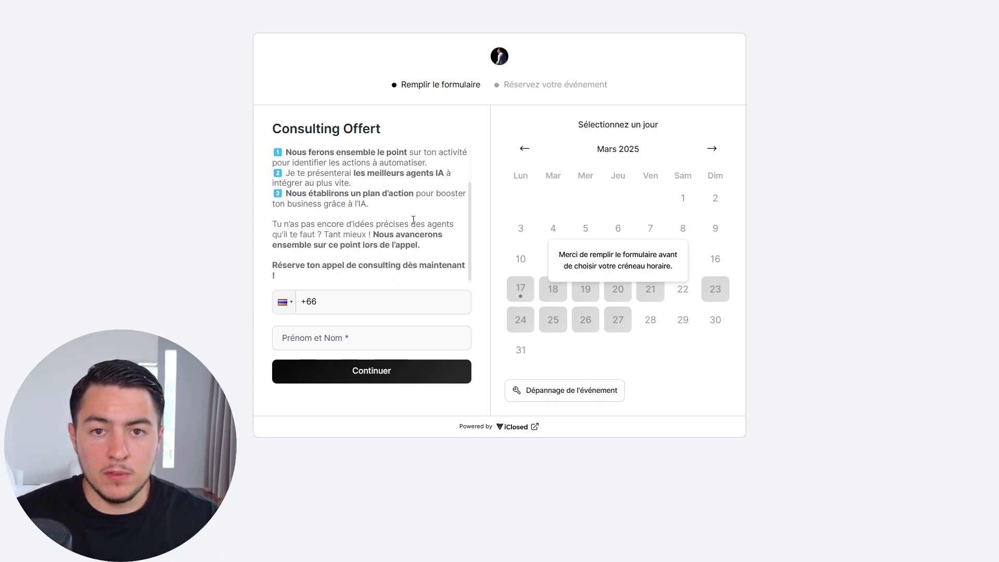